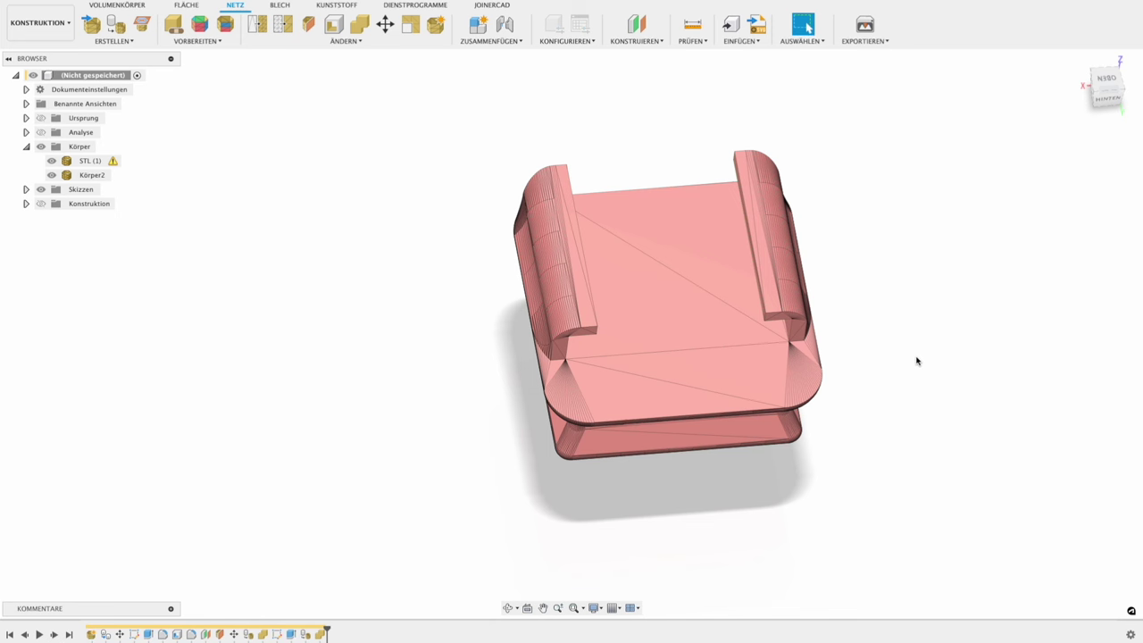
# Select the STL holder mesh, orbit to inspect it alongside the plate, then clear the selection
pyautogui.click(785, 270)
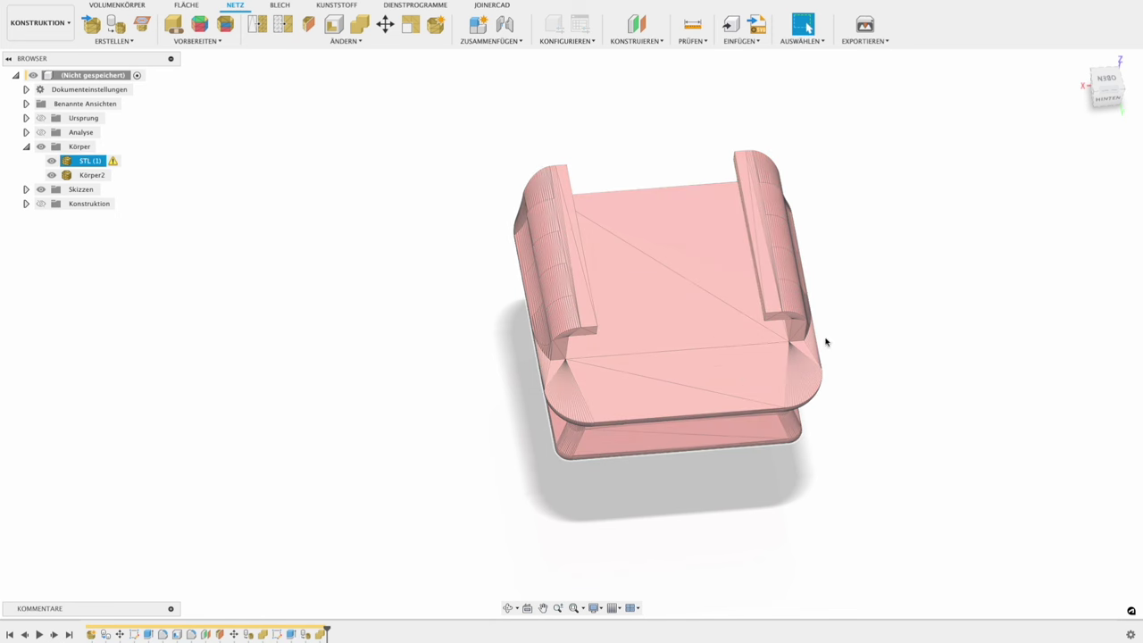
pyautogui.scroll(-5, 621, 359)
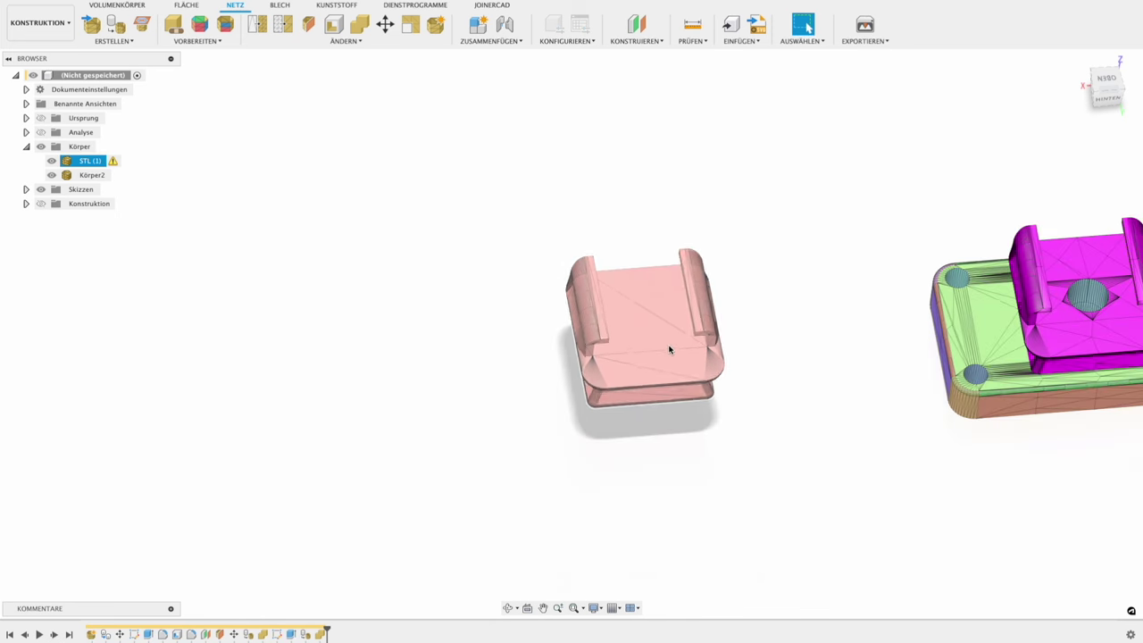
pyautogui.moveTo(672, 349)
pyautogui.keyDown('shift'); pyautogui.mouseDown(button='middle')
pyautogui.moveTo(707, 369)
pyautogui.moveTo(630, 352)
pyautogui.moveTo(555, 354)
pyautogui.moveTo(518, 375)
pyautogui.moveTo(486, 336)
pyautogui.moveTo(485, 301)
pyautogui.moveTo(502, 357)
pyautogui.moveTo(536, 395)
pyautogui.mouseUp(button='middle'); pyautogui.keyUp('shift')
pyautogui.moveTo(215, 382)
pyautogui.keyDown('shift'); pyautogui.mouseDown(button='middle')
pyautogui.moveTo(324, 354)
pyautogui.moveTo(380, 447)
pyautogui.moveTo(502, 349)
pyautogui.mouseUp(button='middle'); pyautogui.keyUp('shift')
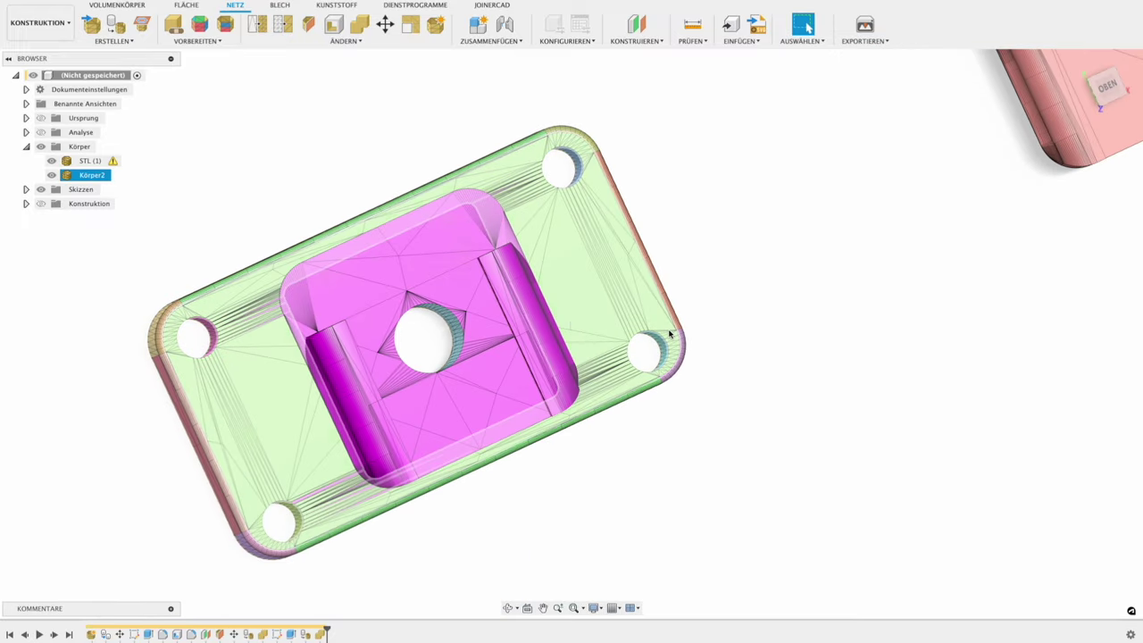
pyautogui.click(706, 336)
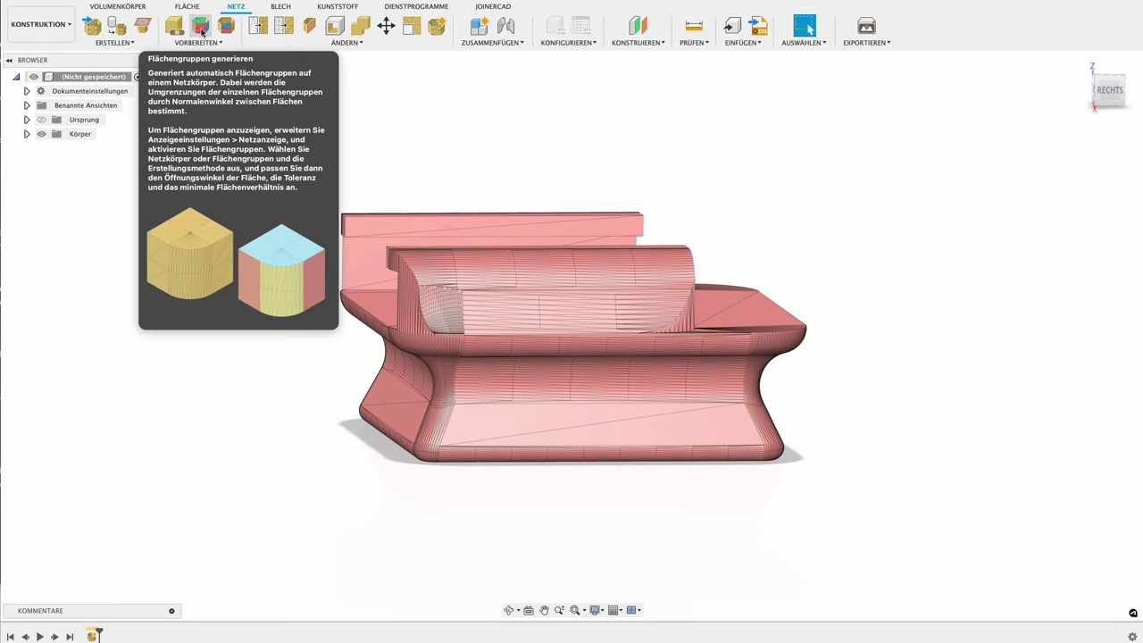
# Generate face groups on the holder mesh with Flächengruppen generieren
pyautogui.click(201, 32)
pyautogui.click(459, 311)
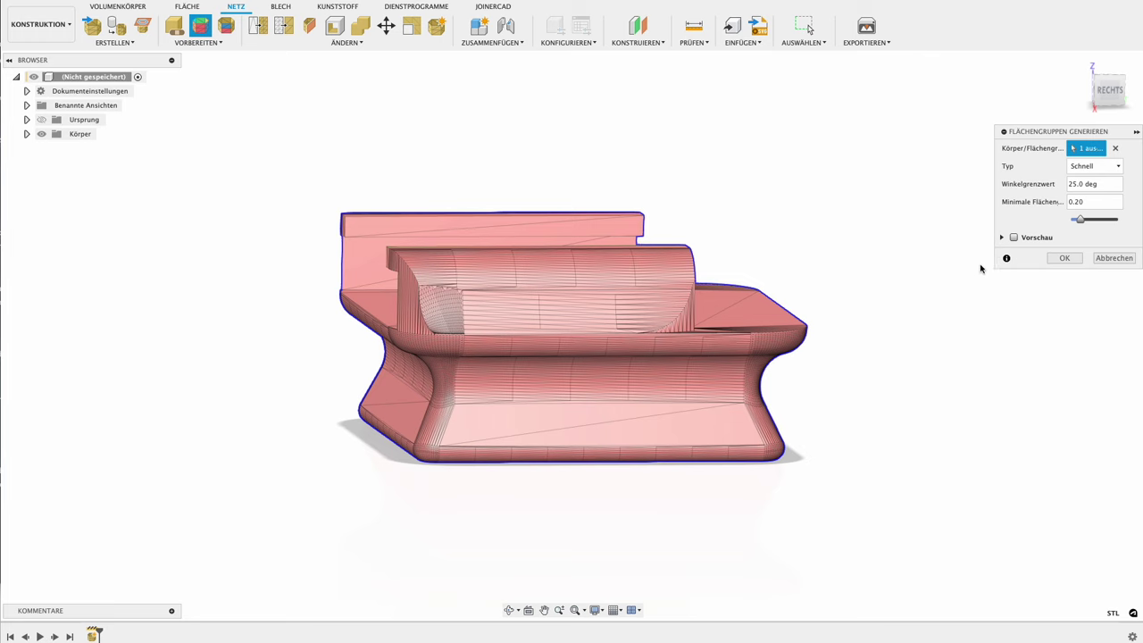
pyautogui.click(1064, 258)
pyautogui.keyDown('shift'); pyautogui.moveTo(756, 176); pyautogui.dragTo(721, 235, button='middle'); pyautogui.keyUp('shift')
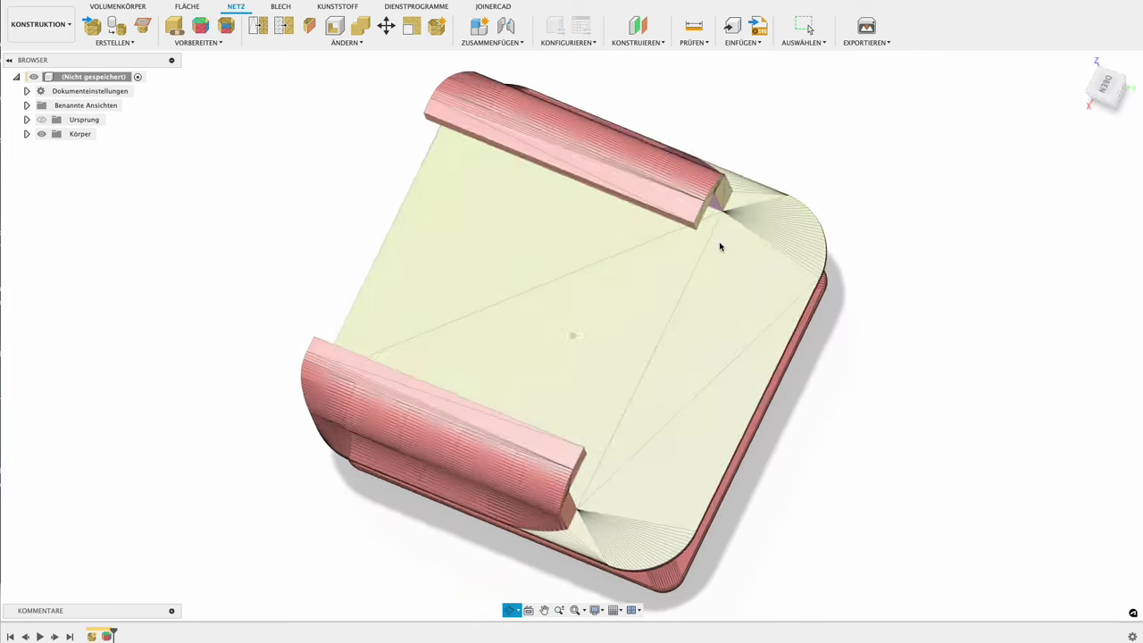
# Convert the holder mesh into a solid body with Netz konvertieren
pyautogui.click(362, 45)
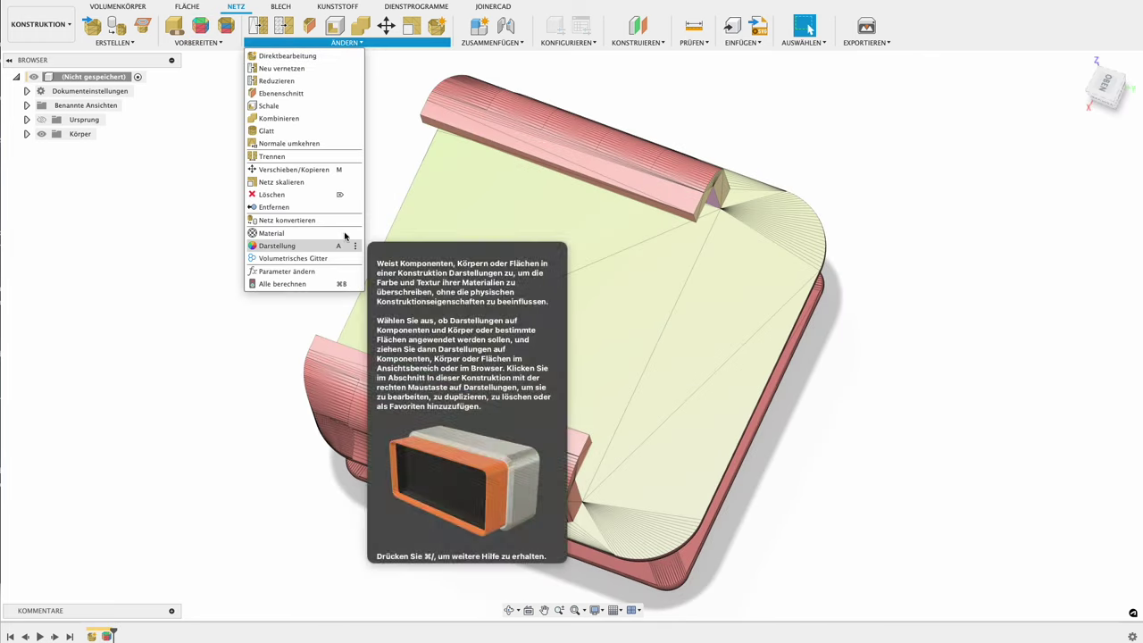
pyautogui.click(303, 223)
pyautogui.click(670, 262)
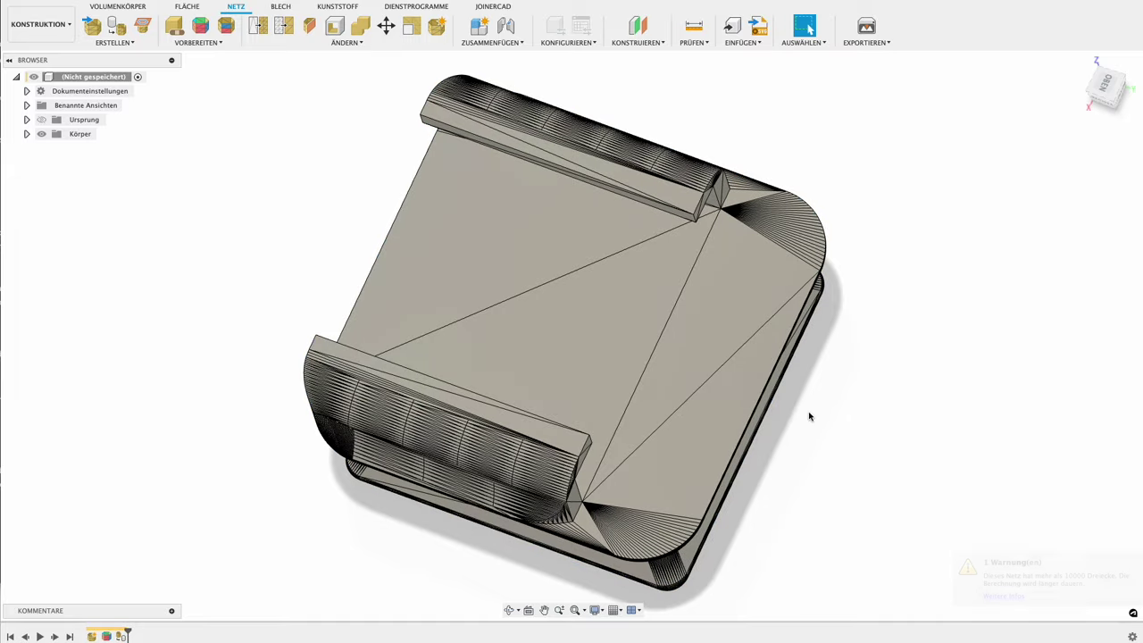
pyautogui.moveTo(811, 413)
pyautogui.keyDown('shift'); pyautogui.mouseDown(button='middle')
pyautogui.moveTo(862, 327)
pyautogui.moveTo(849, 364)
pyautogui.moveTo(859, 382)
pyautogui.mouseUp(button='middle'); pyautogui.keyUp('shift')
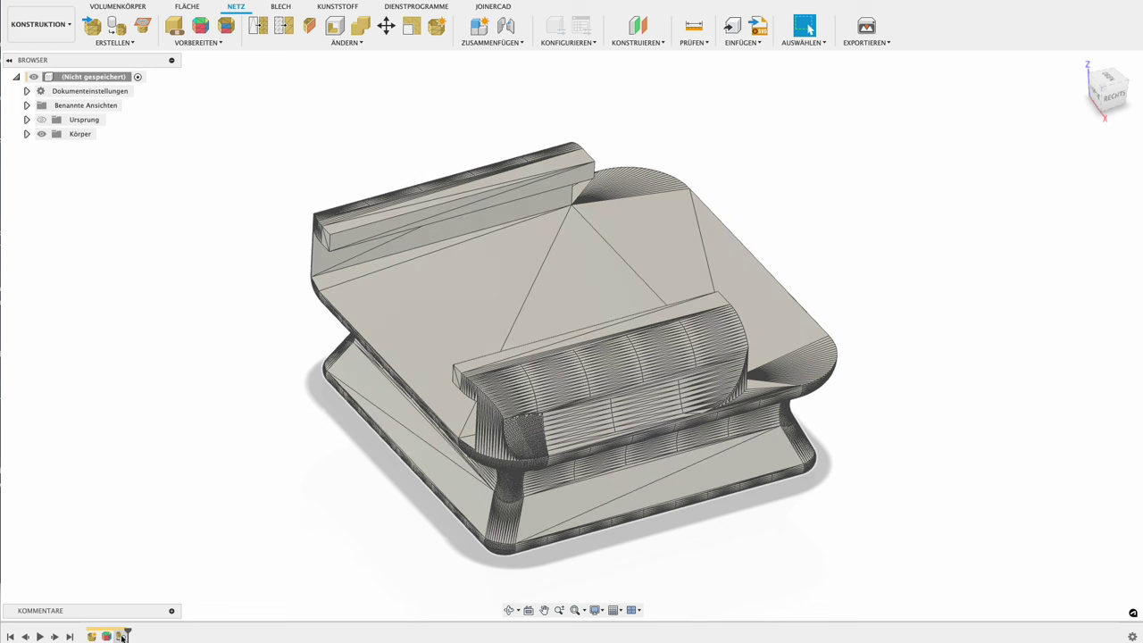
# Delete the mesh conversion from the timeline and orbit around the restored pink holder mesh
pyautogui.click(123, 636)
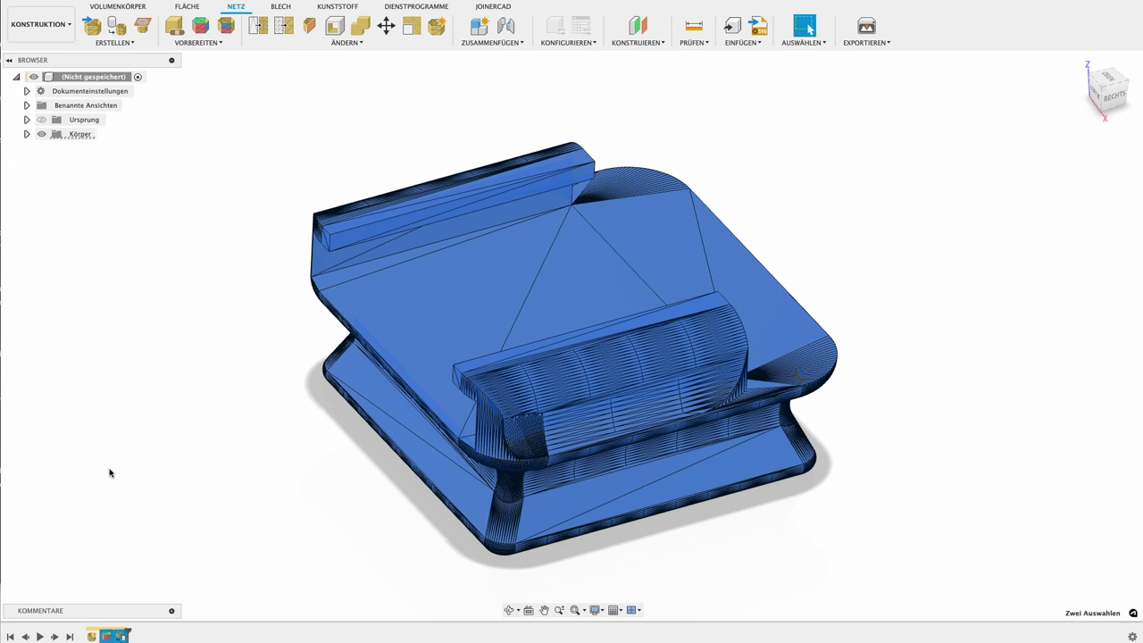
pyautogui.press('Delete')
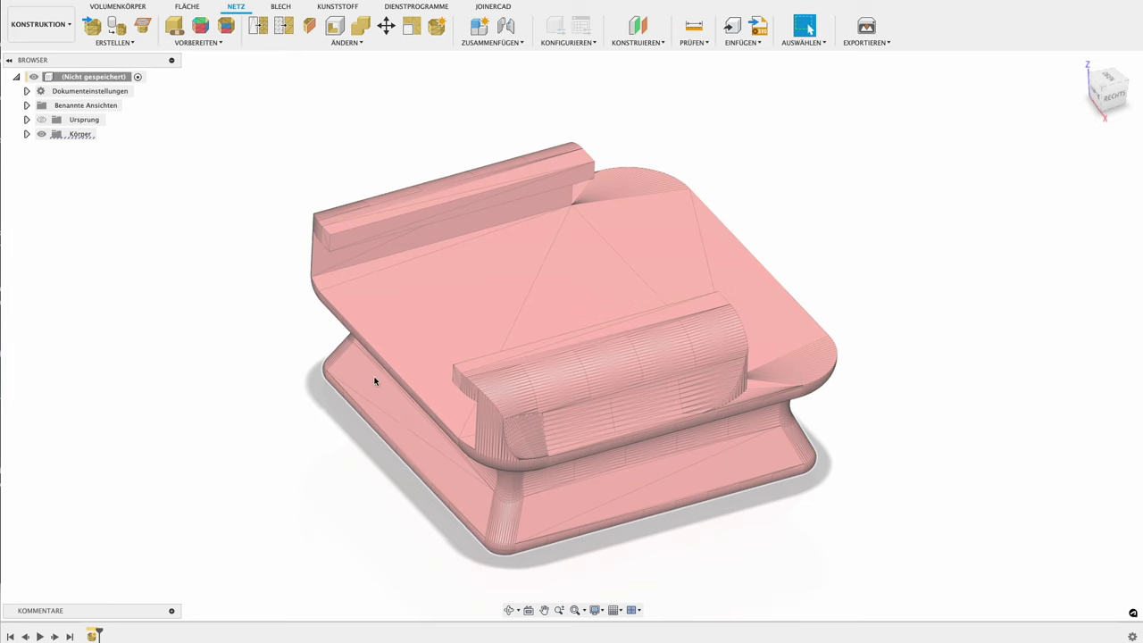
pyautogui.moveTo(370, 363)
pyautogui.keyDown('shift'); pyautogui.mouseDown(button='middle')
pyautogui.moveTo(316, 382)
pyautogui.moveTo(333, 339)
pyautogui.moveTo(345, 351)
pyautogui.moveTo(429, 327)
pyautogui.mouseUp(button='middle'); pyautogui.keyUp('shift')
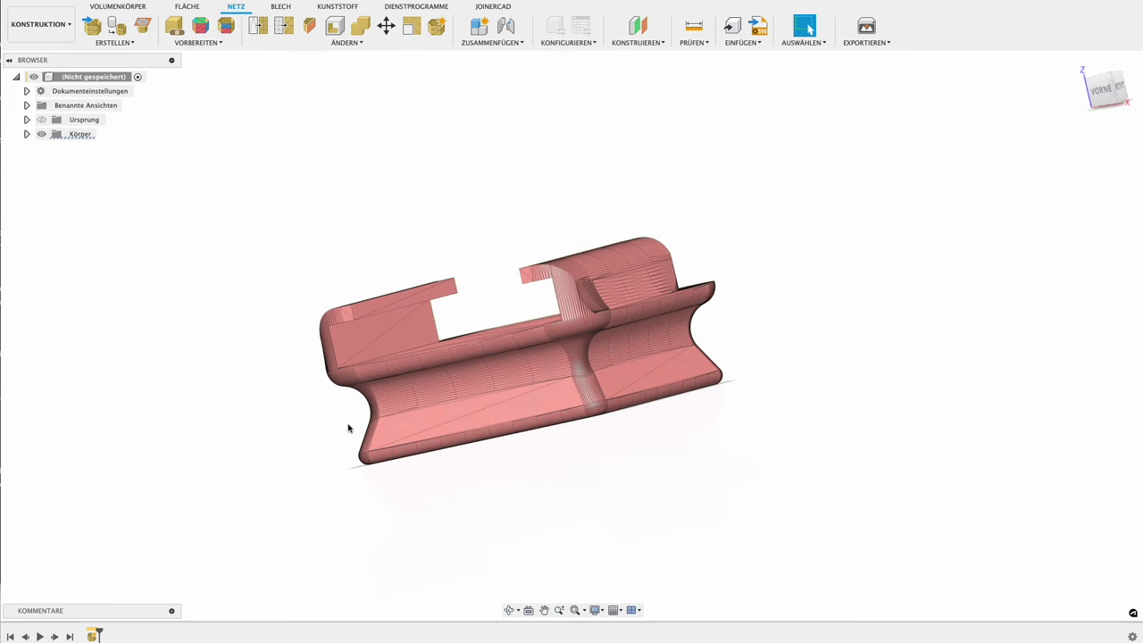
pyautogui.moveTo(778, 365)
pyautogui.keyDown('shift'); pyautogui.mouseDown(button='middle')
pyautogui.moveTo(658, 390)
pyautogui.moveTo(711, 395)
pyautogui.moveTo(764, 357)
pyautogui.mouseUp(button='middle'); pyautogui.keyUp('shift')
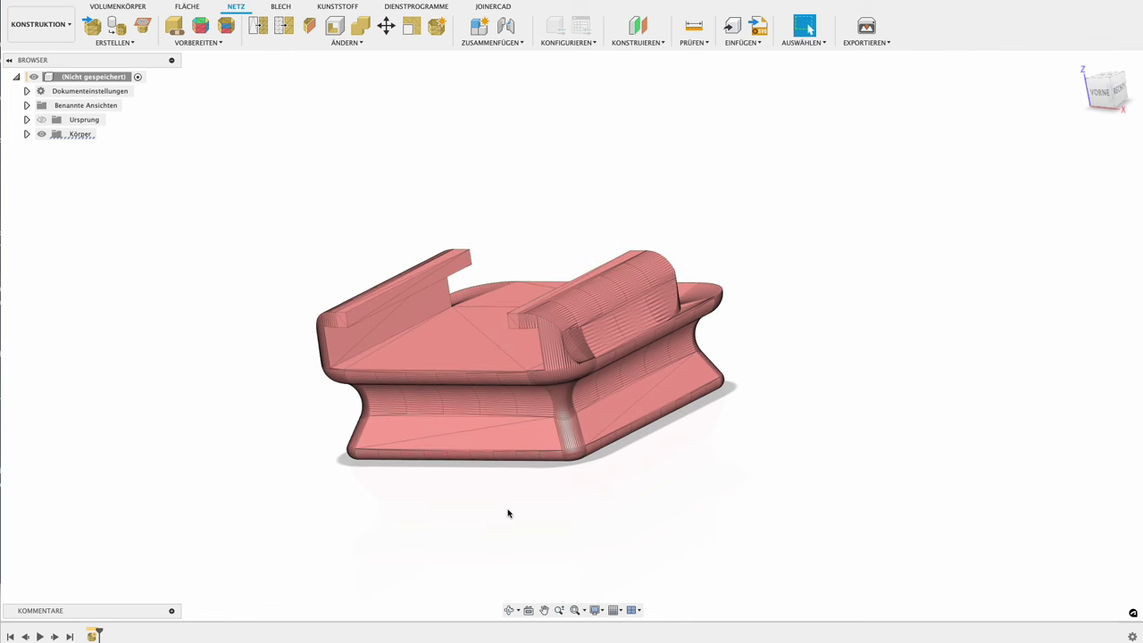
pyautogui.keyDown('shift'); pyautogui.moveTo(540, 492); pyautogui.dragTo(531, 501, button='middle'); pyautogui.keyUp('shift')
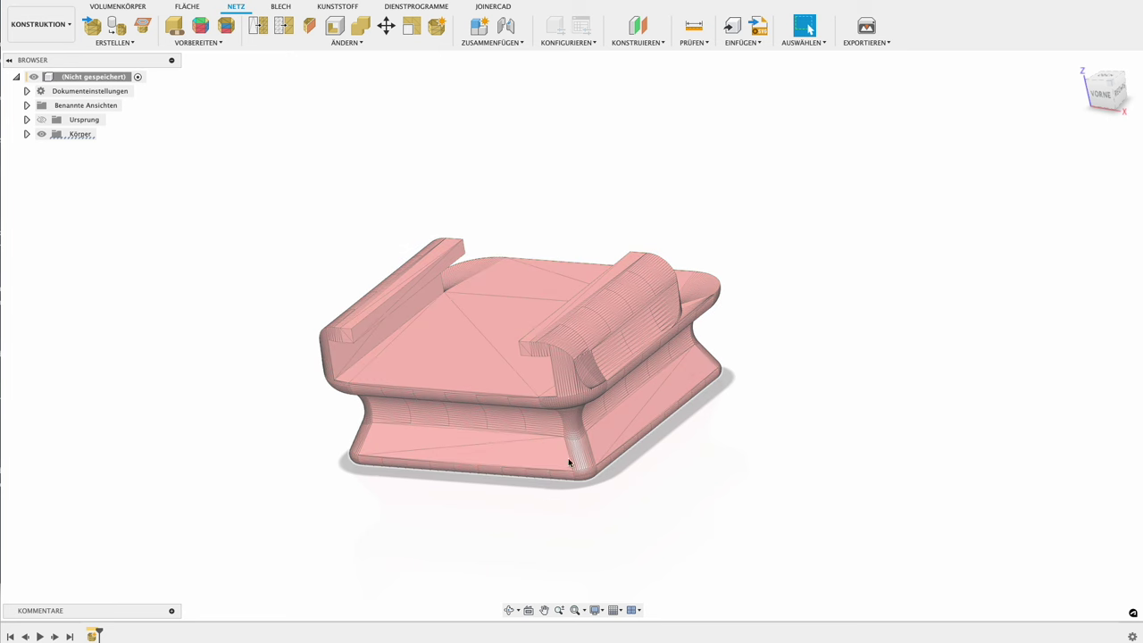
pyautogui.moveTo(587, 444)
pyautogui.keyDown('shift'); pyautogui.mouseDown(button='middle')
pyautogui.moveTo(577, 372)
pyautogui.moveTo(559, 473)
pyautogui.moveTo(569, 420)
pyautogui.mouseUp(button='middle'); pyautogui.keyUp('shift')
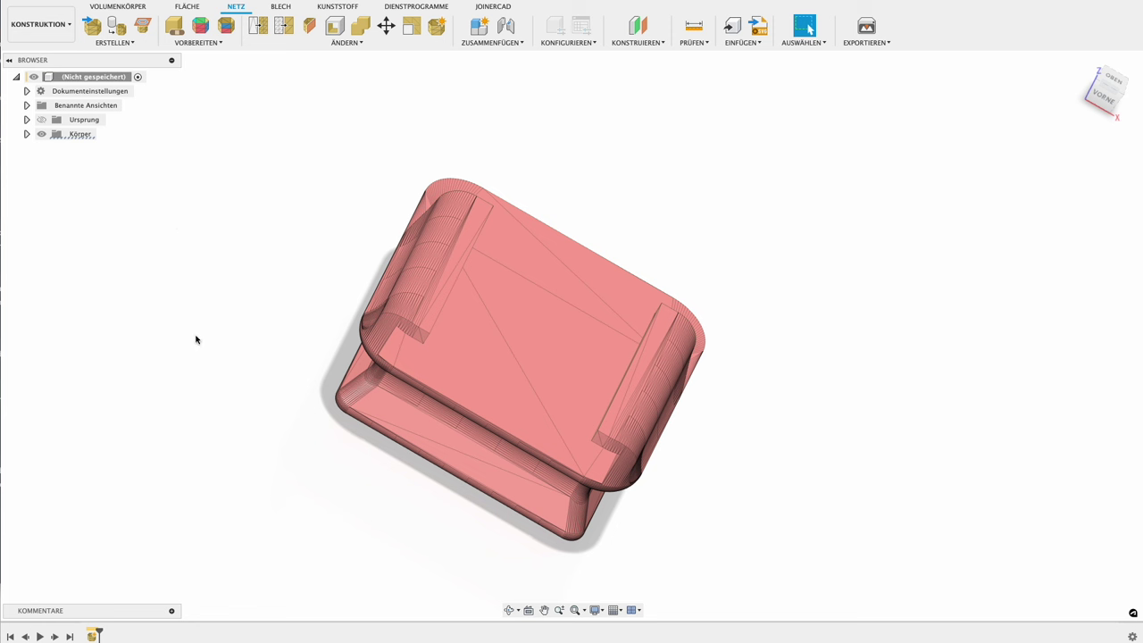
pyautogui.click(131, 7)
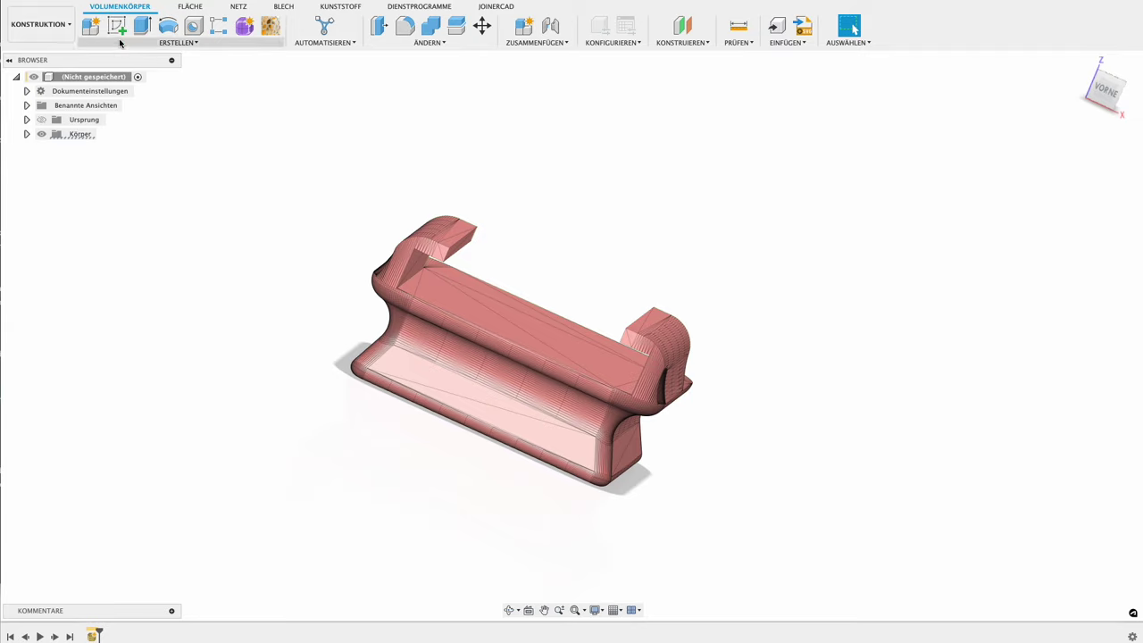
# Start a sketch on the holder, orbit to look for a plane, then cancel it
pyautogui.click(116, 25)
pyautogui.keyDown('shift'); pyautogui.moveTo(451, 456); pyautogui.dragTo(490, 380, button='middle'); pyautogui.keyUp('shift')
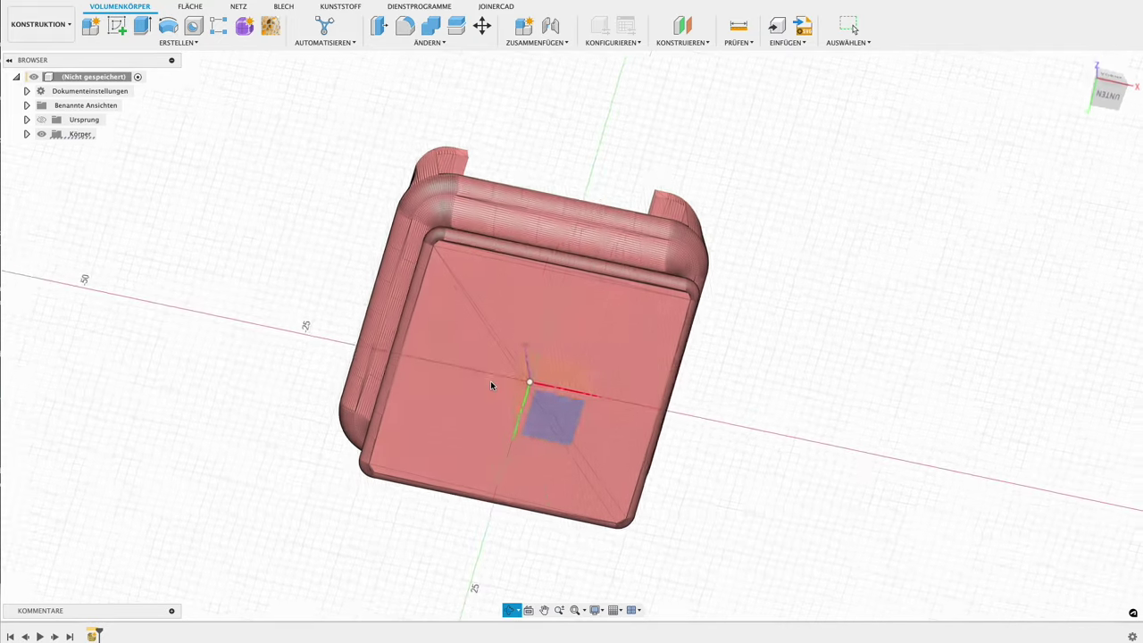
pyautogui.moveTo(666, 439)
pyautogui.keyDown('shift'); pyautogui.mouseDown(button='middle')
pyautogui.moveTo(569, 456)
pyautogui.moveTo(554, 434)
pyautogui.moveTo(585, 413)
pyautogui.mouseUp(button='middle'); pyautogui.keyUp('shift')
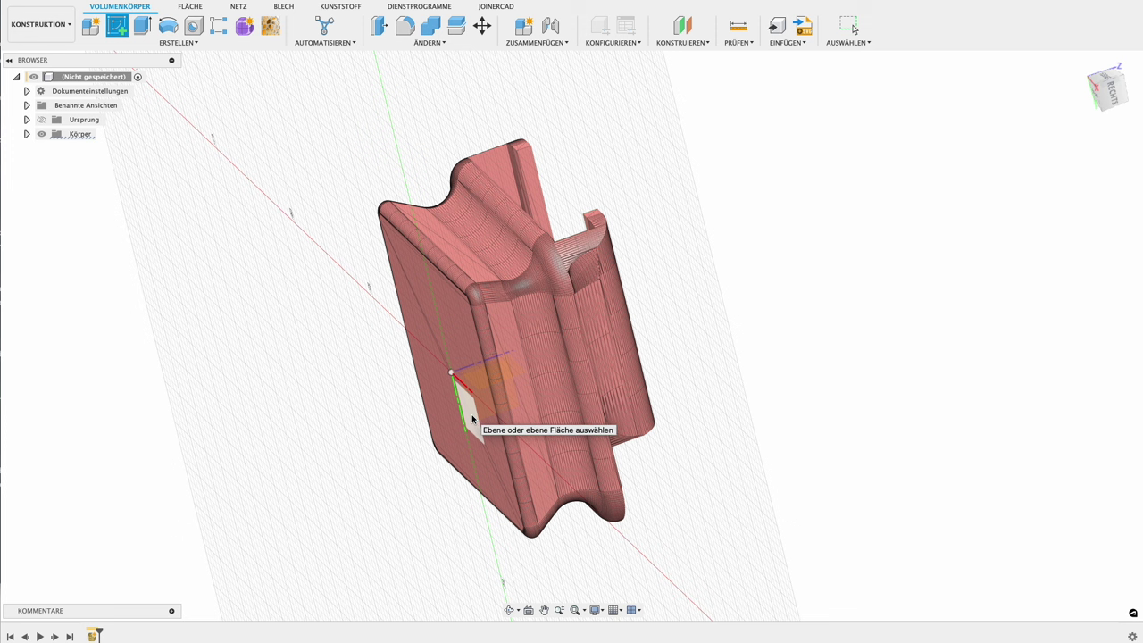
pyautogui.press('Escape')
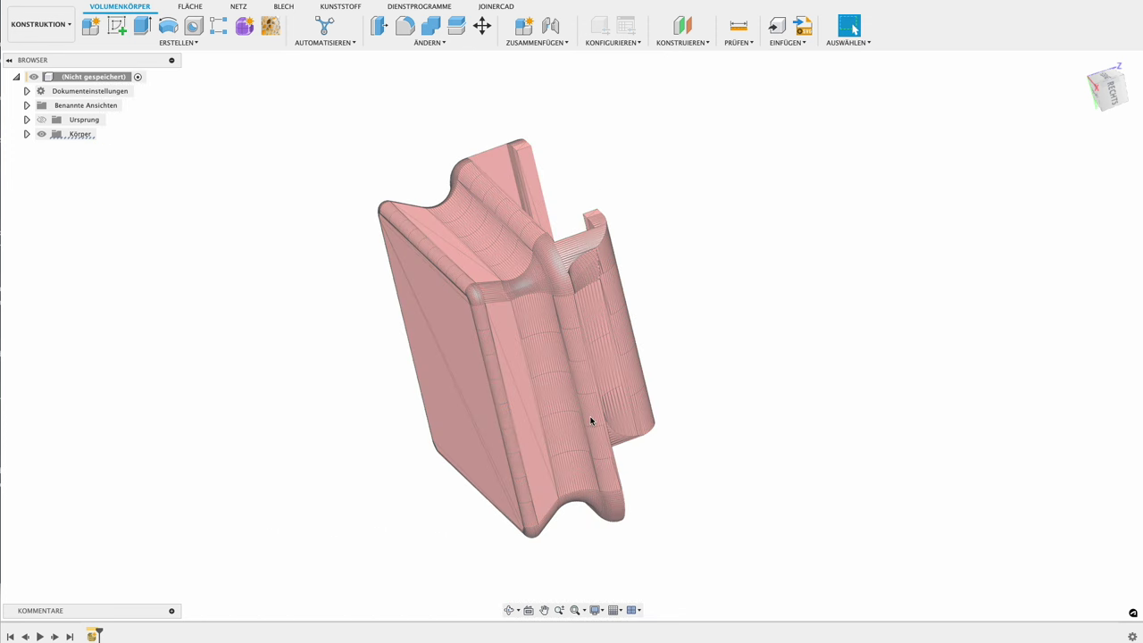
pyautogui.click(239, 7)
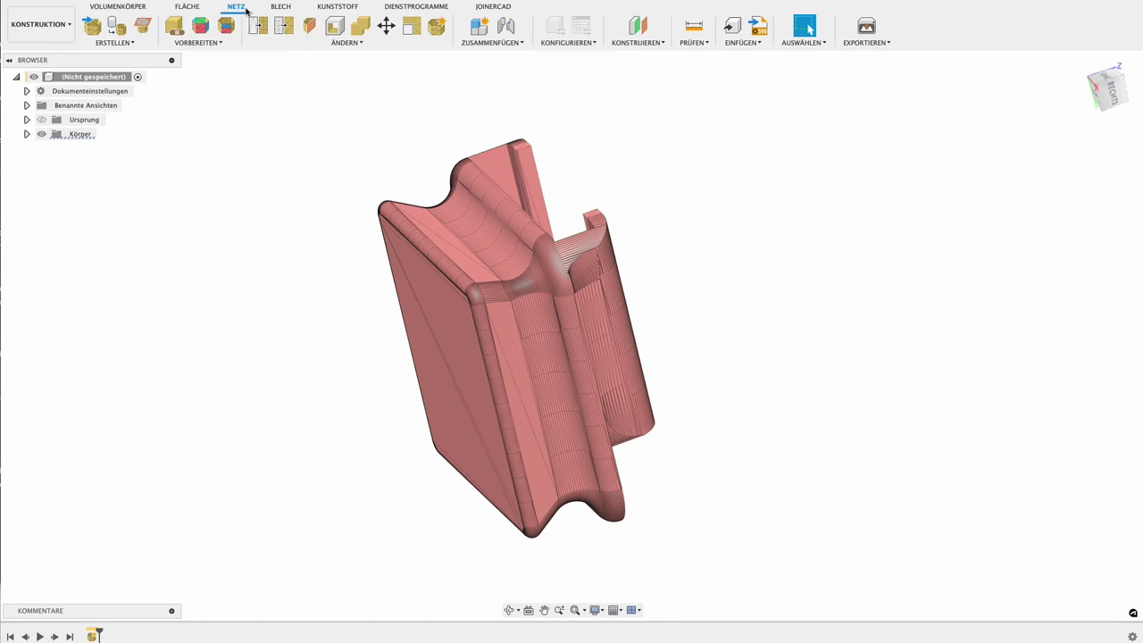
pyautogui.click(385, 25)
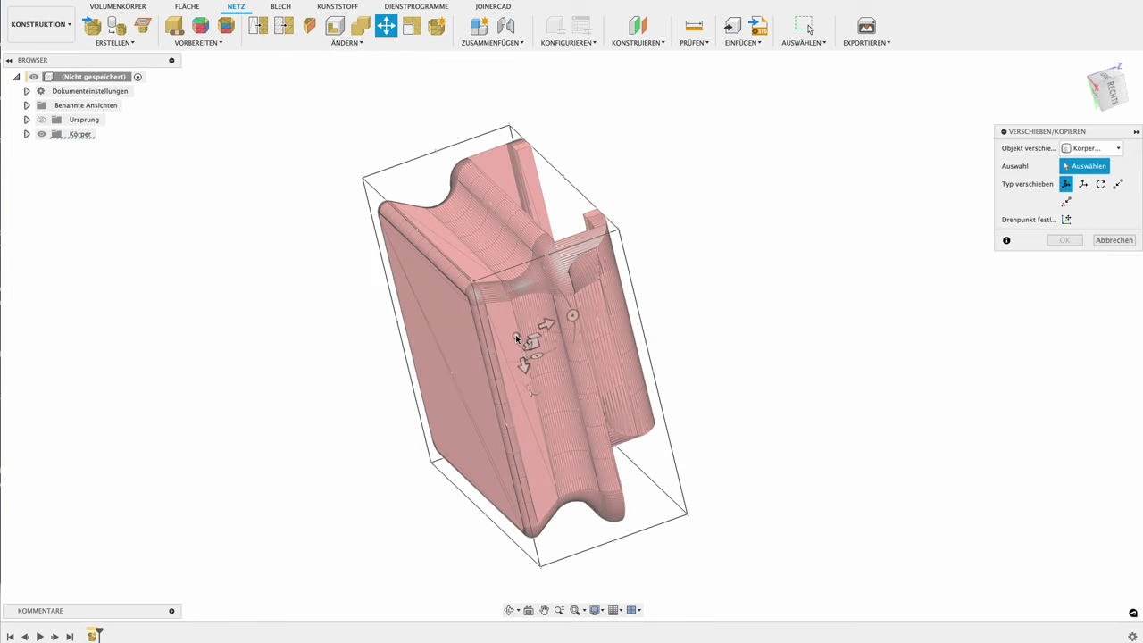
pyautogui.click(518, 338)
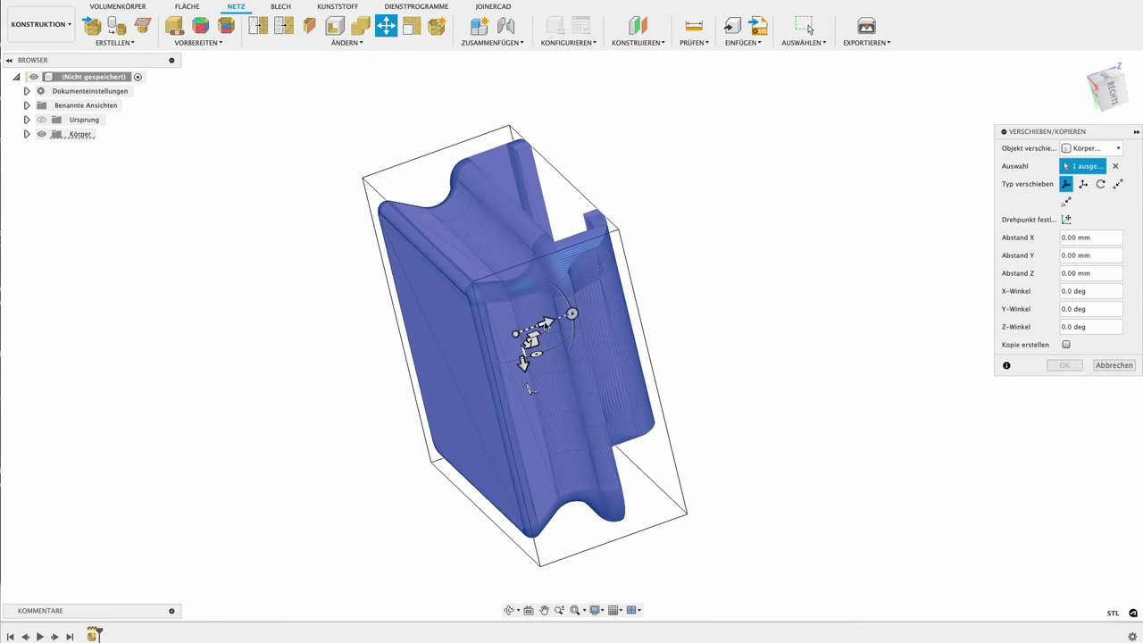
pyautogui.moveTo(543, 323)
pyautogui.mouseDown()
pyautogui.moveTo(667, 303)
pyautogui.moveTo(555, 352)
pyautogui.mouseUp()
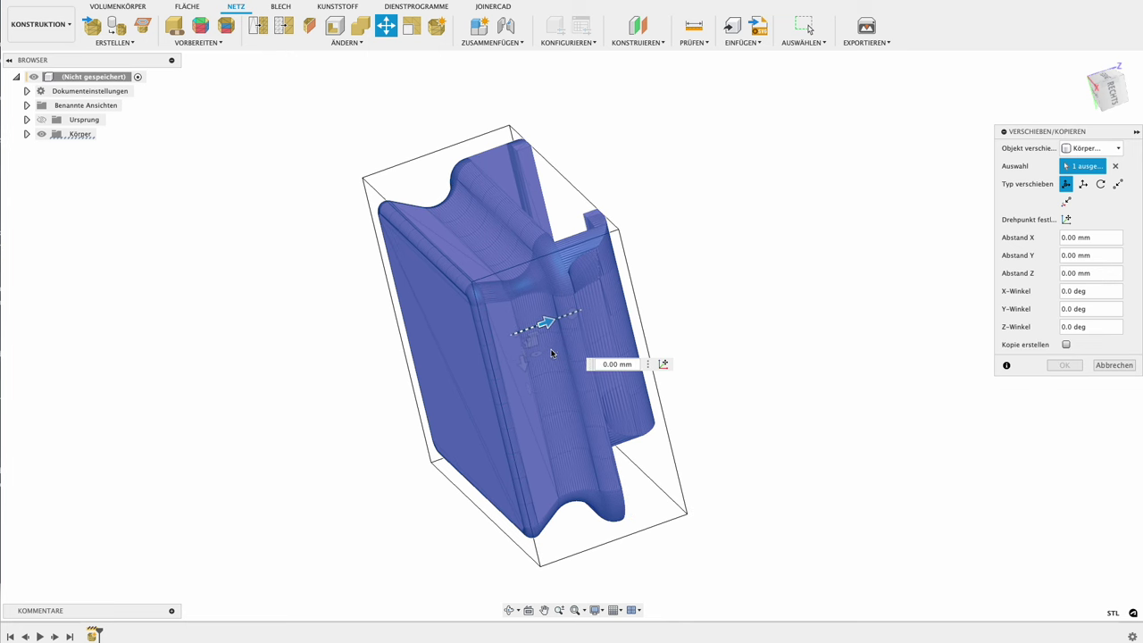
pyautogui.moveTo(527, 355)
pyautogui.keyDown('shift'); pyautogui.mouseDown(button='middle')
pyautogui.moveTo(543, 407)
pyautogui.moveTo(554, 403)
pyautogui.mouseUp(button='middle'); pyautogui.keyUp('shift')
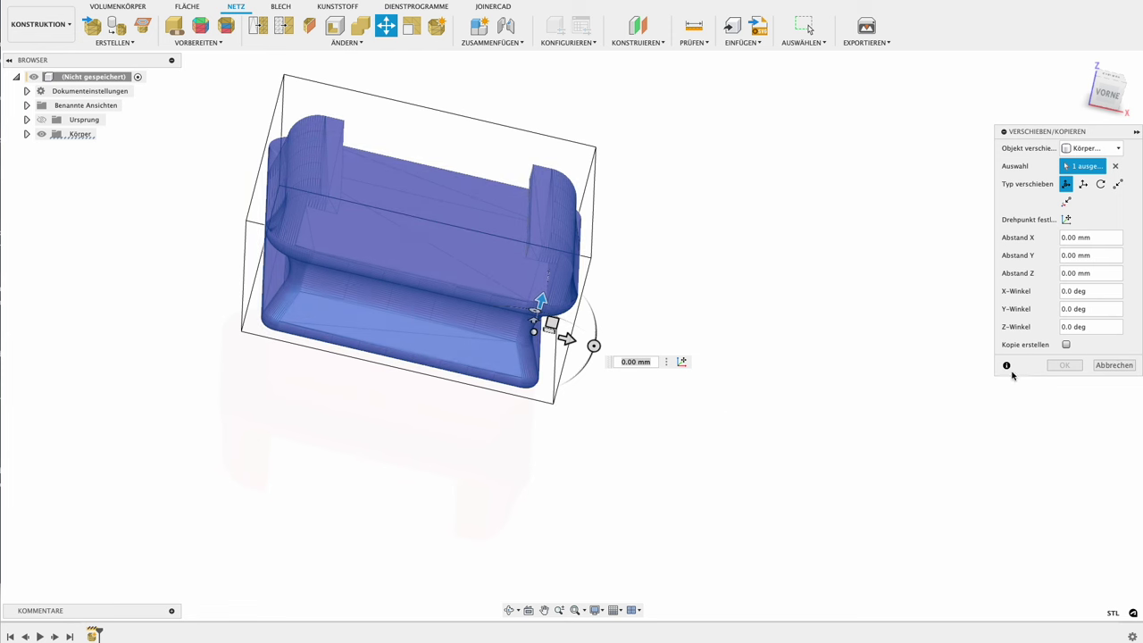
pyautogui.click(1107, 365)
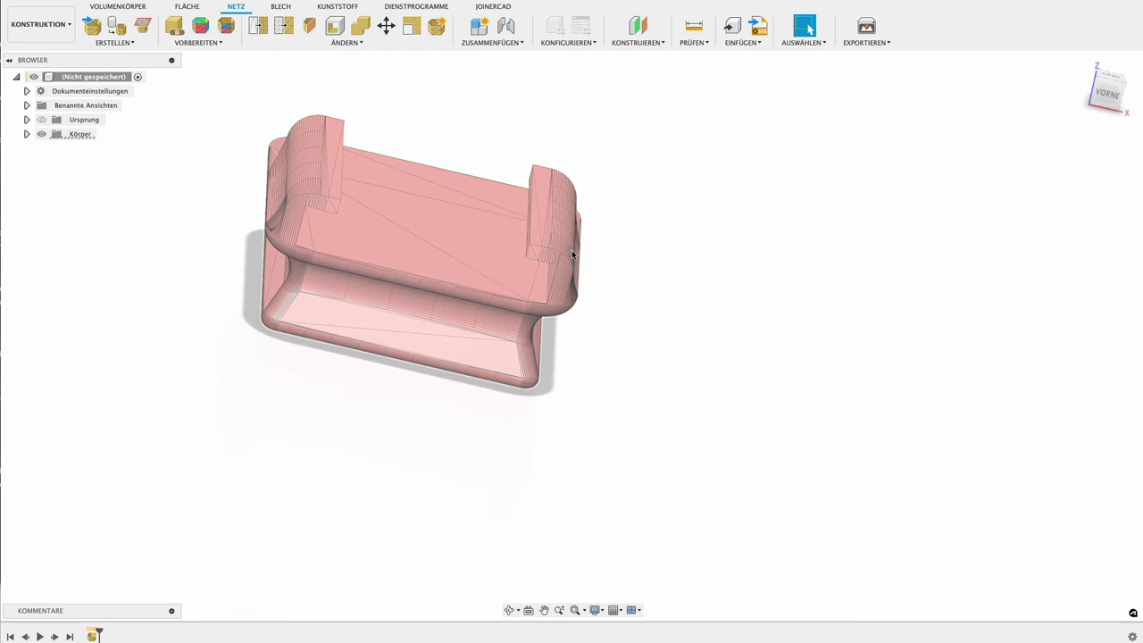
# Create a sketch on the holder's underside plane and draw a two-point rectangle around it
pyautogui.click(132, 9)
pyautogui.click(117, 25)
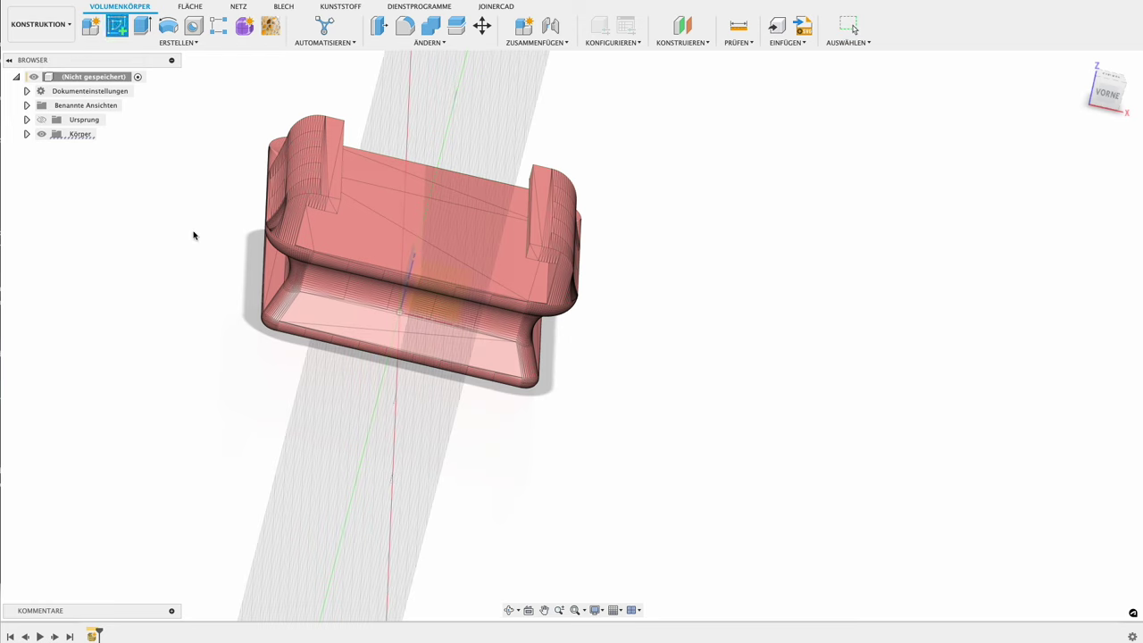
pyautogui.click(420, 344)
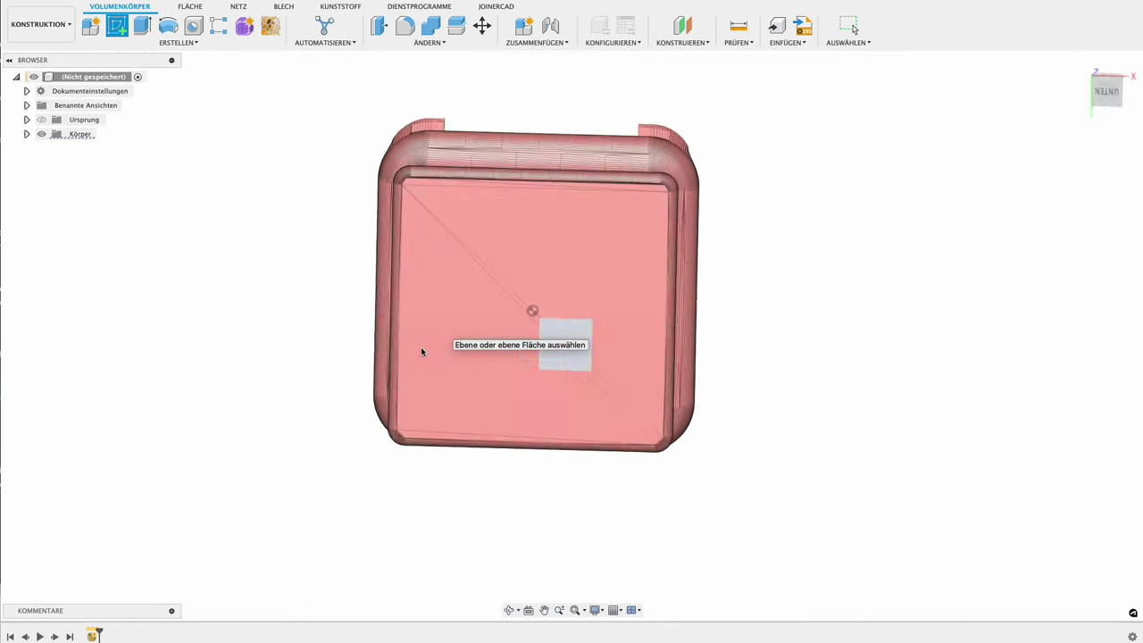
pyautogui.scroll(-1, 361, 317)
pyautogui.scroll(-3, 311, 295)
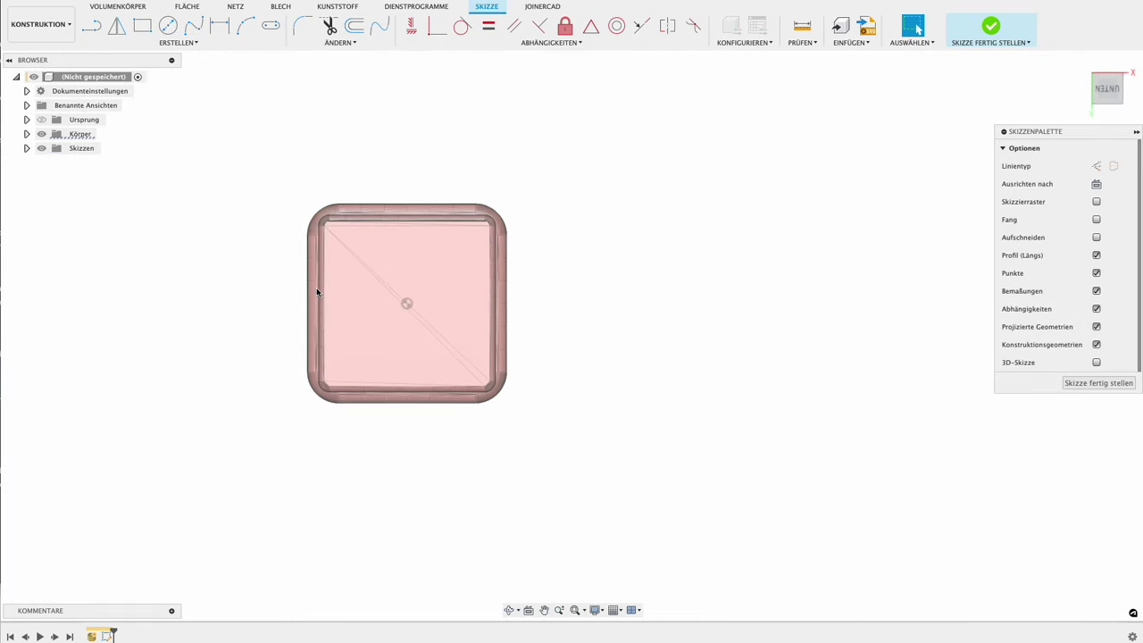
pyautogui.press('r')
pyautogui.click(297, 120)
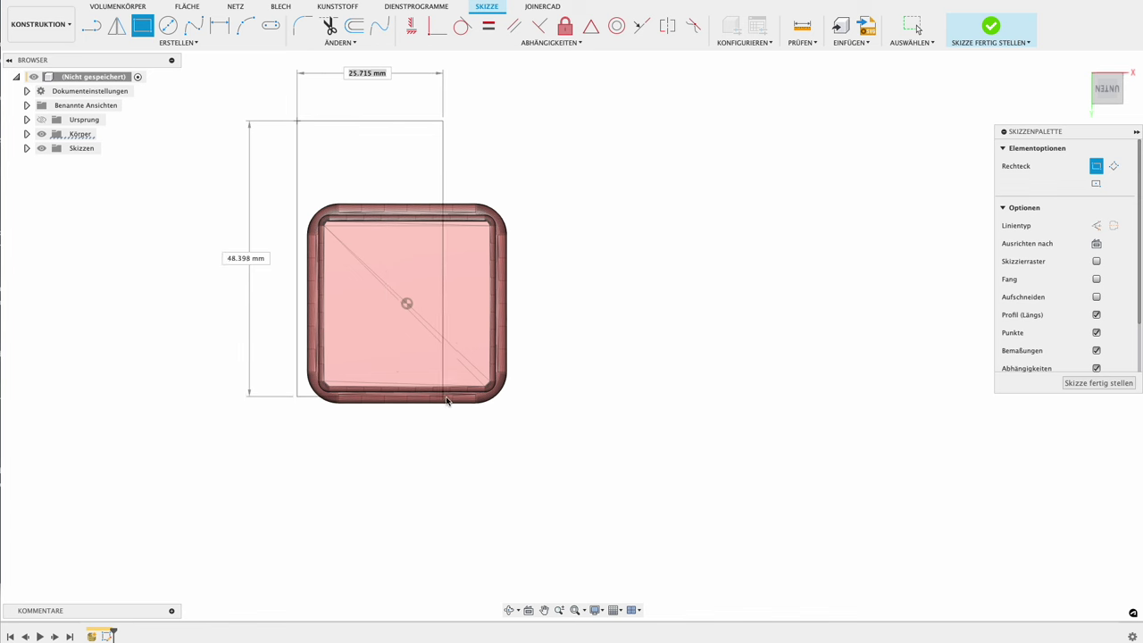
pyautogui.click(516, 412)
# Dimension the rectangle to 40 mm high and 50 mm wide
pyautogui.press('Escape')
pyautogui.moveTo(467, 120); pyautogui.dragTo(461, 183)
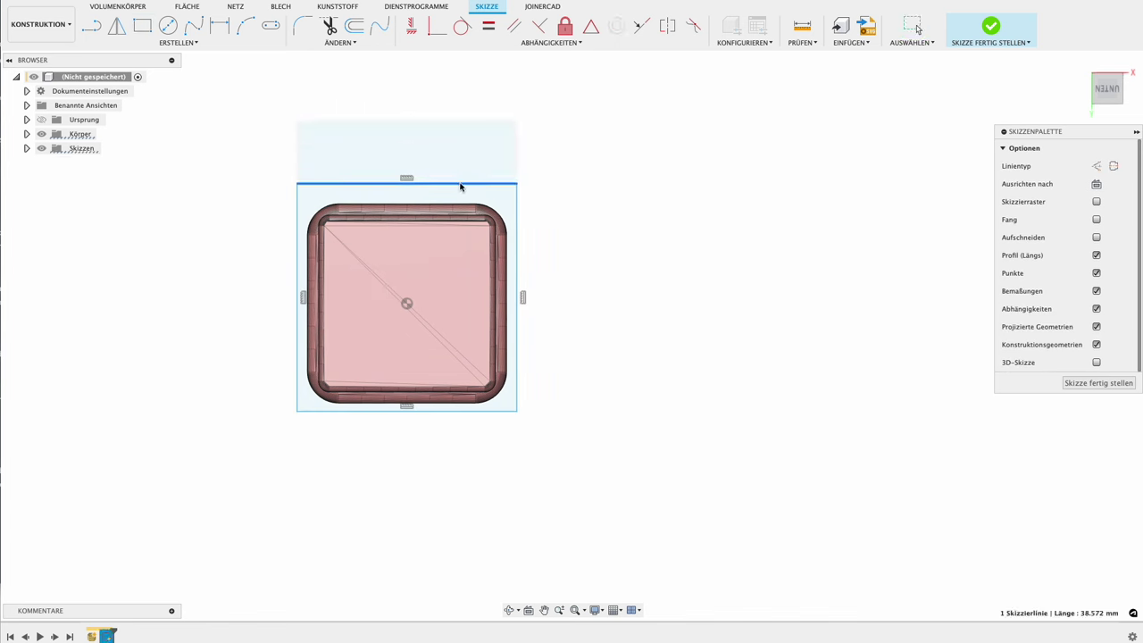
pyautogui.click(477, 411)
pyautogui.click(647, 375)
pyautogui.write('40')
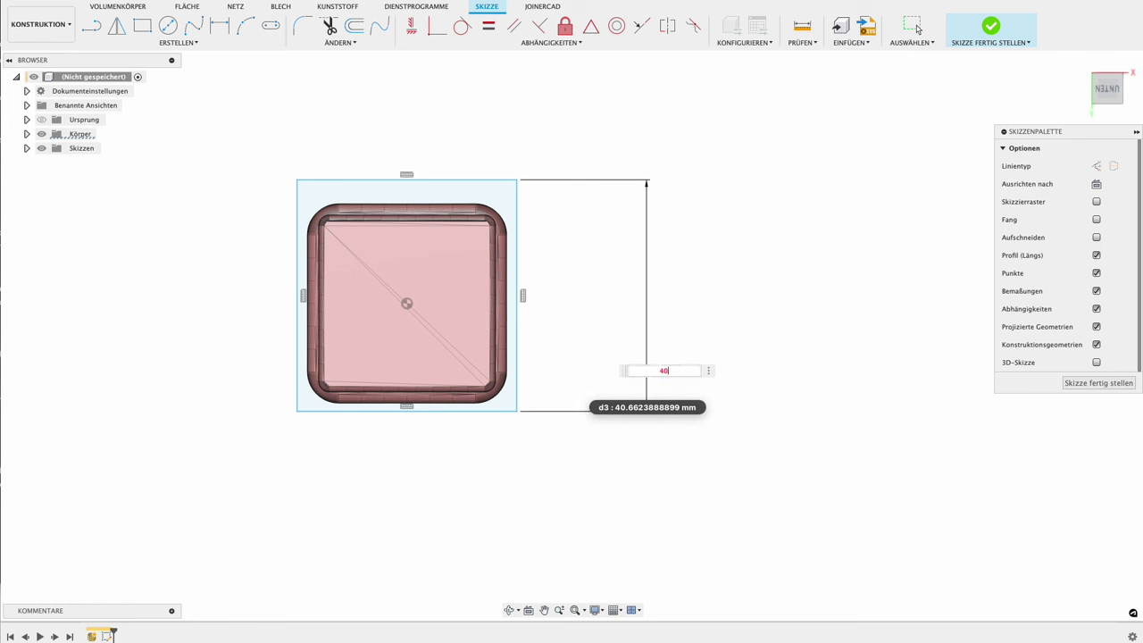
pyautogui.press('Return')
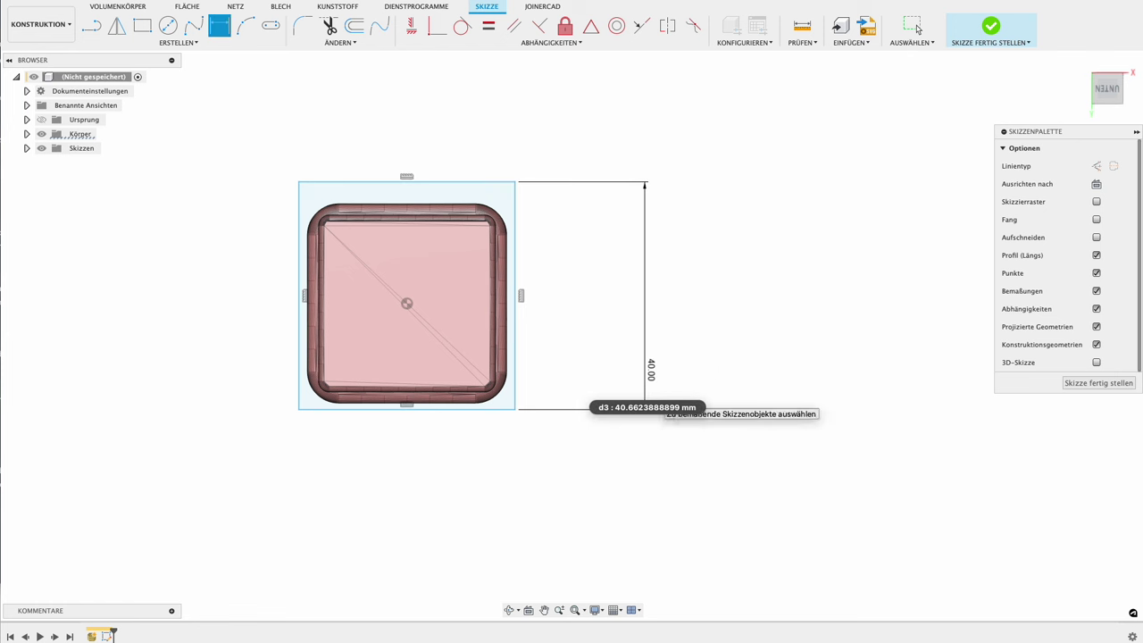
pyautogui.click(299, 218)
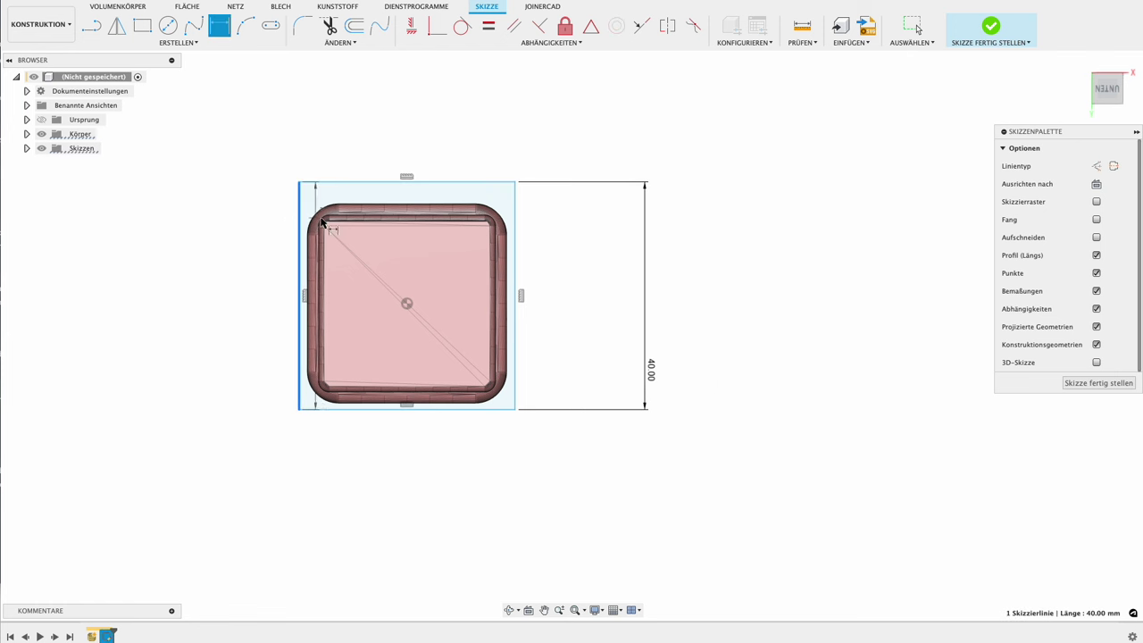
pyautogui.click(516, 211)
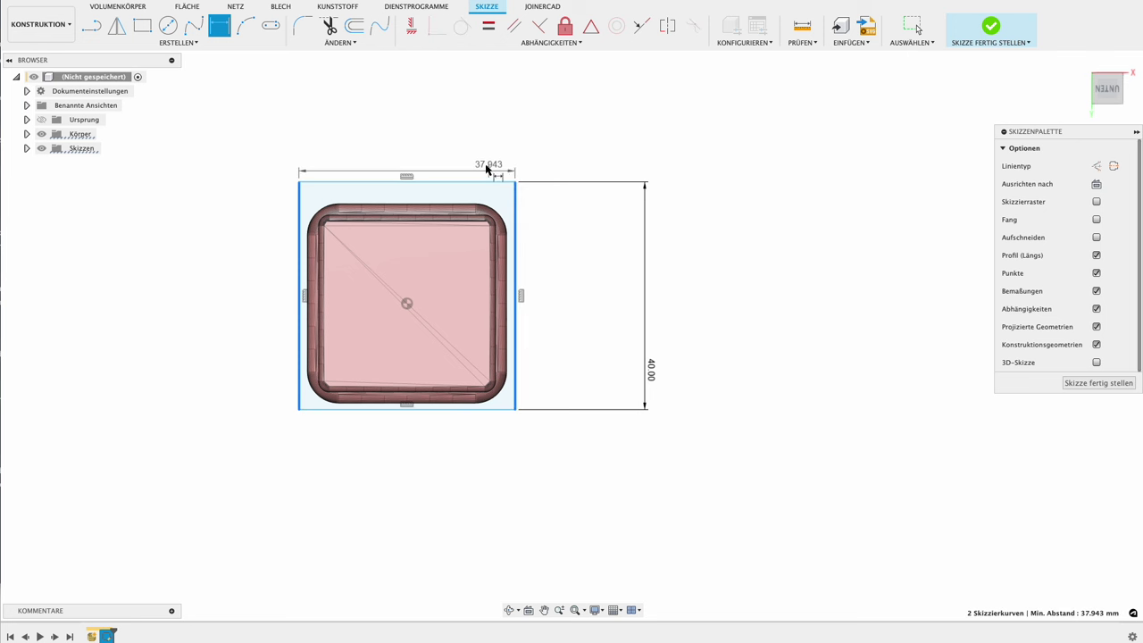
pyautogui.click(483, 154)
pyautogui.write('50')
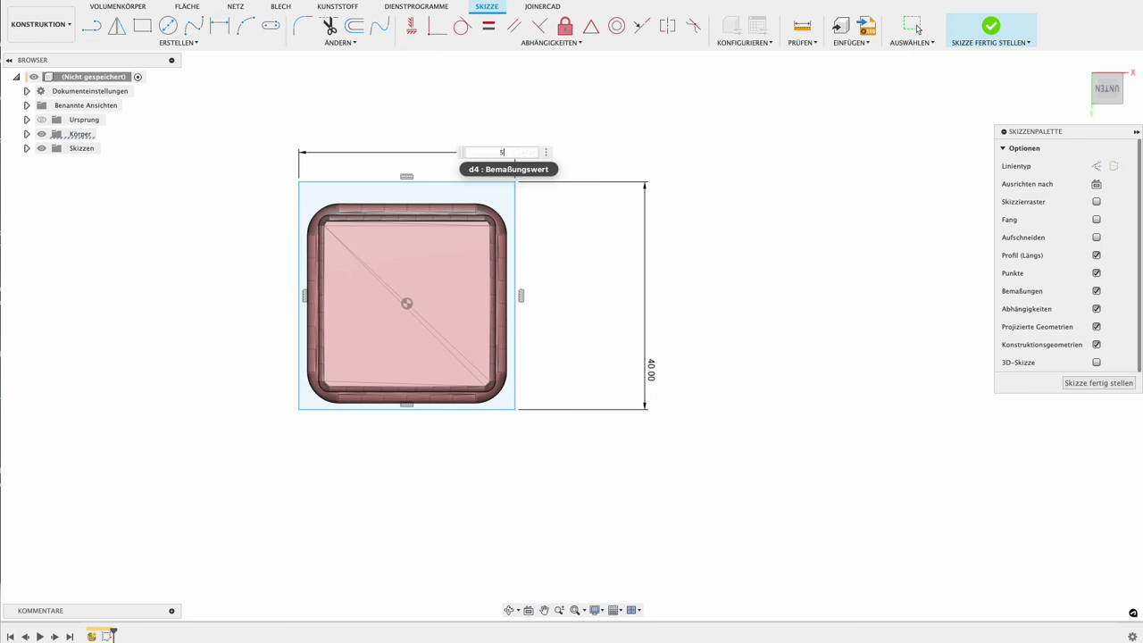
pyautogui.press('Return')
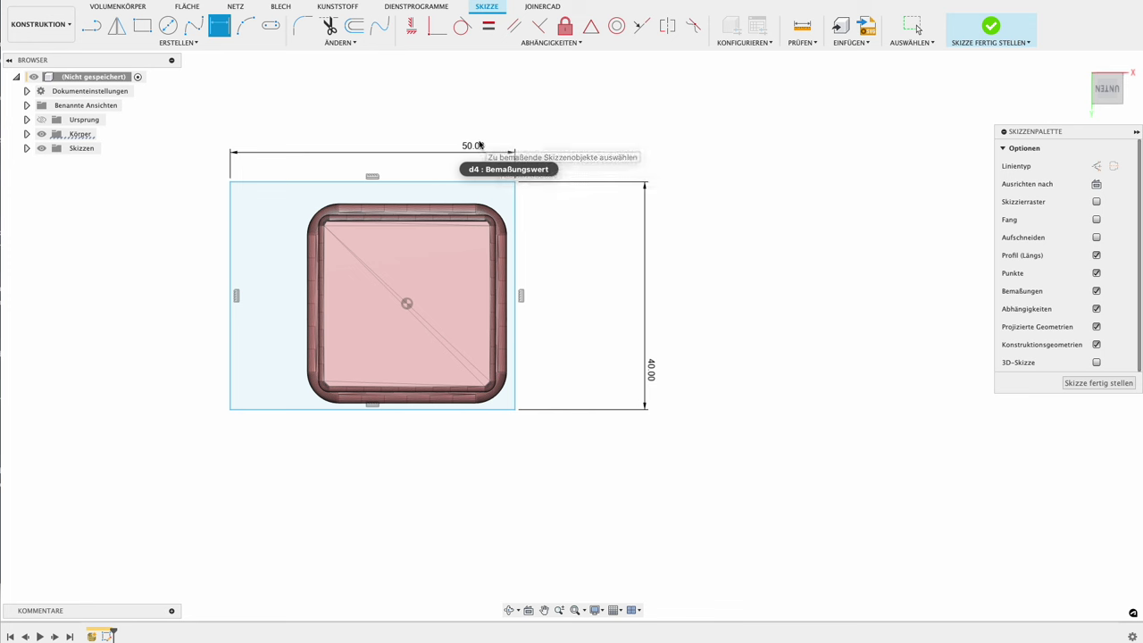
# Draw a corner-to-corner diagonal across the rectangle and make it a construction line
pyautogui.press('l')
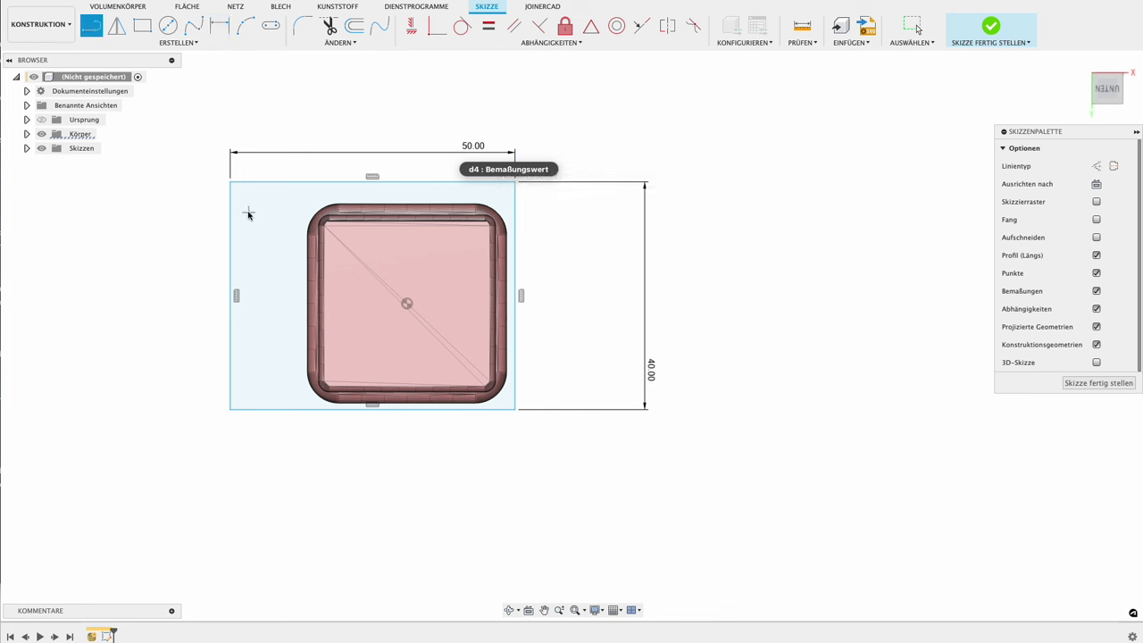
pyautogui.click(230, 183)
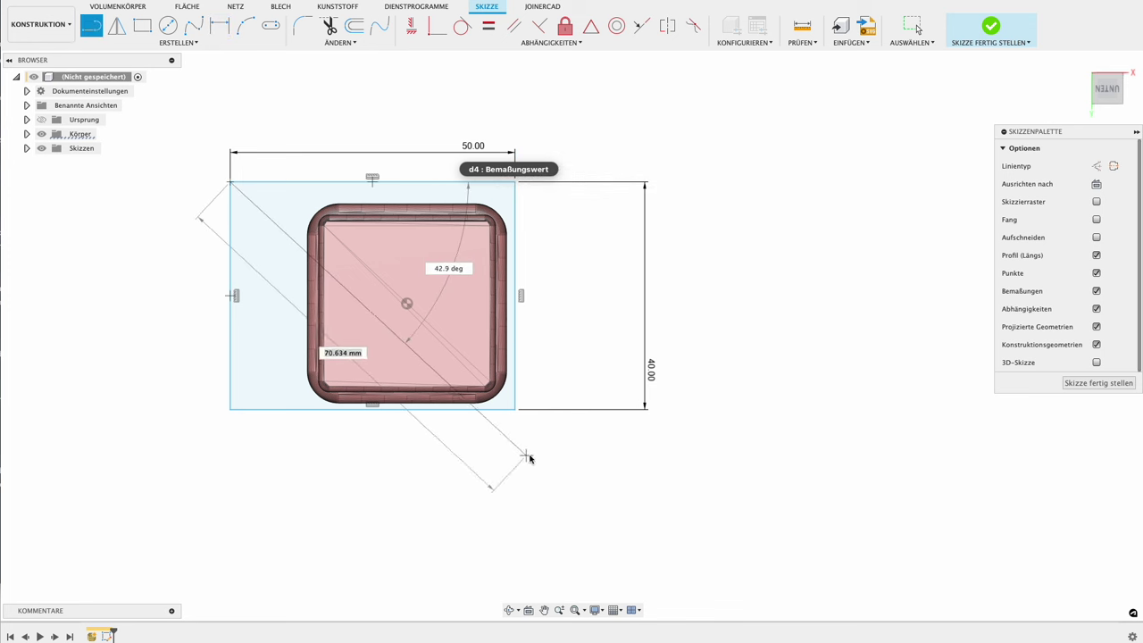
pyautogui.click(515, 410)
pyautogui.press('Escape')
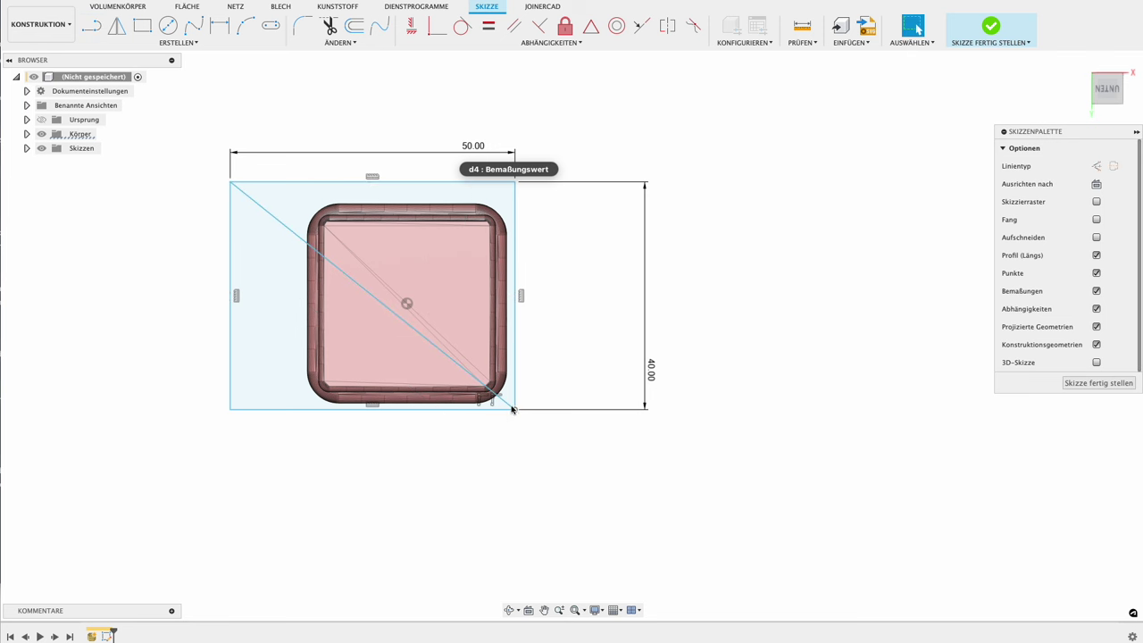
pyautogui.click(508, 406)
pyautogui.press('x')
pyautogui.click(852, 339)
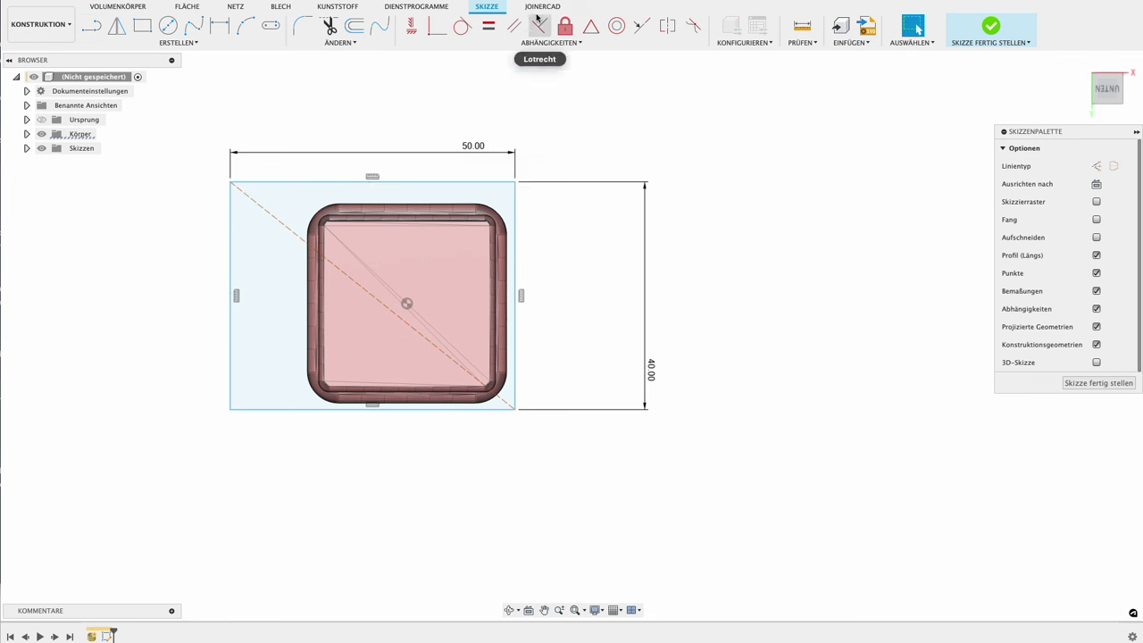
# Centre the rectangle on the origin via the diagonal's midpoint and widen it to 70 mm
pyautogui.click(590, 25)
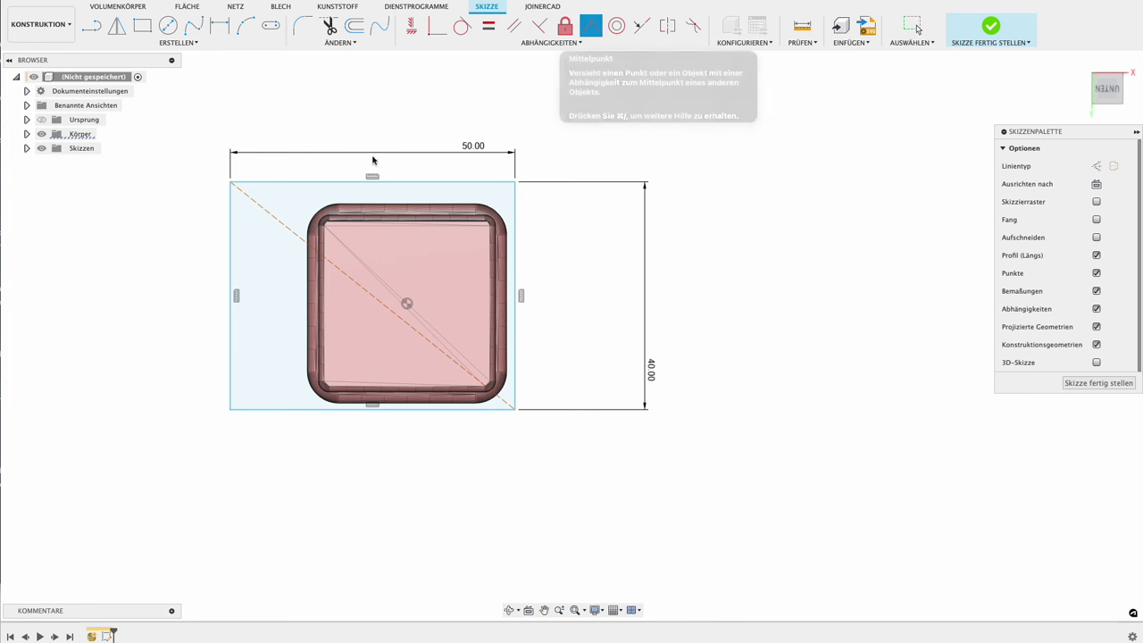
pyautogui.click(300, 237)
pyautogui.click(407, 304)
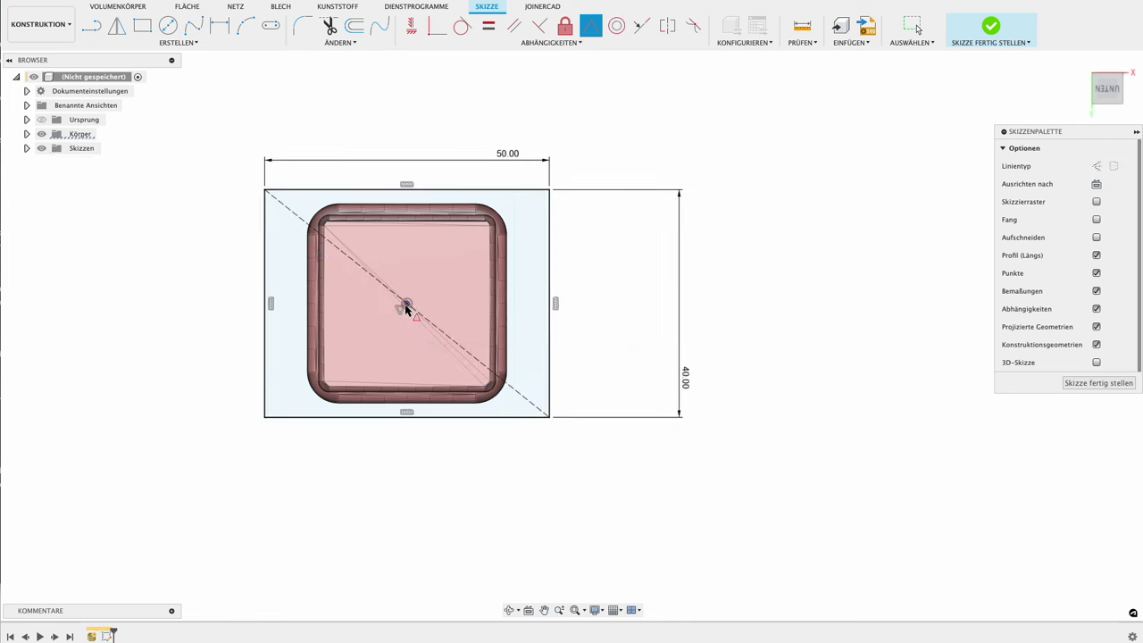
pyautogui.press('Escape')
pyautogui.doubleClick(507, 154)
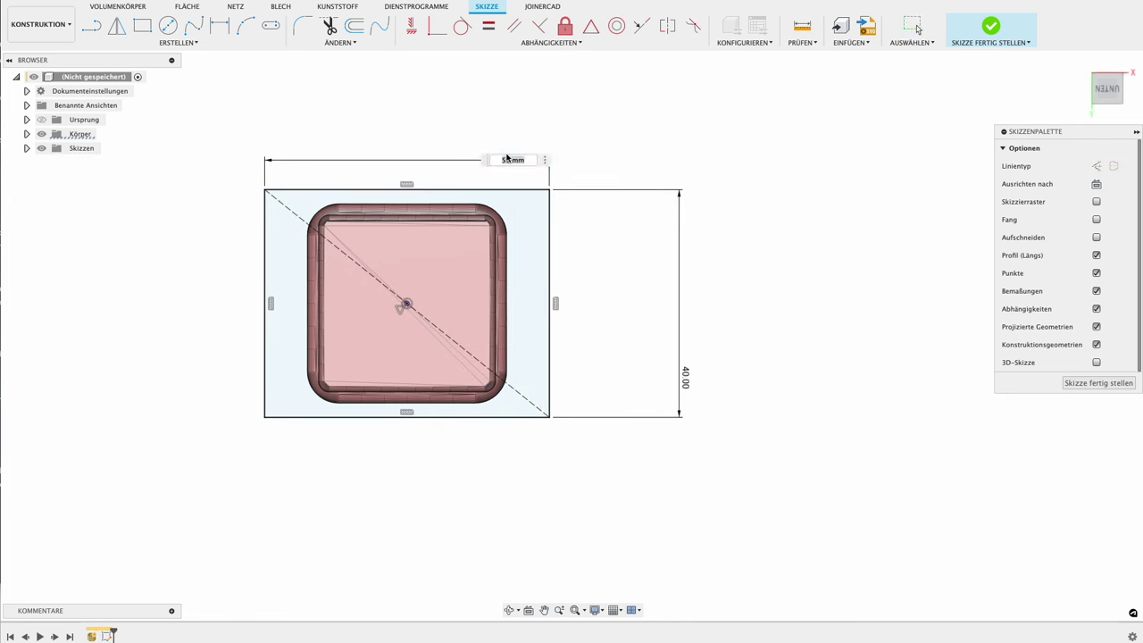
pyautogui.write('70')
pyautogui.press('Return')
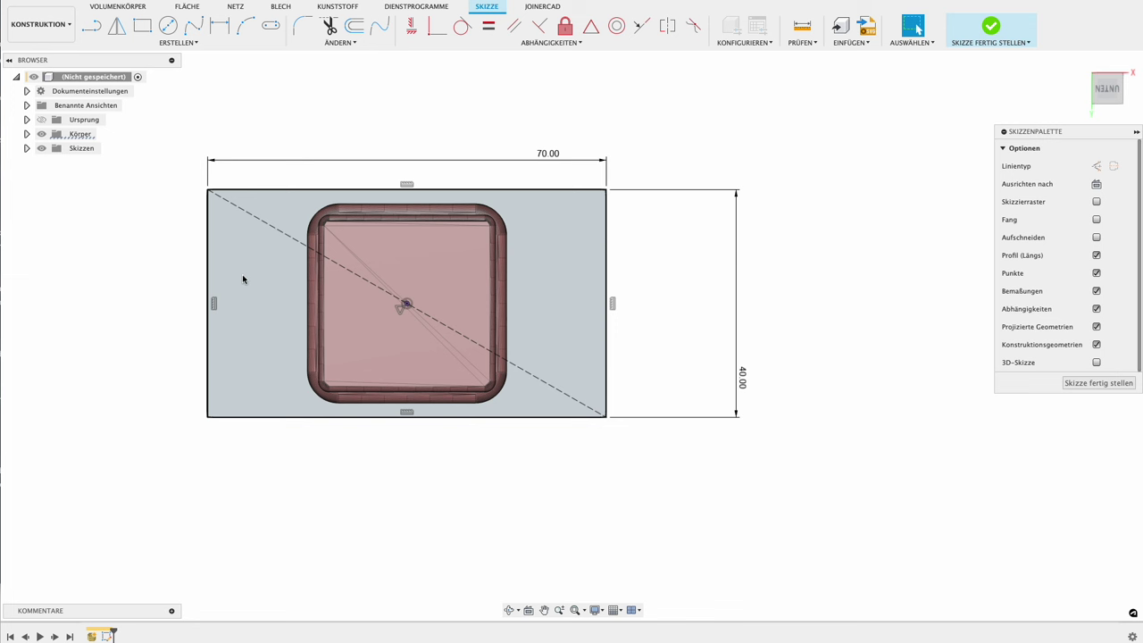
# Draw a circle in the plate's lower-left corner and dimension it to Ø6 mm
pyautogui.press('c')
pyautogui.click(236, 387)
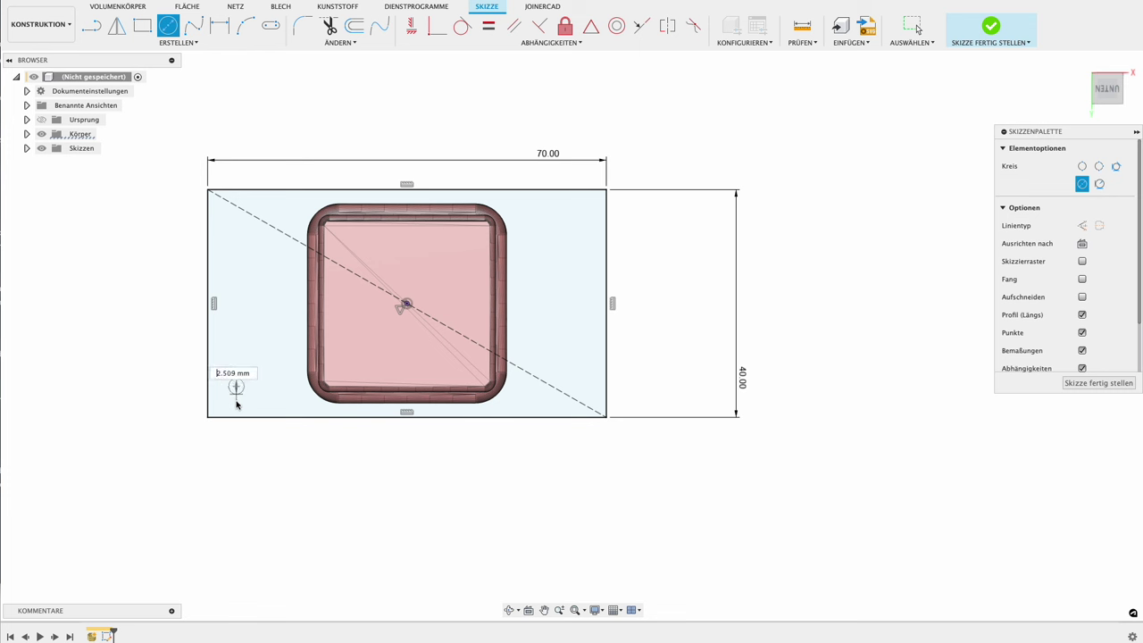
pyautogui.click(237, 406)
pyautogui.press('Escape')
pyautogui.press('d')
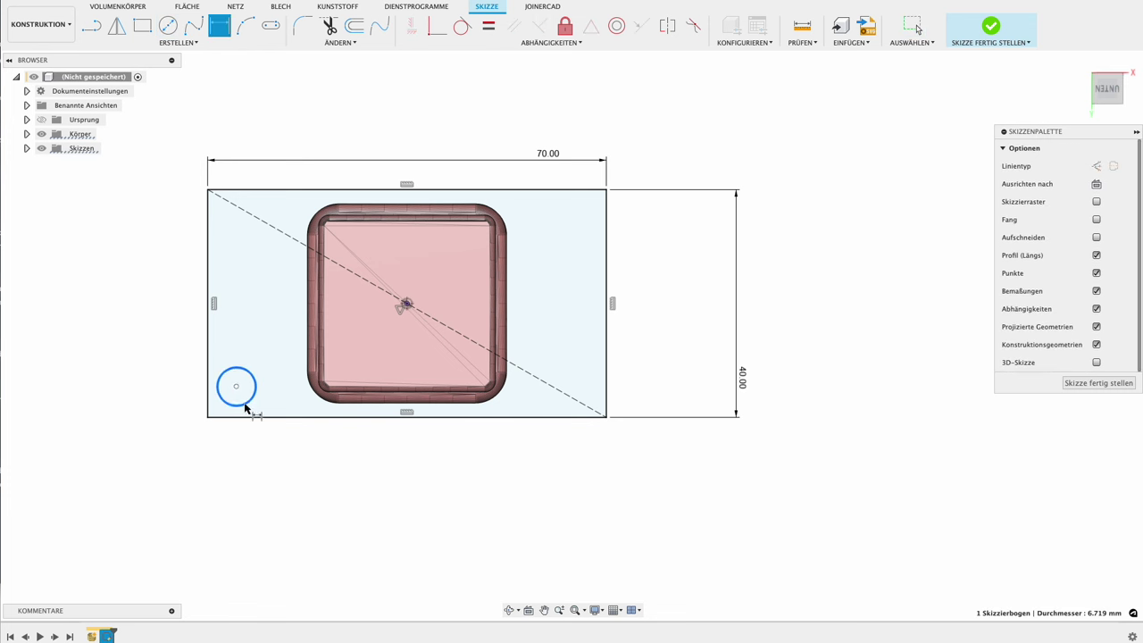
pyautogui.click(240, 404)
pyautogui.click(251, 469)
pyautogui.write('6')
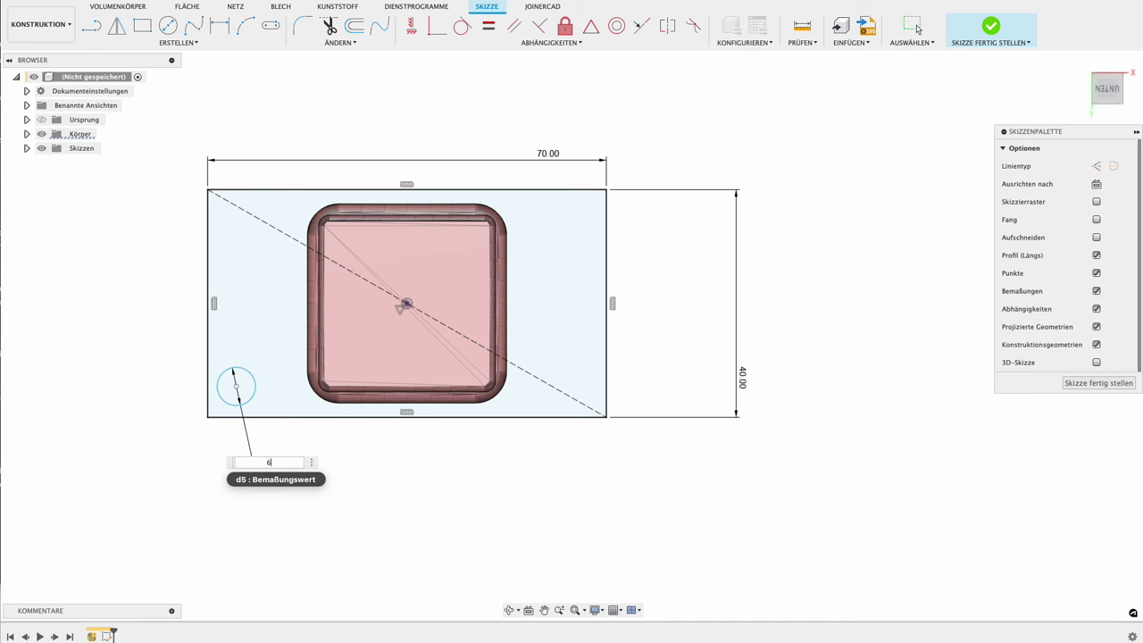
pyautogui.press('Return')
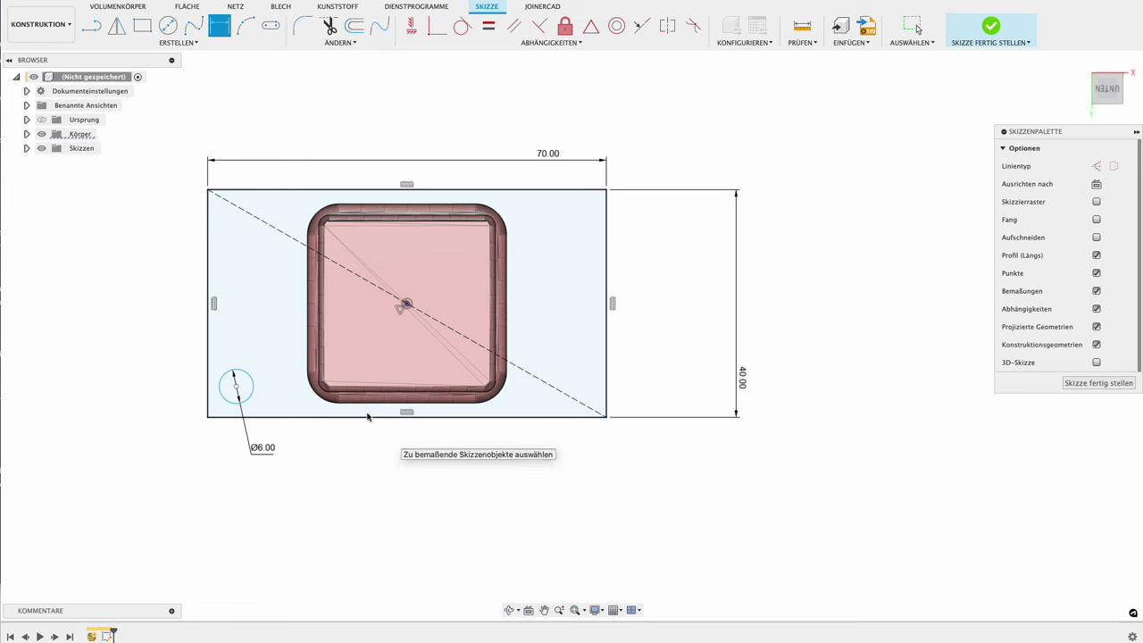
pyautogui.press('Escape')
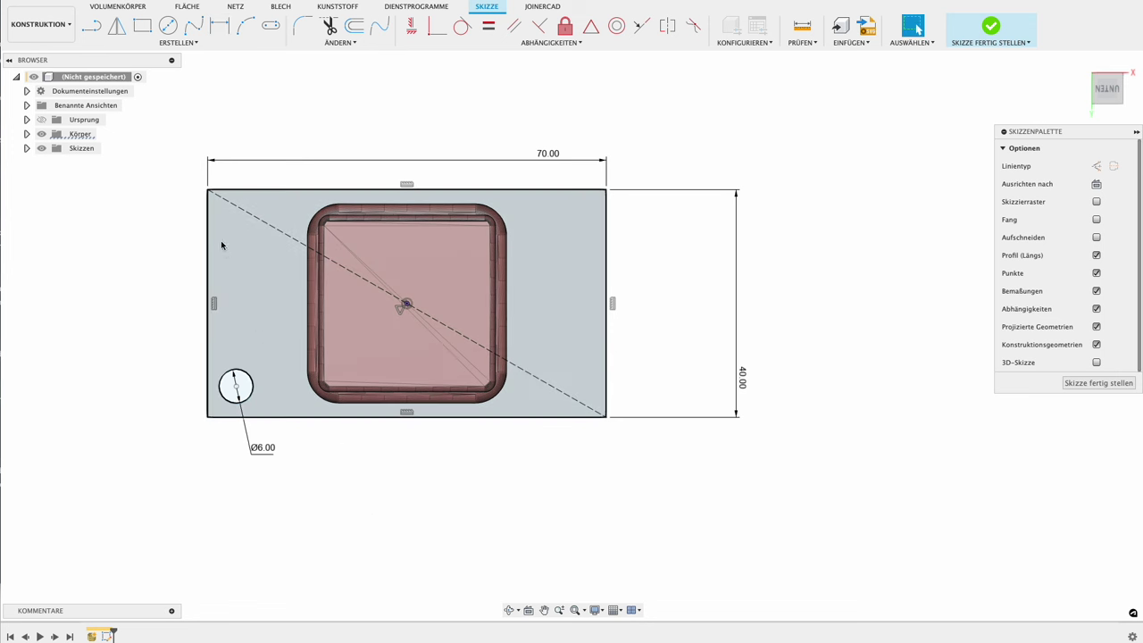
pyautogui.click(183, 44)
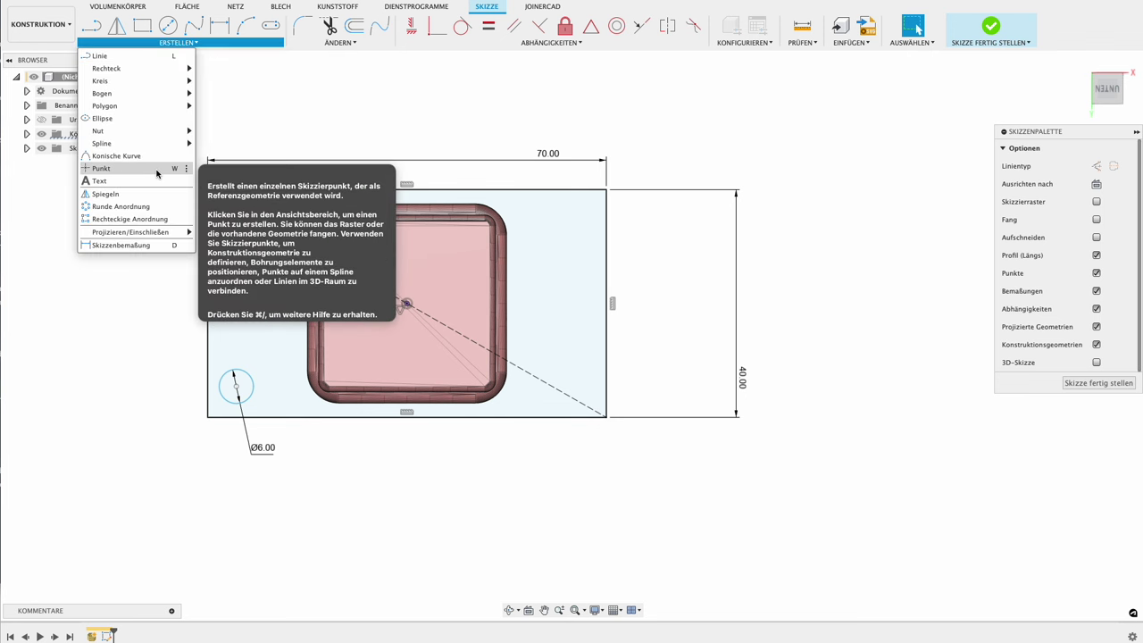
pyautogui.click(310, 86)
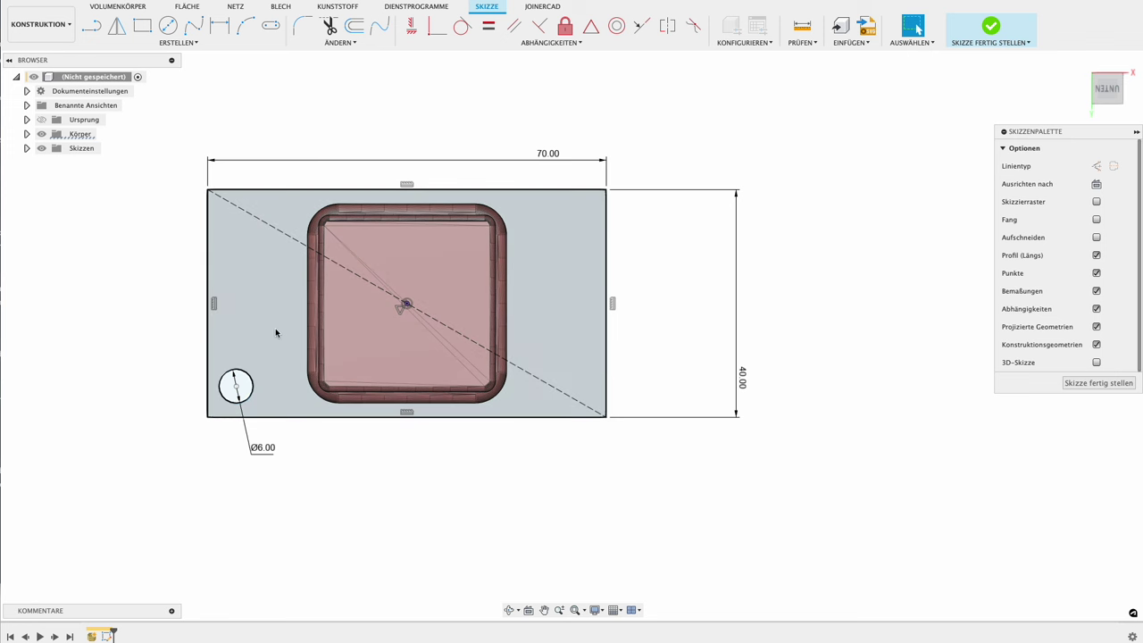
# Dimension the circle centre 6 mm from the left edge and 6 mm from the bottom edge
pyautogui.press('d')
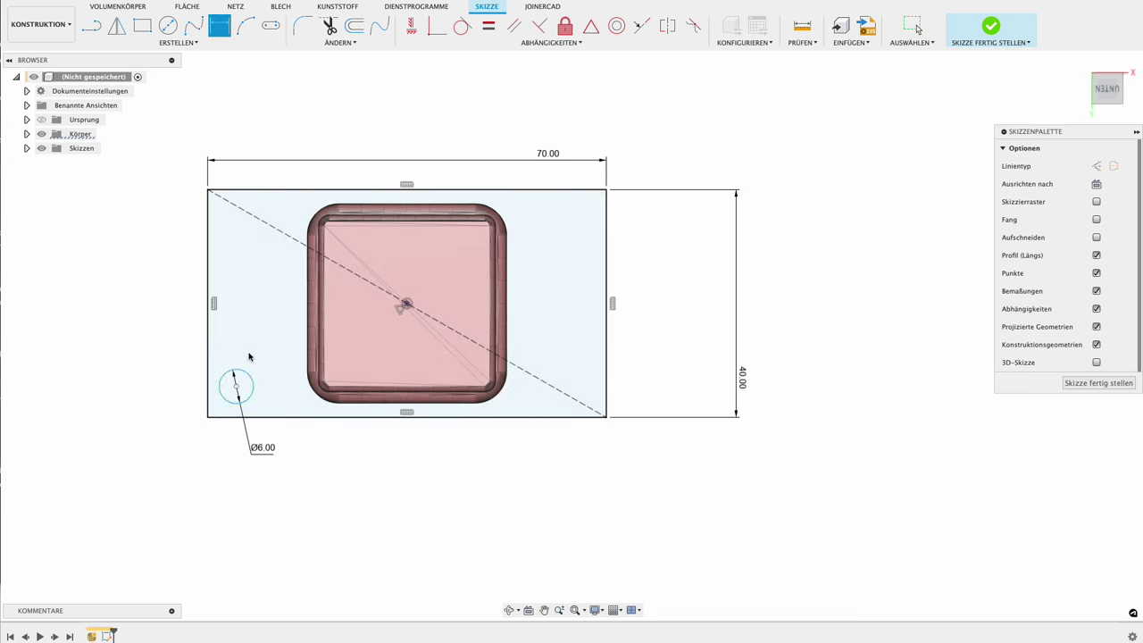
pyautogui.click(210, 382)
pyautogui.click(235, 386)
pyautogui.click(212, 500)
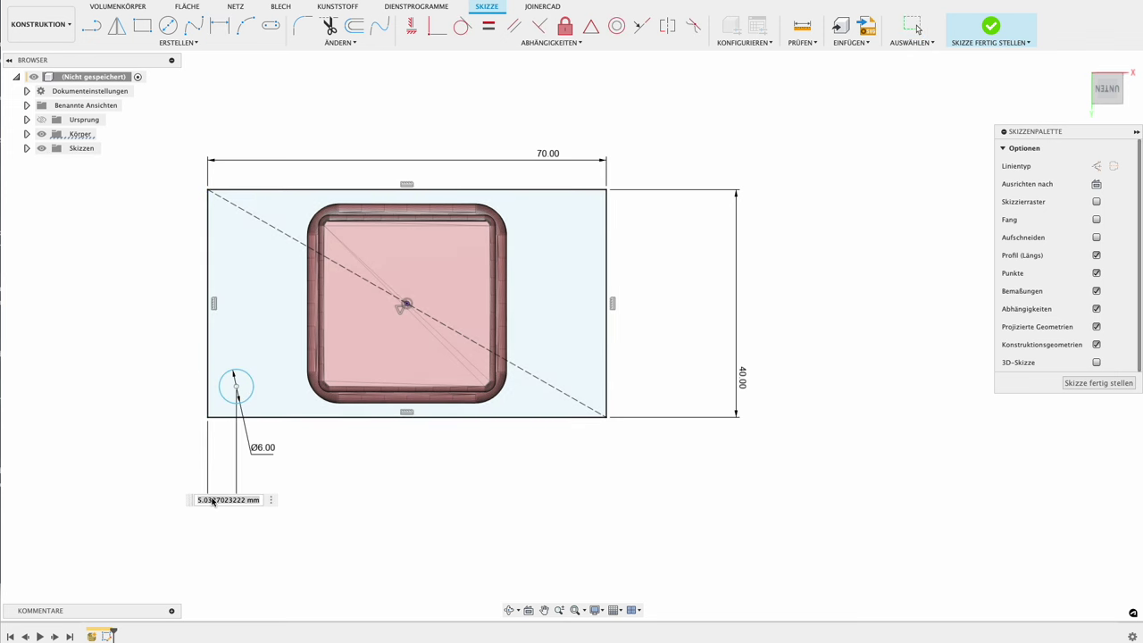
pyautogui.write('6')
pyautogui.press('Return')
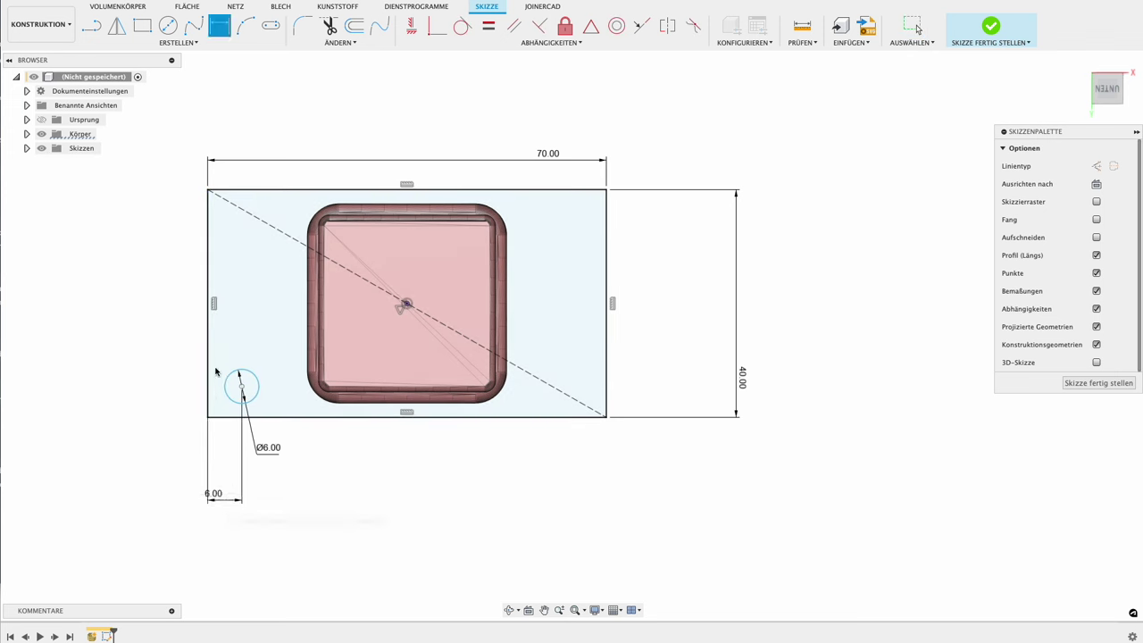
pyautogui.click(241, 386)
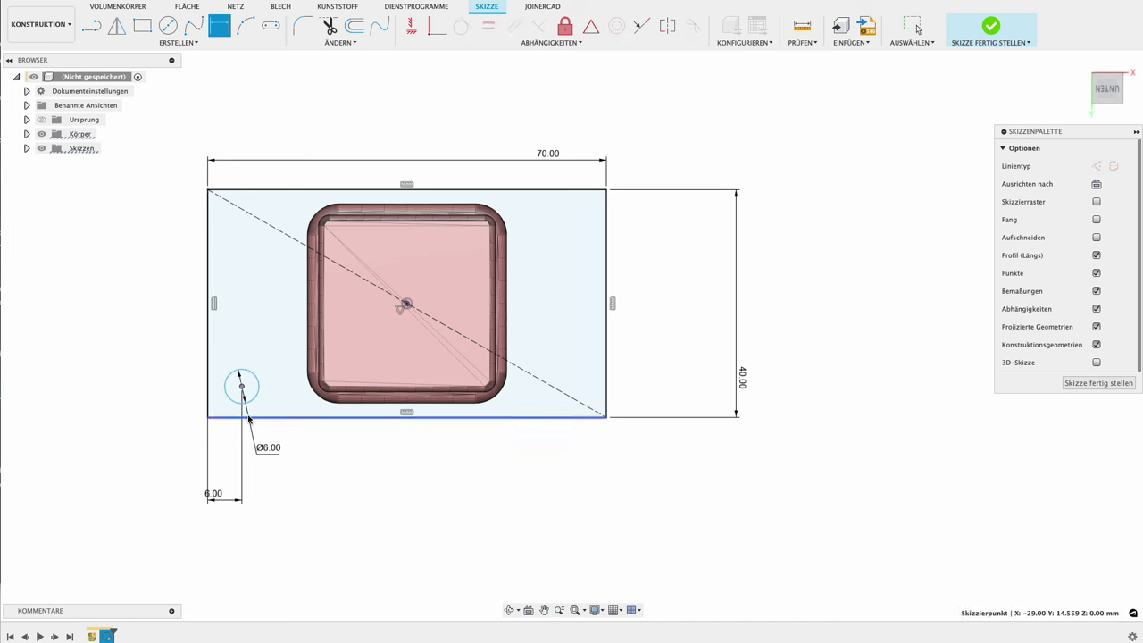
pyautogui.click(234, 416)
pyautogui.click(152, 418)
pyautogui.write('6')
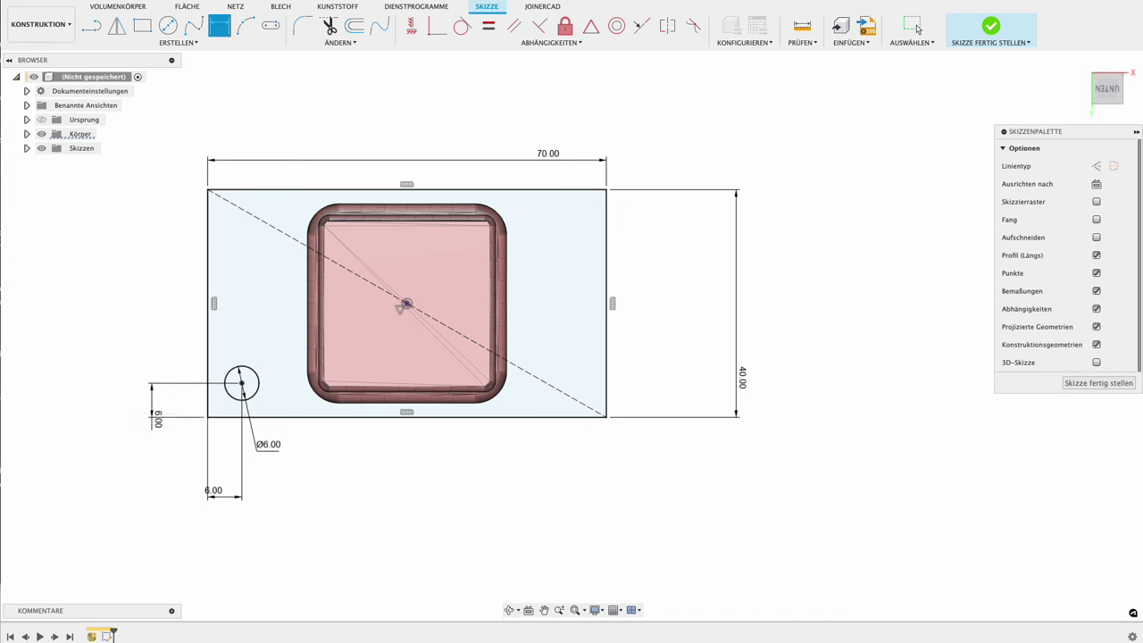
pyautogui.press('Return')
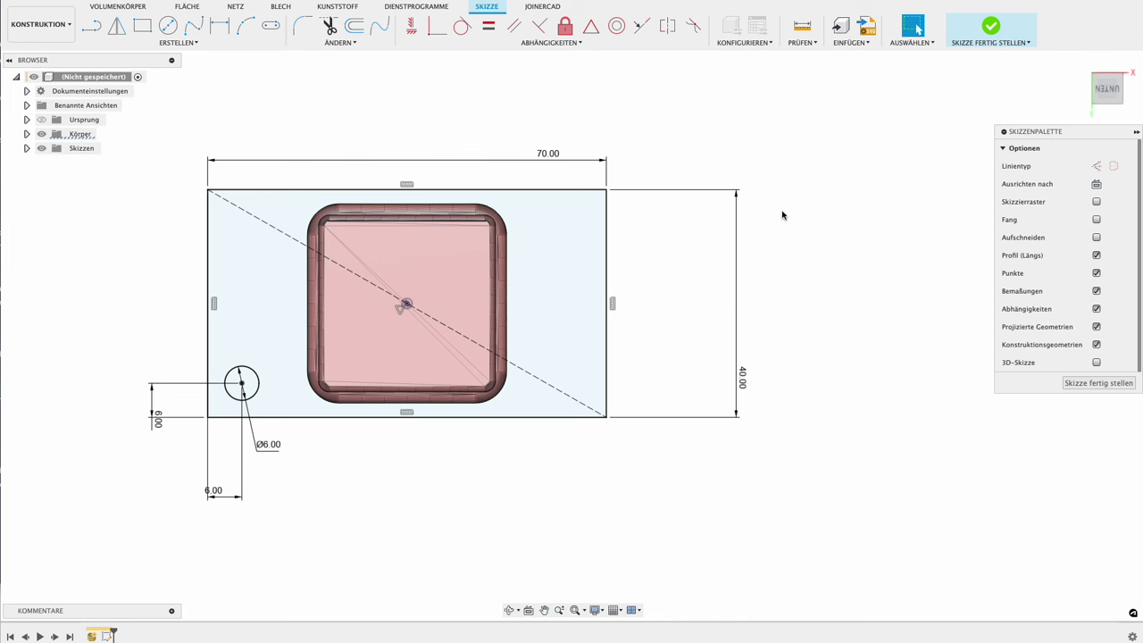
# Pattern the Ø6 mm circle 2 × 2 across the plate with Rechteckige Anordnung
pyautogui.click(145, 43)
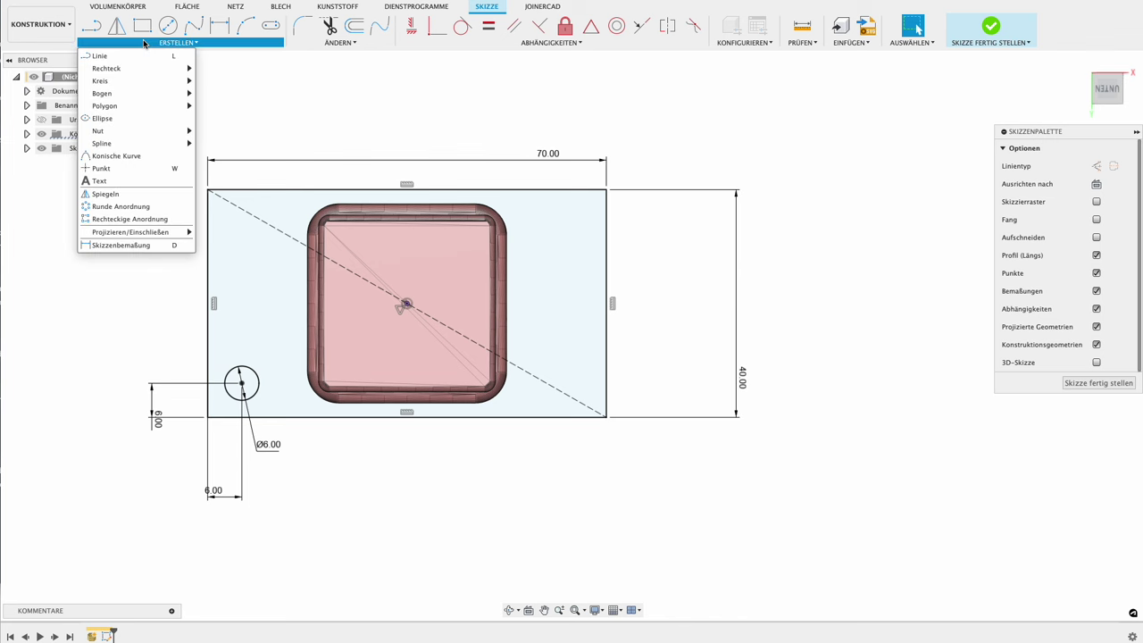
pyautogui.click(135, 219)
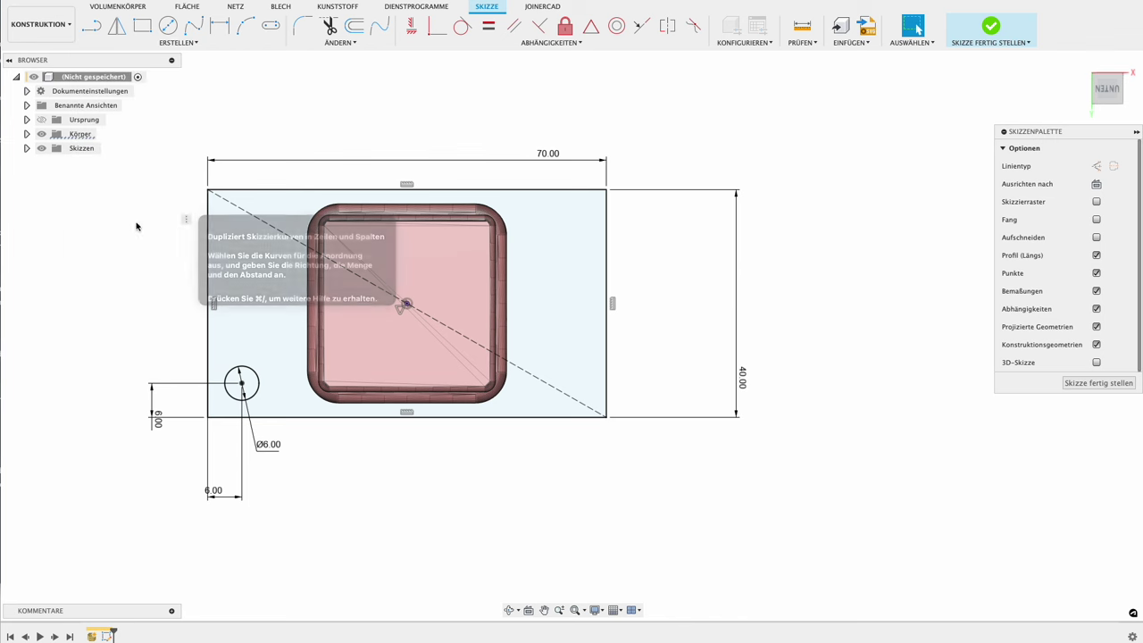
pyautogui.click(253, 376)
pyautogui.moveTo(241, 371)
pyautogui.mouseDown()
pyautogui.moveTo(262, 237)
pyautogui.moveTo(241, 205)
pyautogui.mouseUp()
pyautogui.moveTo(253, 383); pyautogui.dragTo(582, 382)
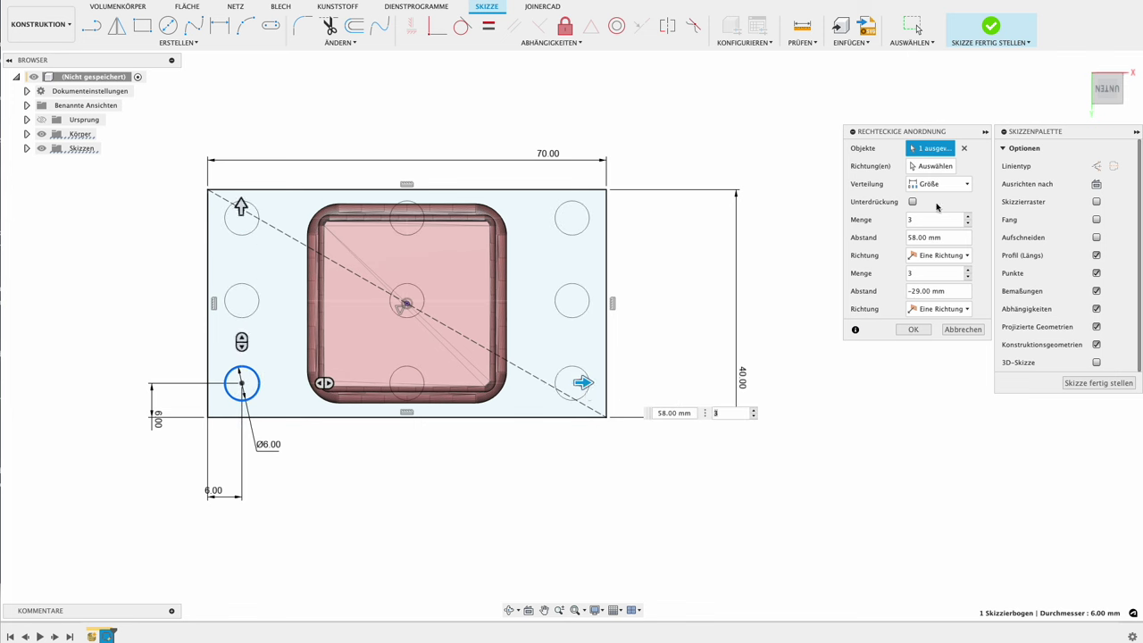
pyautogui.doubleClick(928, 219)
pyautogui.write('2')
pyautogui.doubleClick(920, 273)
pyautogui.write('2')
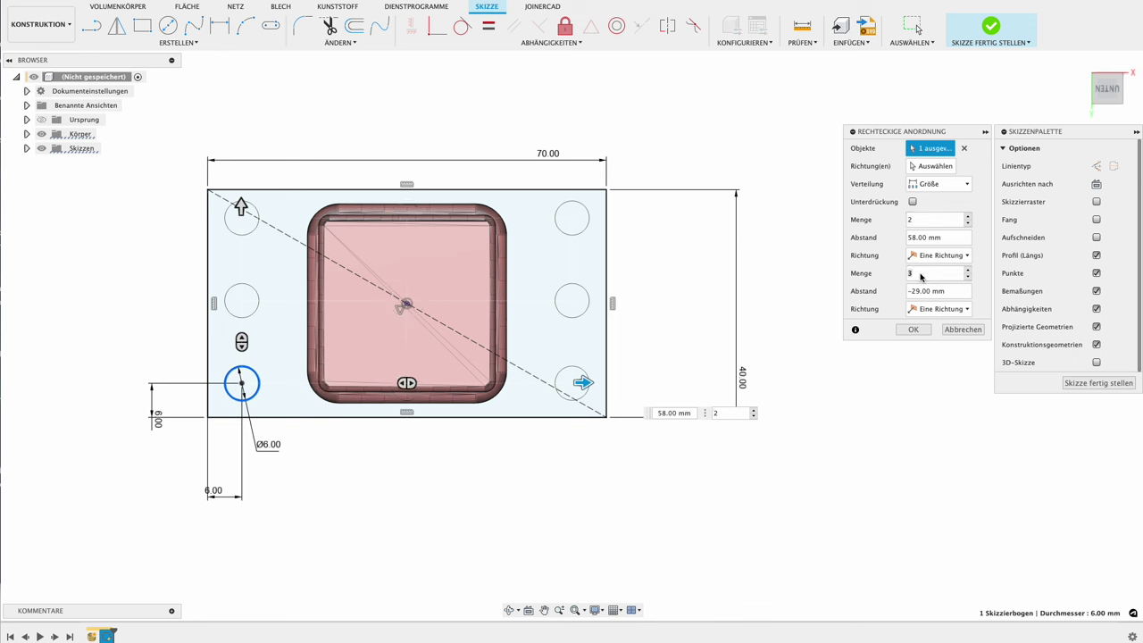
pyautogui.click(915, 331)
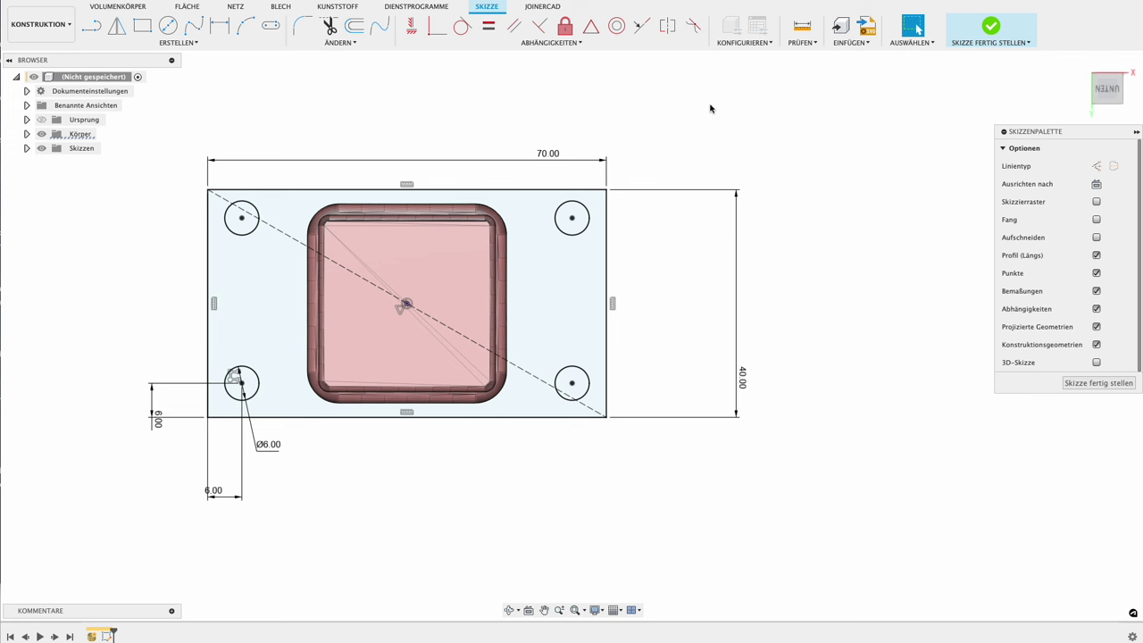
# Extrude the plate profile into a solid block with four corner holes, viewed from above
pyautogui.press('e')
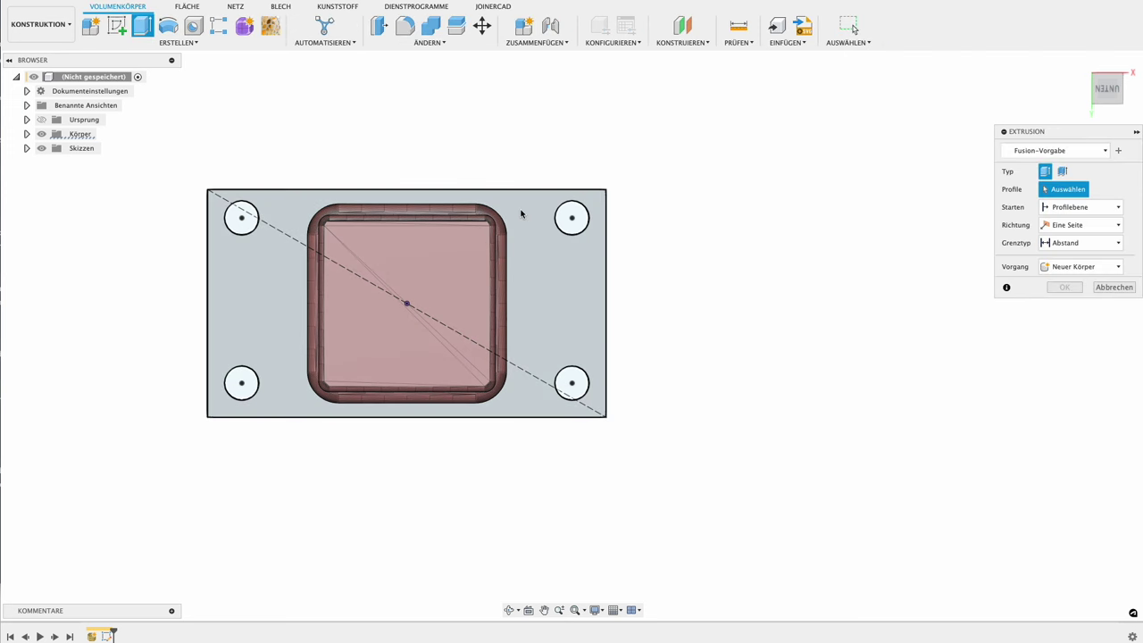
pyautogui.click(521, 214)
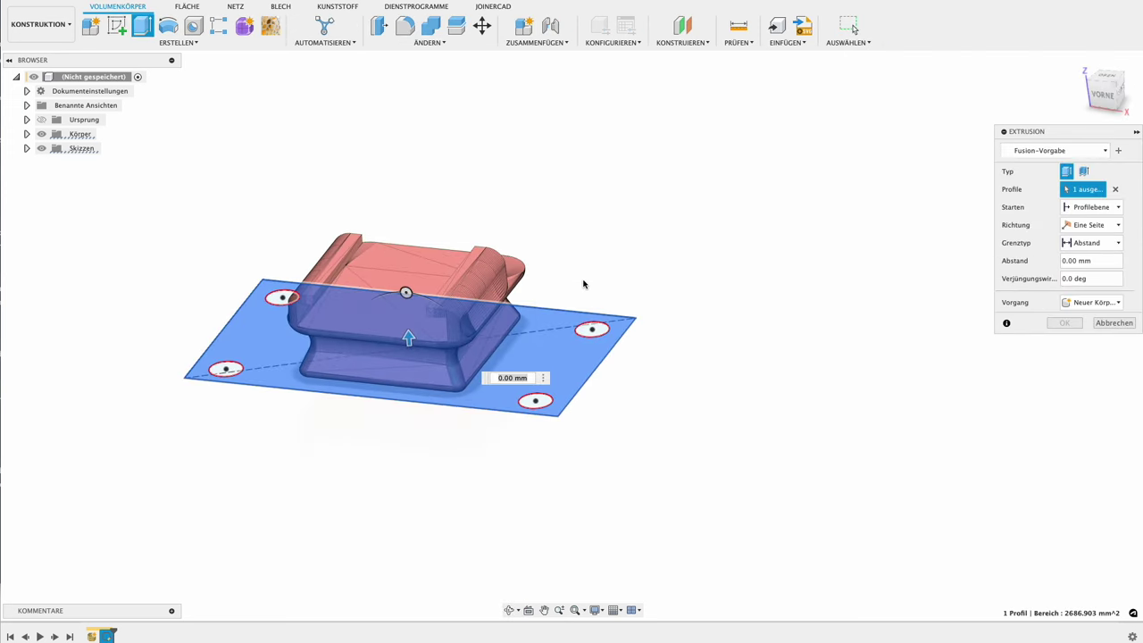
pyautogui.moveTo(583, 283)
pyautogui.press('Return')
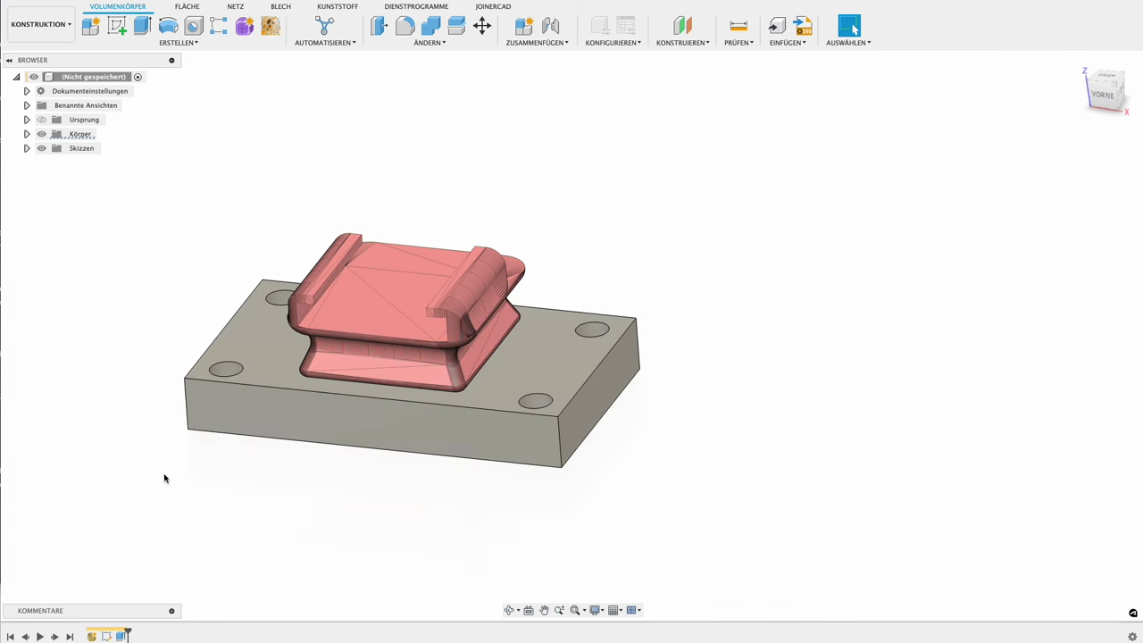
pyautogui.moveTo(279, 447)
pyautogui.keyDown('shift'); pyautogui.mouseDown(button='middle')
pyautogui.moveTo(306, 497)
pyautogui.moveTo(288, 530)
pyautogui.moveTo(400, 422)
pyautogui.mouseUp(button='middle'); pyautogui.keyUp('shift')
# Pick the plate's four vertical corner edges and round them with a 6 mm Abrunden fillet
pyautogui.press('f')
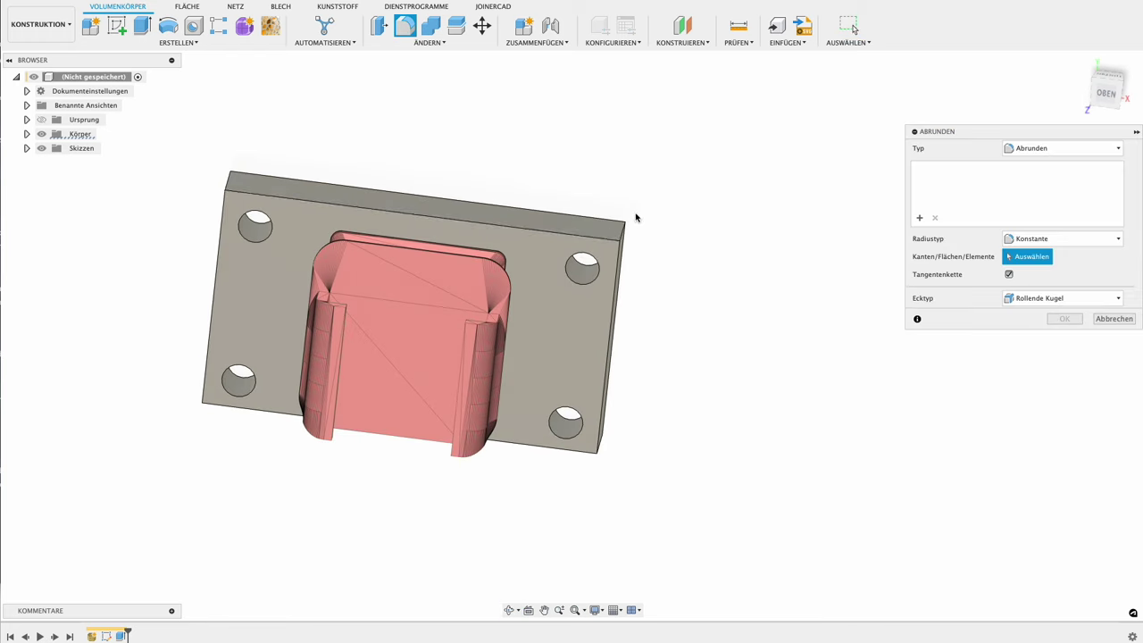
pyautogui.click(622, 234)
pyautogui.keyDown('shift'); pyautogui.moveTo(670, 331); pyautogui.dragTo(684, 276, button='middle'); pyautogui.keyUp('shift')
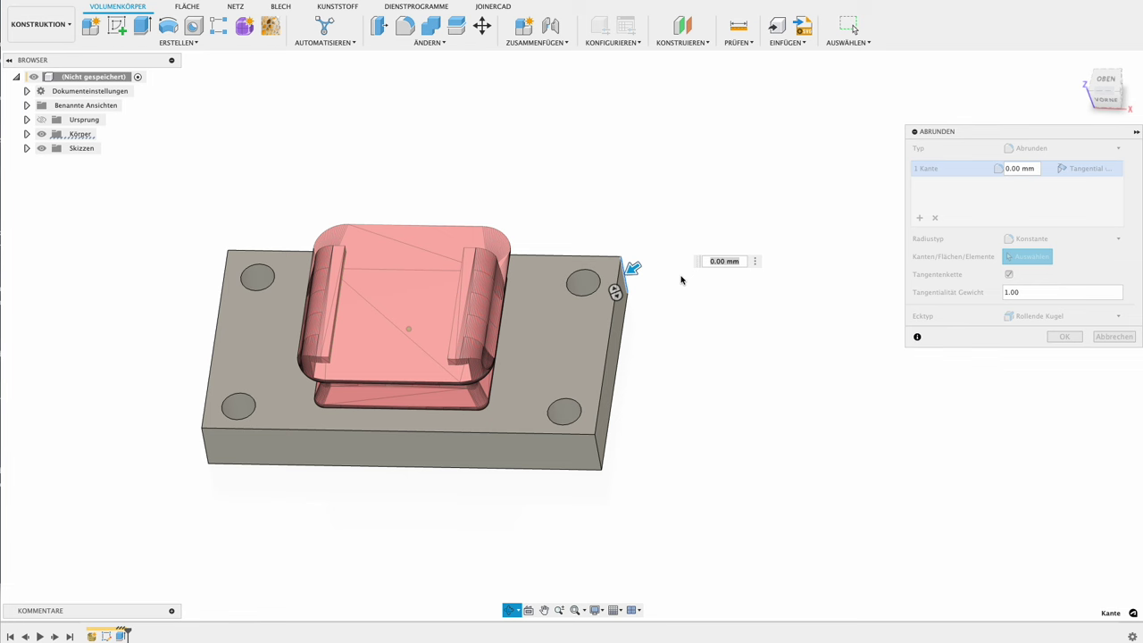
pyautogui.click(599, 458)
pyautogui.click(208, 449)
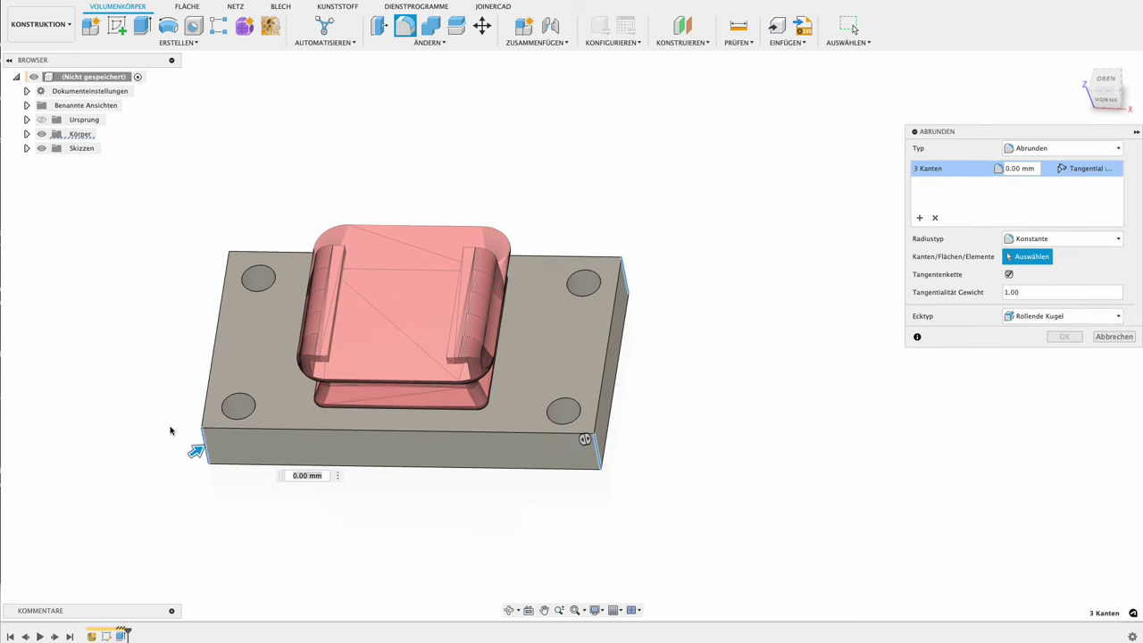
pyautogui.keyDown('shift'); pyautogui.moveTo(184, 433); pyautogui.dragTo(257, 399, button='middle'); pyautogui.keyUp('shift')
pyautogui.click(270, 247)
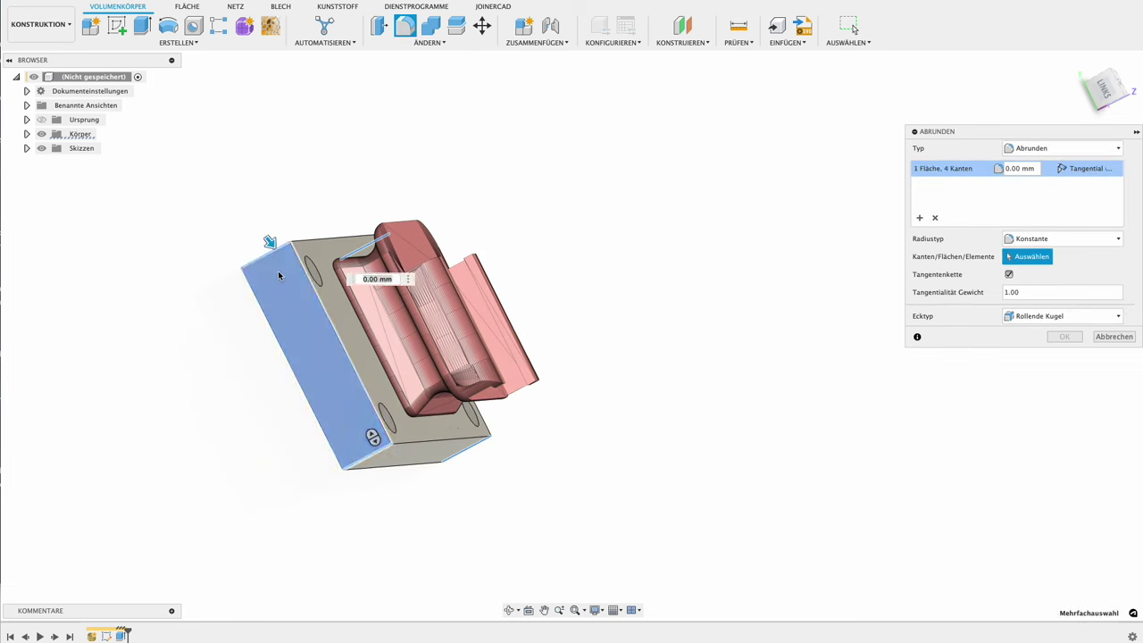
pyautogui.write('6')
pyautogui.moveTo(271, 247)
pyautogui.keyDown('shift'); pyautogui.mouseDown(button='middle')
pyautogui.moveTo(224, 363)
pyautogui.moveTo(209, 370)
pyautogui.mouseUp(button='middle'); pyautogui.keyUp('shift')
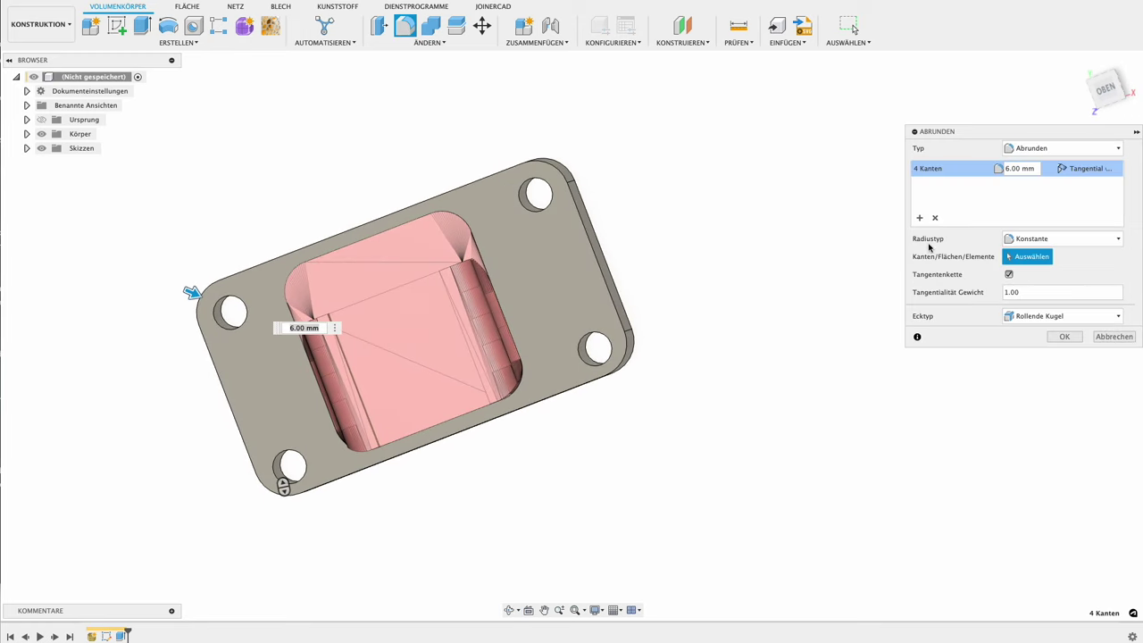
pyautogui.click(1064, 336)
pyautogui.moveTo(1033, 359)
pyautogui.keyDown('shift'); pyautogui.mouseDown(button='middle')
pyautogui.moveTo(785, 358)
pyautogui.moveTo(765, 393)
pyautogui.moveTo(788, 400)
pyautogui.moveTo(777, 428)
pyautogui.moveTo(739, 469)
pyautogui.moveTo(523, 464)
pyautogui.moveTo(579, 505)
pyautogui.moveTo(523, 551)
pyautogui.moveTo(402, 420)
pyautogui.moveTo(497, 423)
pyautogui.moveTo(459, 467)
pyautogui.moveTo(494, 455)
pyautogui.mouseUp(button='middle'); pyautogui.keyUp('shift')
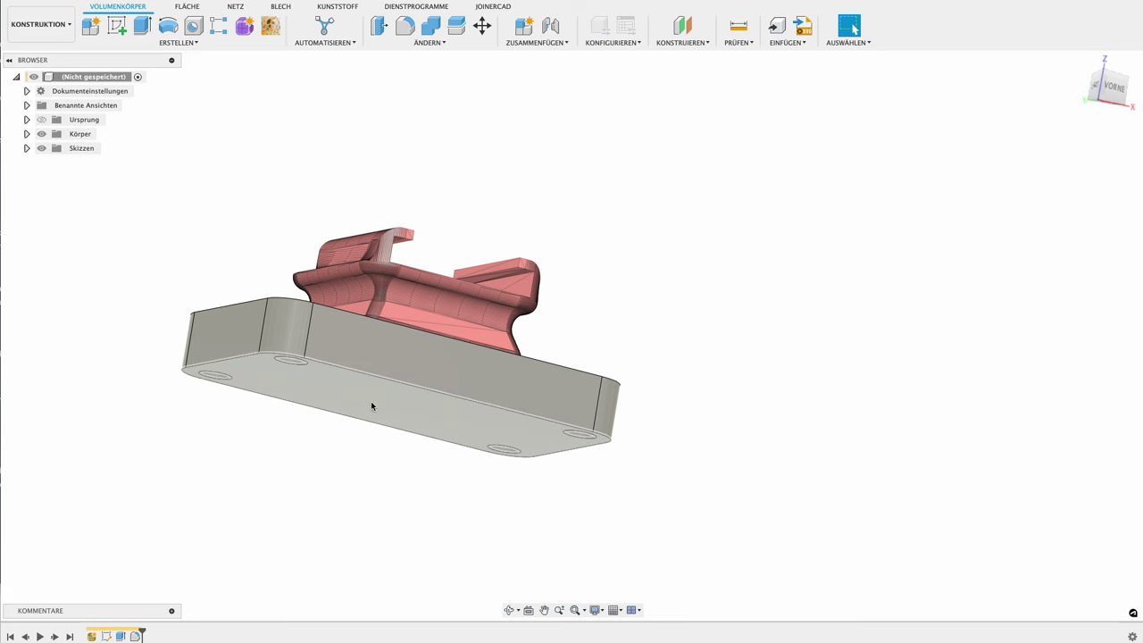
# Shell the plate, leaving its bottom face open to hollow it out
pyautogui.keyDown('shift'); pyautogui.moveTo(374, 405); pyautogui.dragTo(395, 166, button='middle'); pyautogui.keyUp('shift')
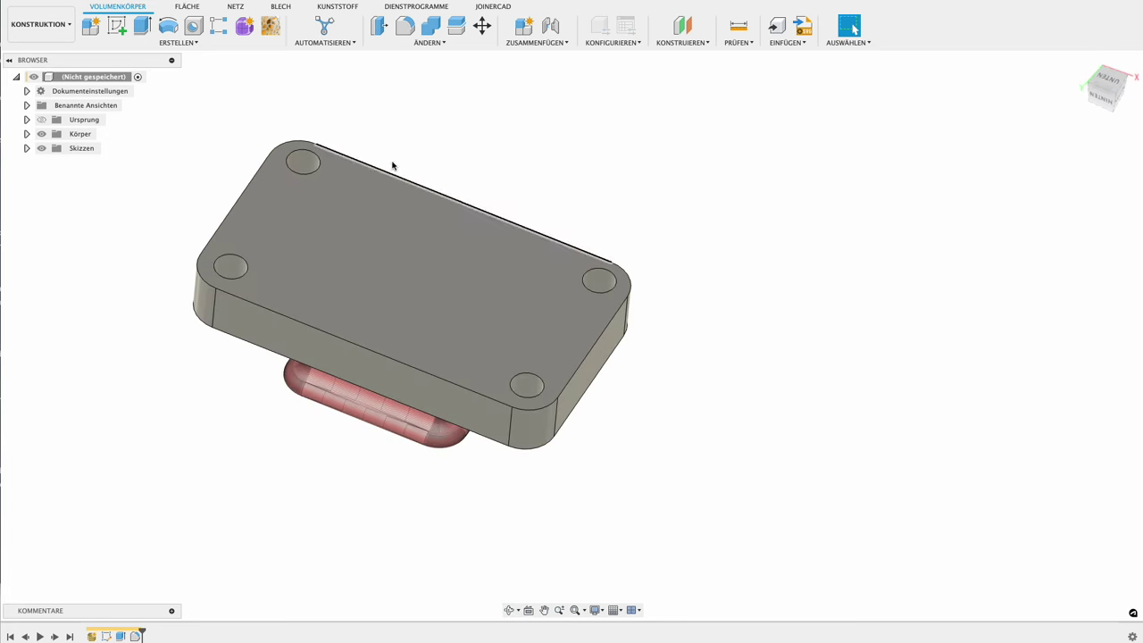
pyautogui.click(416, 37)
pyautogui.click(421, 101)
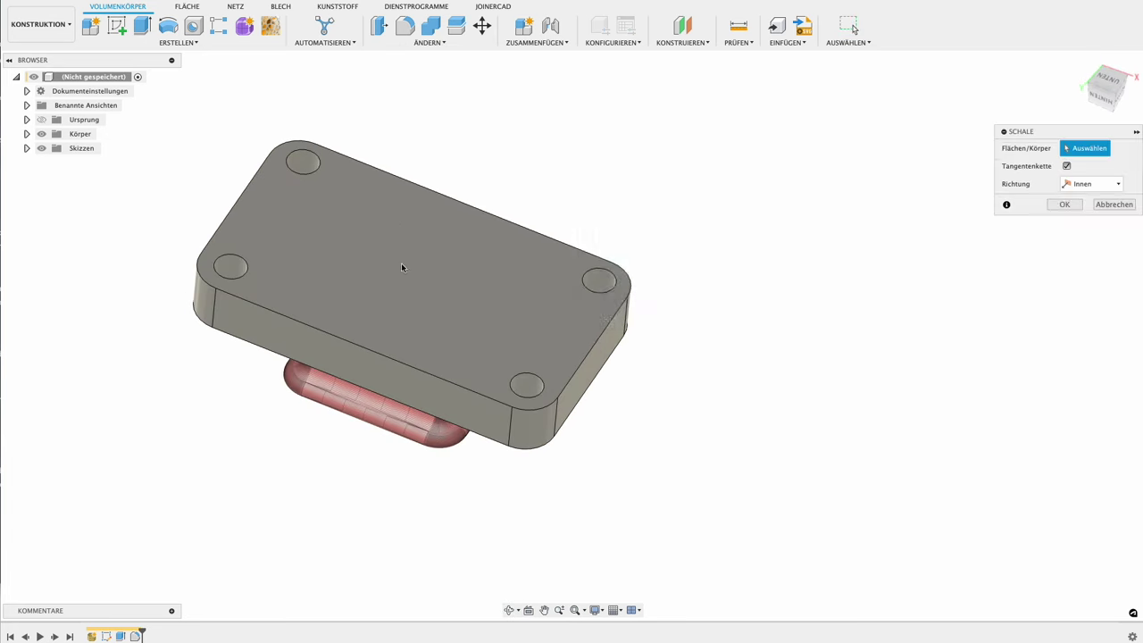
pyautogui.click(403, 296)
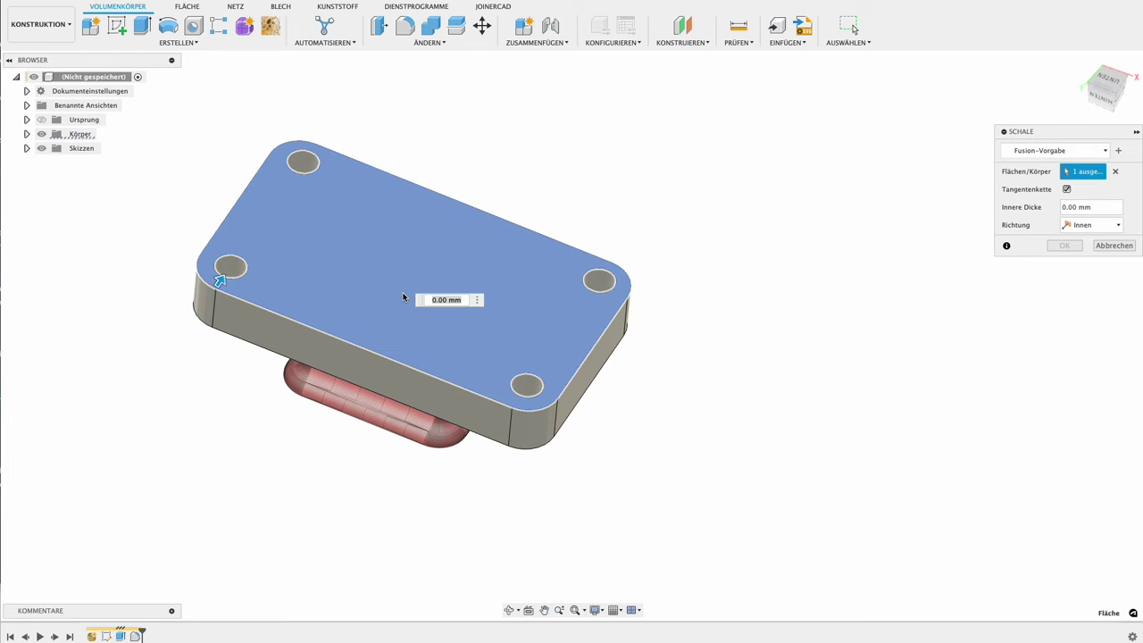
pyautogui.press('Return')
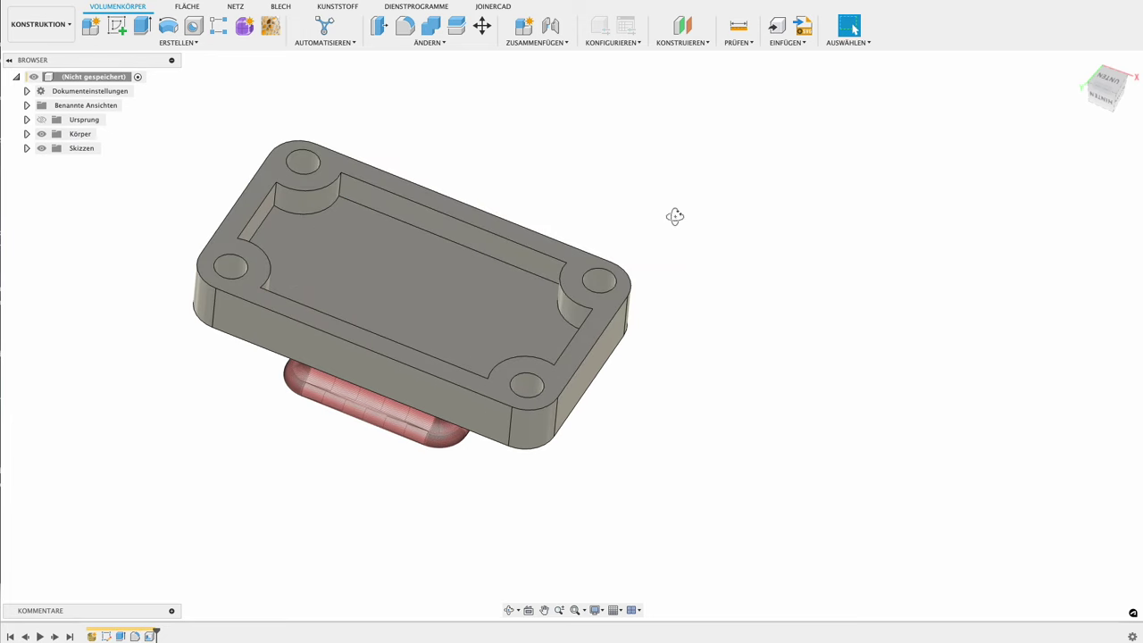
pyautogui.moveTo(673, 215)
pyautogui.keyDown('shift'); pyautogui.mouseDown(button='middle')
pyautogui.moveTo(732, 306)
pyautogui.moveTo(620, 305)
pyautogui.moveTo(676, 339)
pyautogui.moveTo(691, 375)
pyautogui.moveTo(668, 403)
pyautogui.moveTo(660, 339)
pyautogui.moveTo(658, 393)
pyautogui.moveTo(642, 386)
pyautogui.mouseUp(button='middle'); pyautogui.keyUp('shift')
# Fillet the plate's top outer edge chain to round the rim
pyautogui.press('f')
pyautogui.click(601, 368)
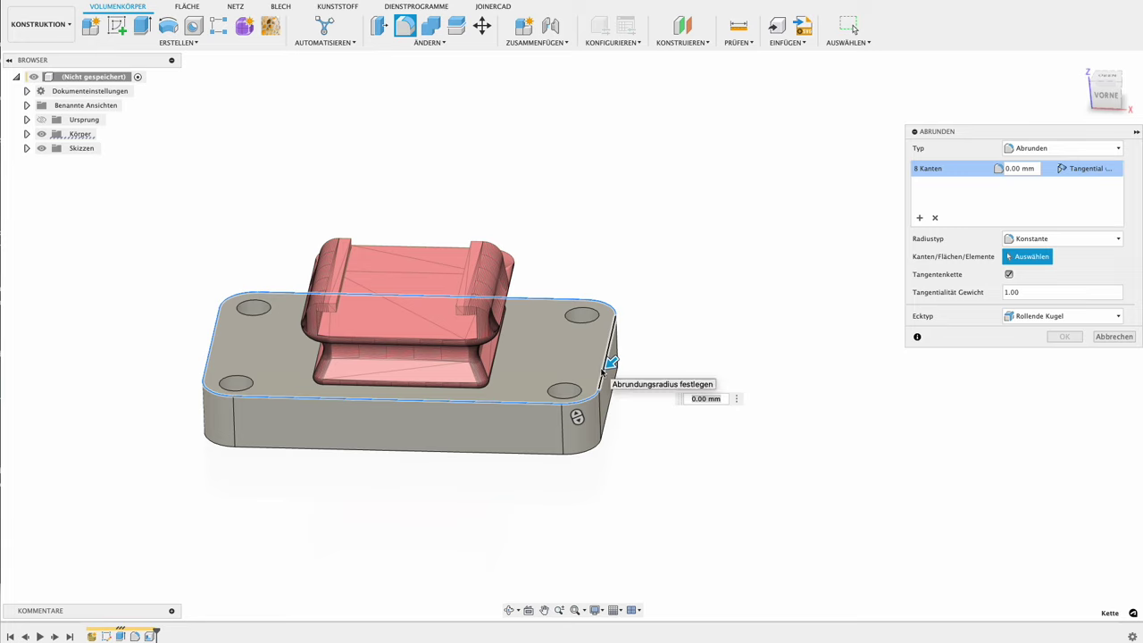
pyautogui.press('Return')
pyautogui.moveTo(771, 285)
pyautogui.keyDown('shift'); pyautogui.mouseDown(button='middle')
pyautogui.moveTo(776, 354)
pyautogui.moveTo(816, 268)
pyautogui.moveTo(867, 283)
pyautogui.moveTo(884, 331)
pyautogui.moveTo(870, 350)
pyautogui.moveTo(842, 324)
pyautogui.moveTo(849, 301)
pyautogui.moveTo(817, 302)
pyautogui.mouseUp(button='middle'); pyautogui.keyUp('shift')
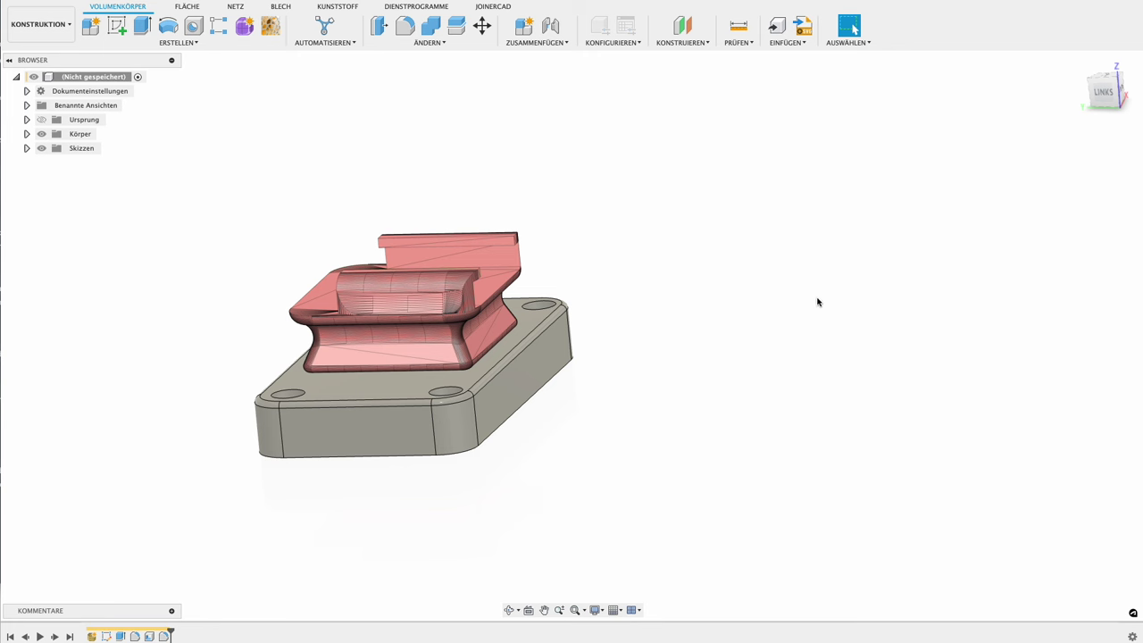
pyautogui.click(1103, 92)
pyautogui.scroll(5, 423, 324)
pyautogui.scroll(3, 423, 324)
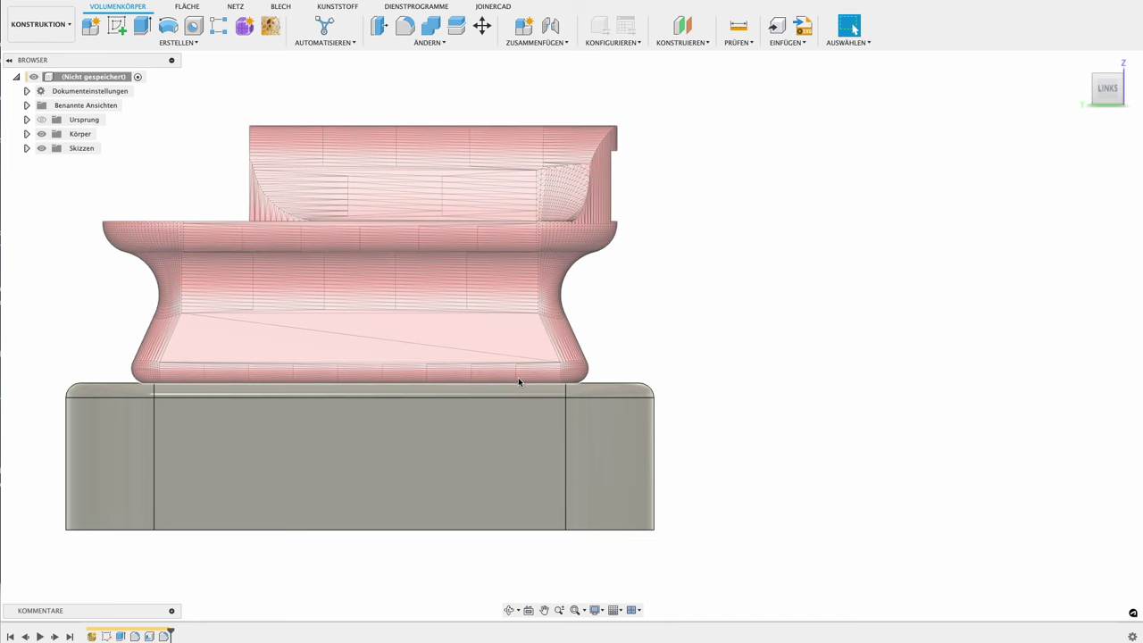
pyautogui.click(518, 376)
pyautogui.rightClick(523, 399)
pyautogui.click(768, 309)
# Create an offset plane 1.50 mm above the base plate's top face
pyautogui.click(233, 7)
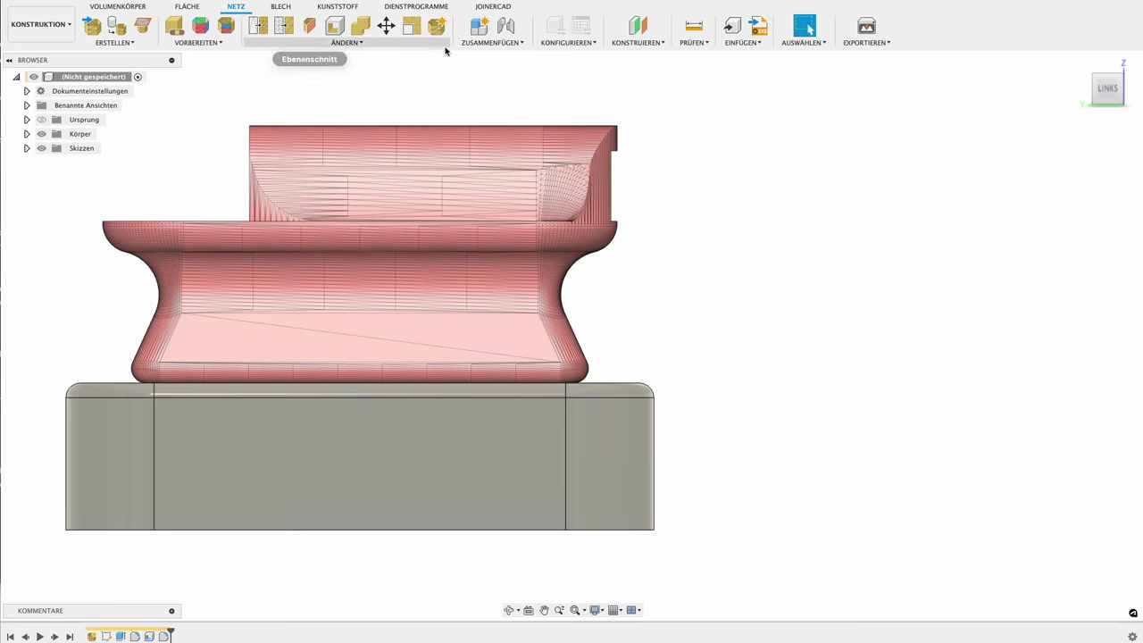
pyautogui.click(637, 24)
pyautogui.keyDown('shift'); pyautogui.moveTo(673, 218); pyautogui.dragTo(674, 263, button='middle'); pyautogui.keyUp('shift')
pyautogui.click(675, 286)
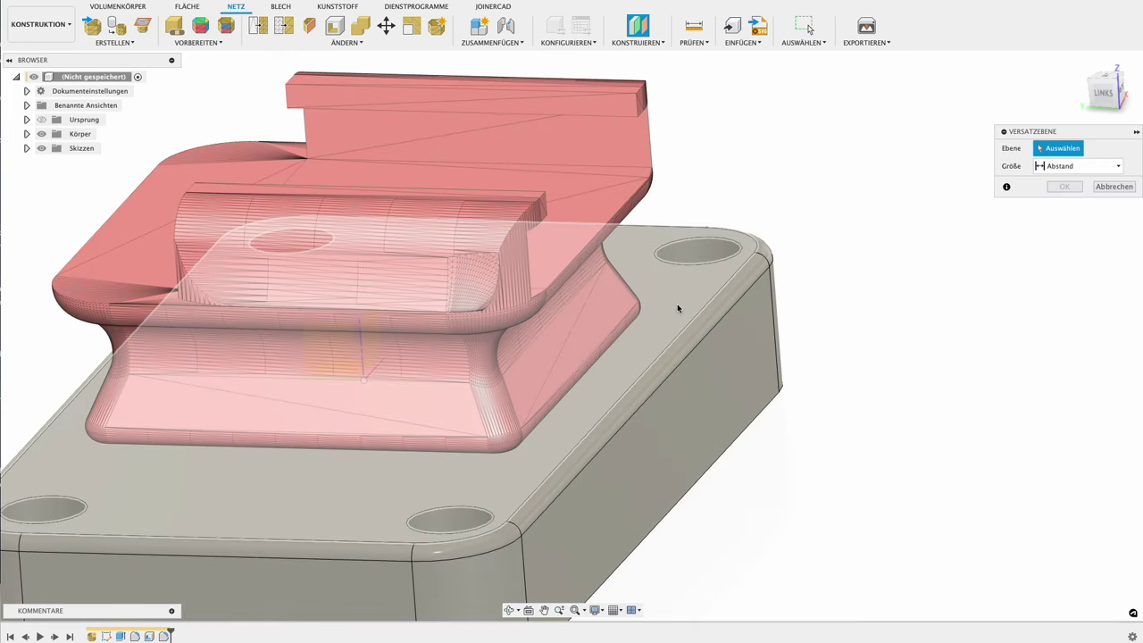
pyautogui.click(1105, 86)
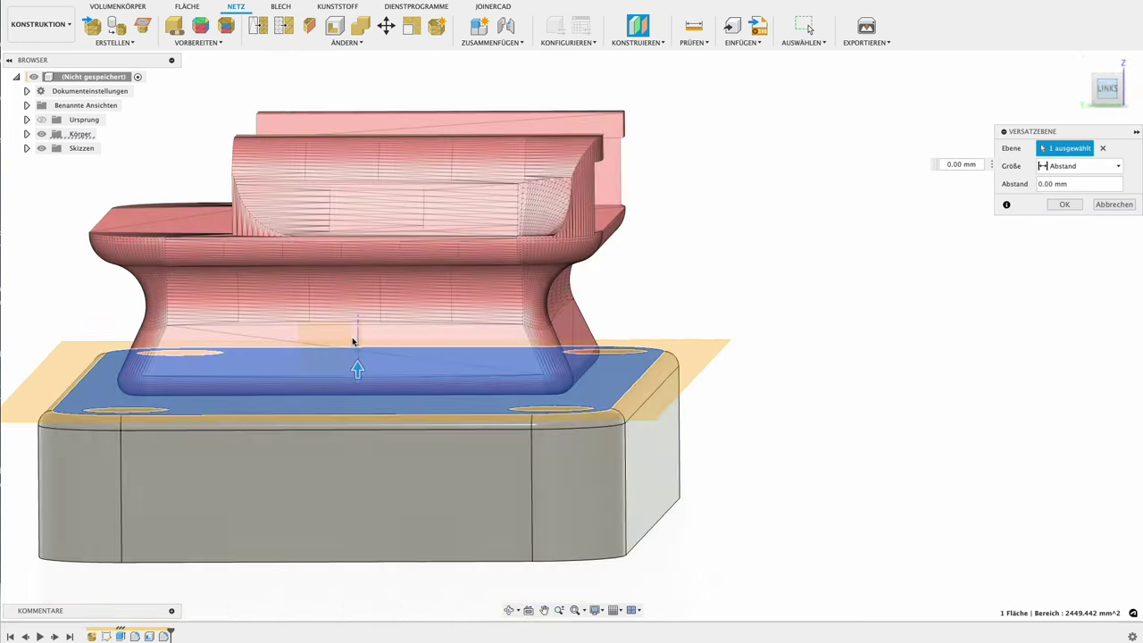
pyautogui.scroll(5, 335, 348)
pyautogui.scroll(3, 408, 407)
pyautogui.moveTo(395, 411); pyautogui.dragTo(406, 359)
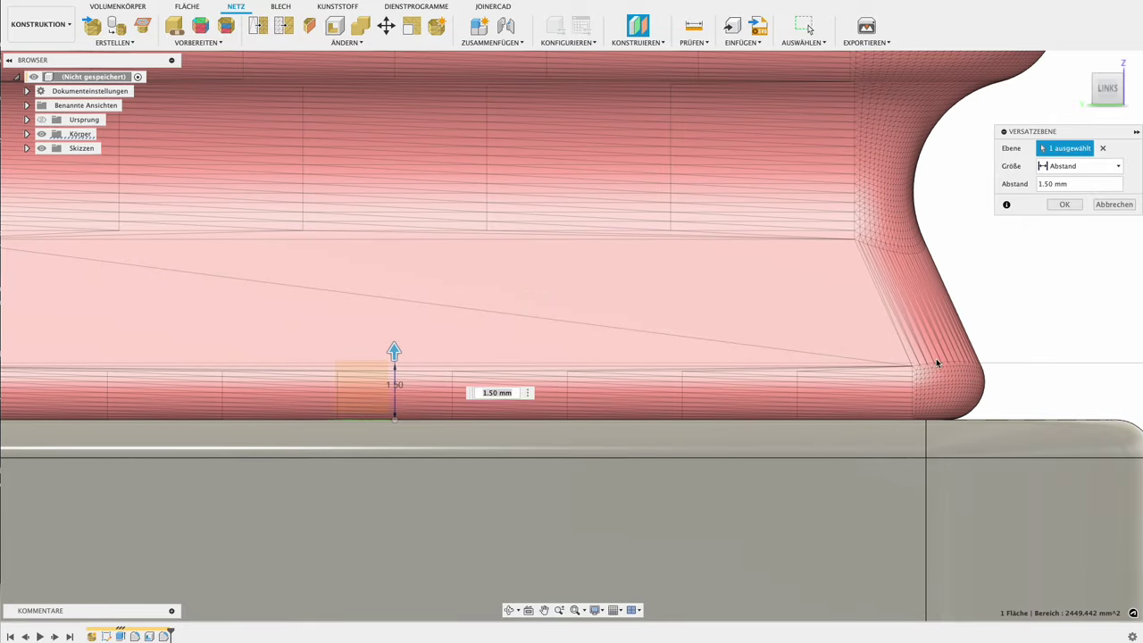
pyautogui.click(1064, 204)
pyautogui.scroll(-5, 1057, 228)
pyautogui.scroll(-3, 1057, 233)
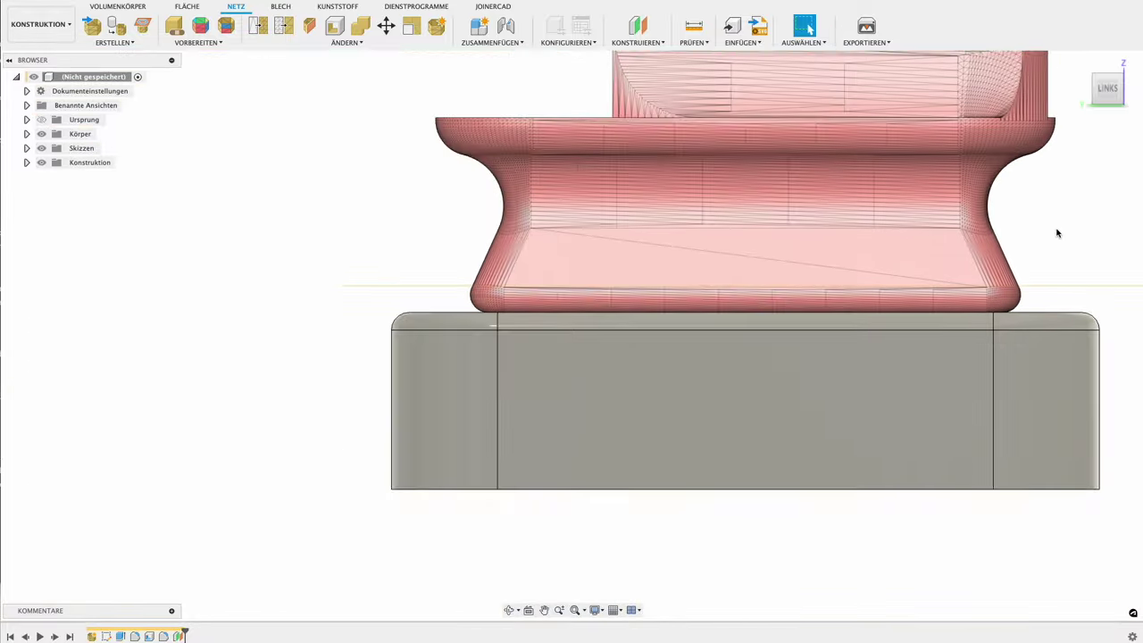
pyautogui.moveTo(1056, 233); pyautogui.dragTo(659, 210, button='middle')
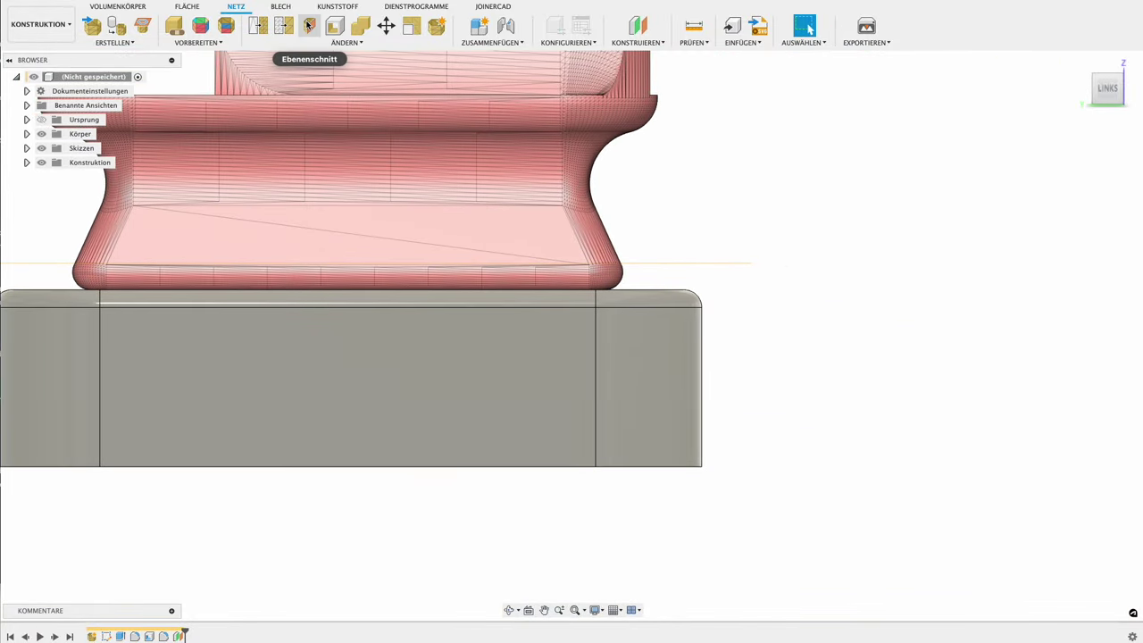
# Plane-cut the STL holder mesh at the offset plane with a uniform fill type
pyautogui.click(308, 26)
pyautogui.click(433, 119)
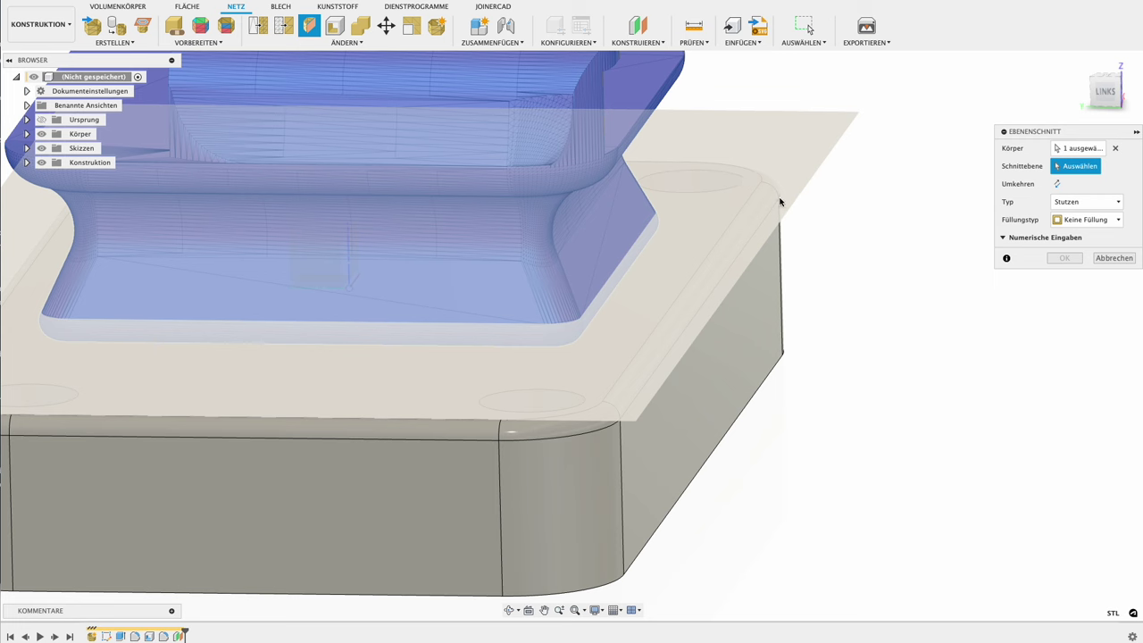
pyautogui.click(776, 193)
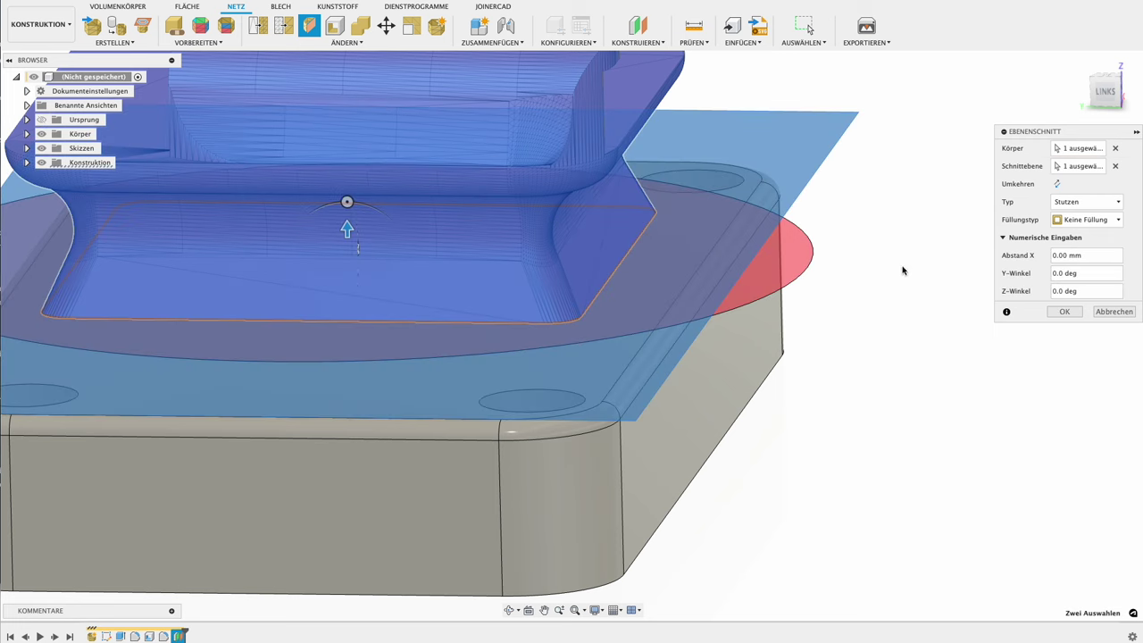
pyautogui.click(1091, 222)
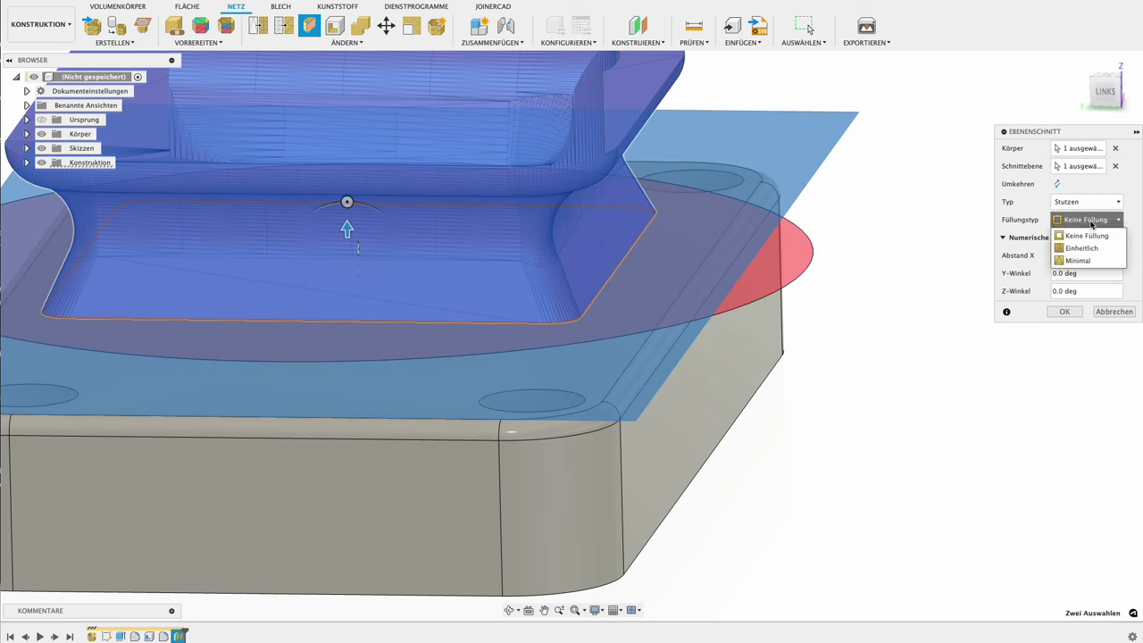
pyautogui.click(1084, 248)
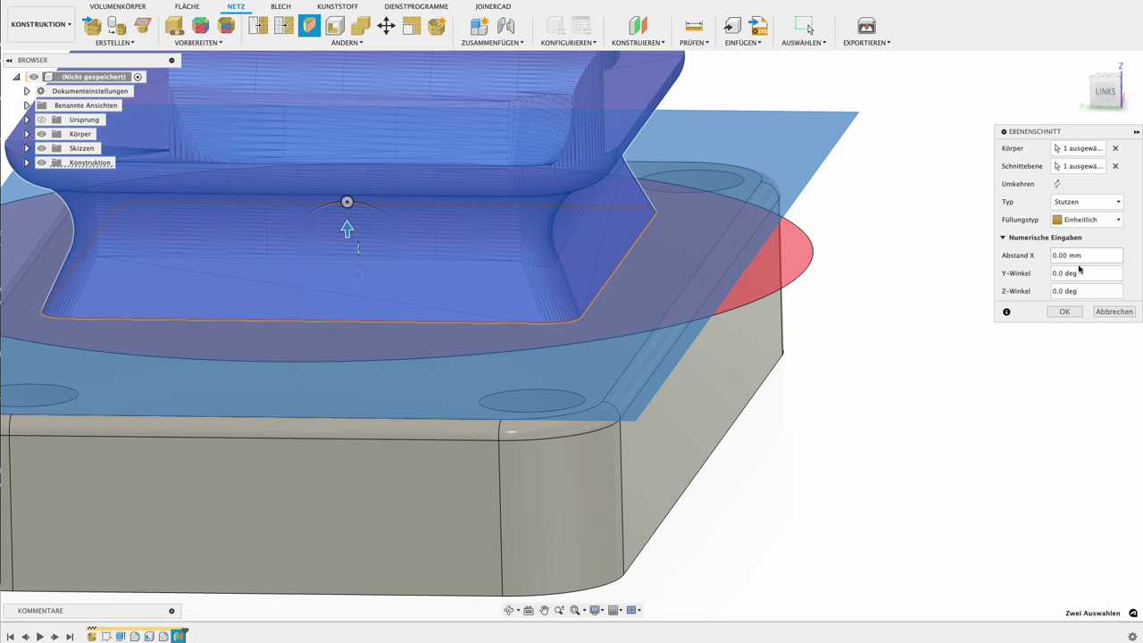
pyautogui.click(1062, 312)
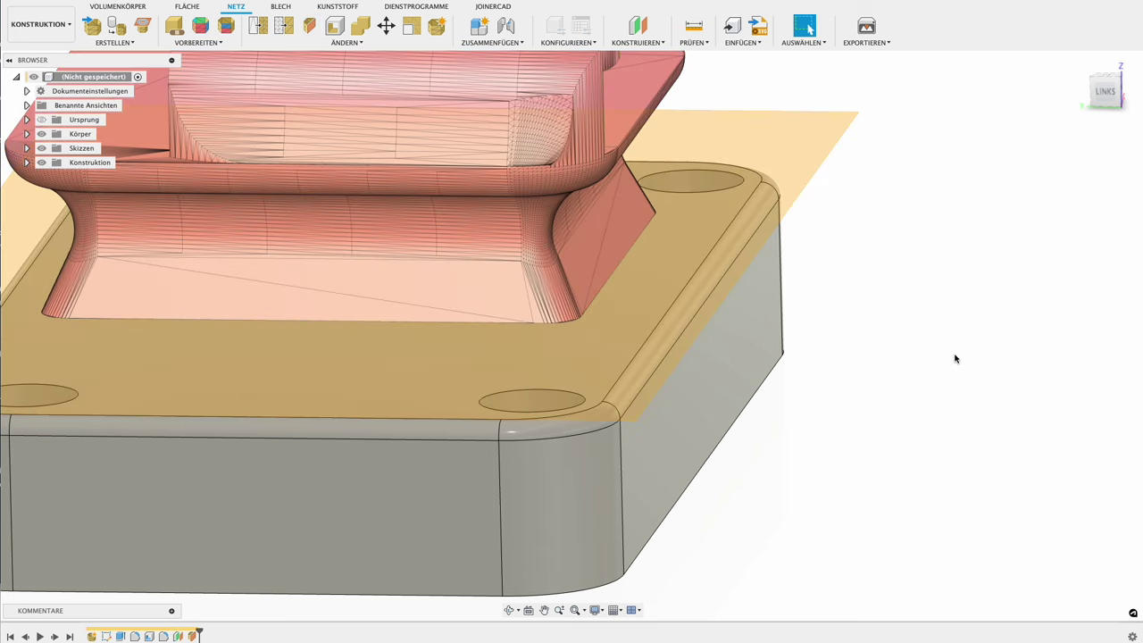
pyautogui.keyDown('shift'); pyautogui.moveTo(954, 358); pyautogui.dragTo(762, 312, button='middle'); pyautogui.keyUp('shift')
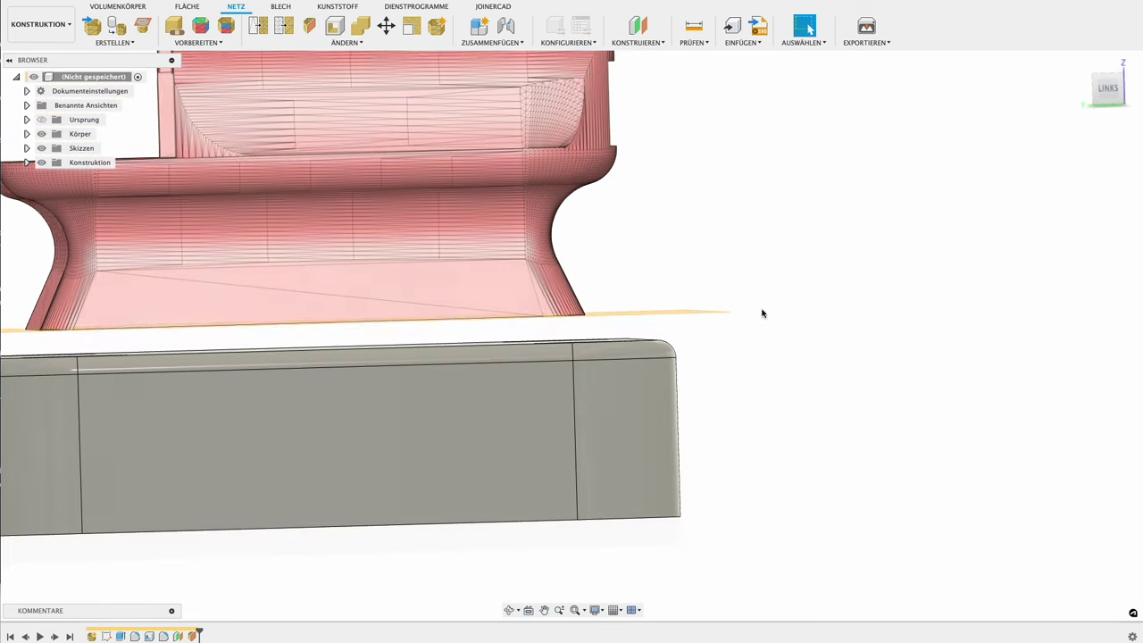
# Hide the base plate body Körper2 and view the trimmed holder mesh from below
pyautogui.click(27, 134)
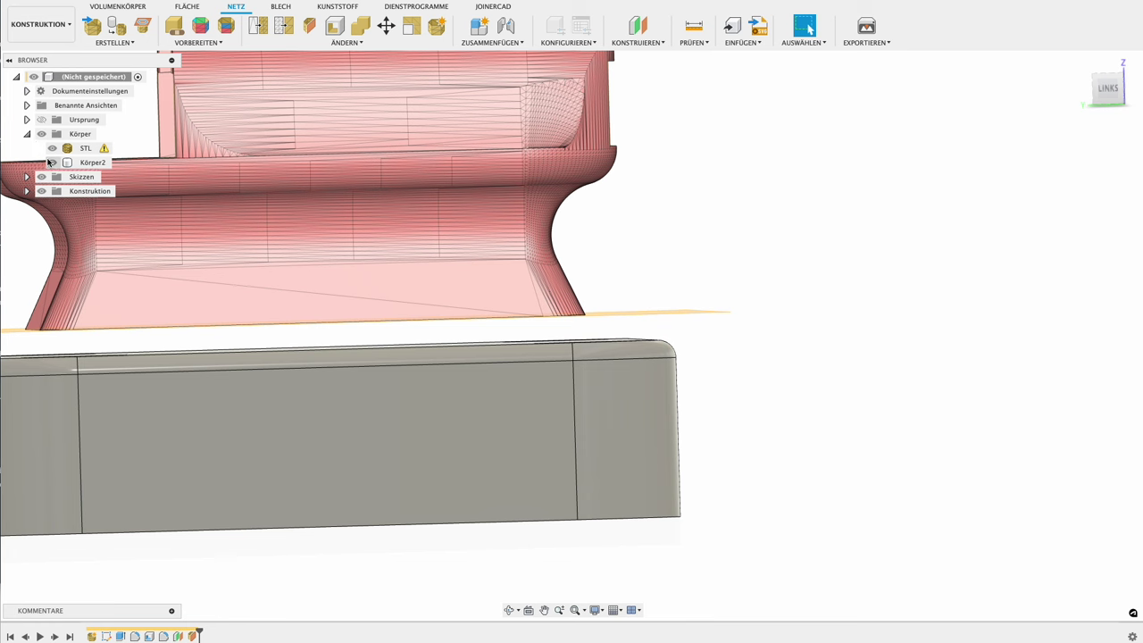
pyautogui.click(52, 163)
pyautogui.click(85, 148)
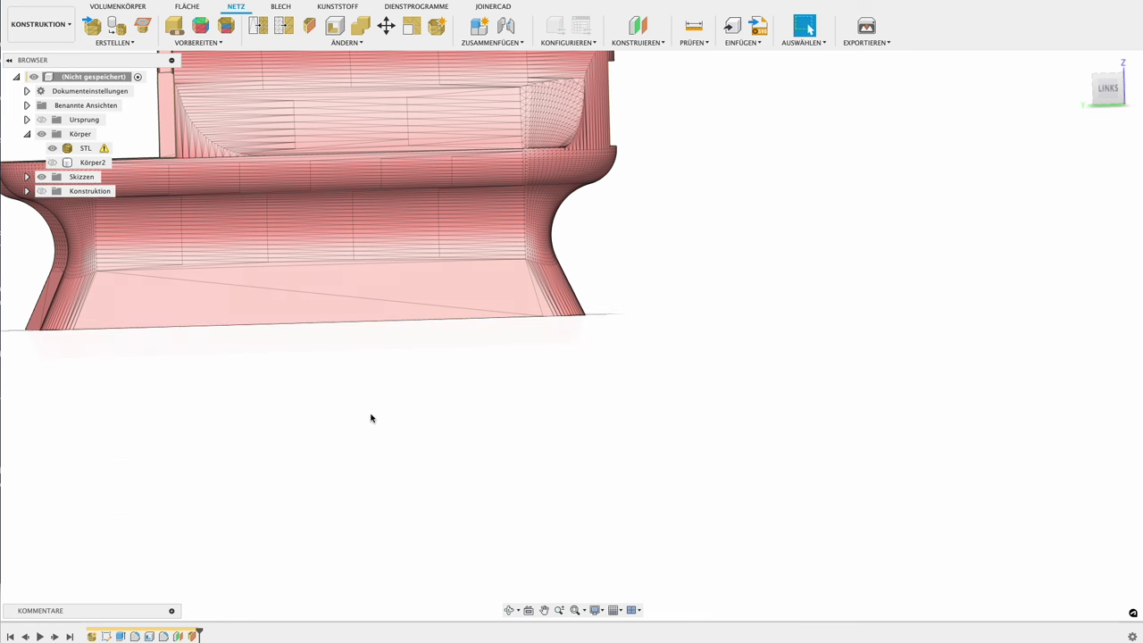
pyautogui.keyDown('shift'); pyautogui.moveTo(369, 416); pyautogui.dragTo(372, 334, button='middle'); pyautogui.keyUp('shift')
pyautogui.scroll(-3, 607, 389)
pyautogui.scroll(-2, 607, 388)
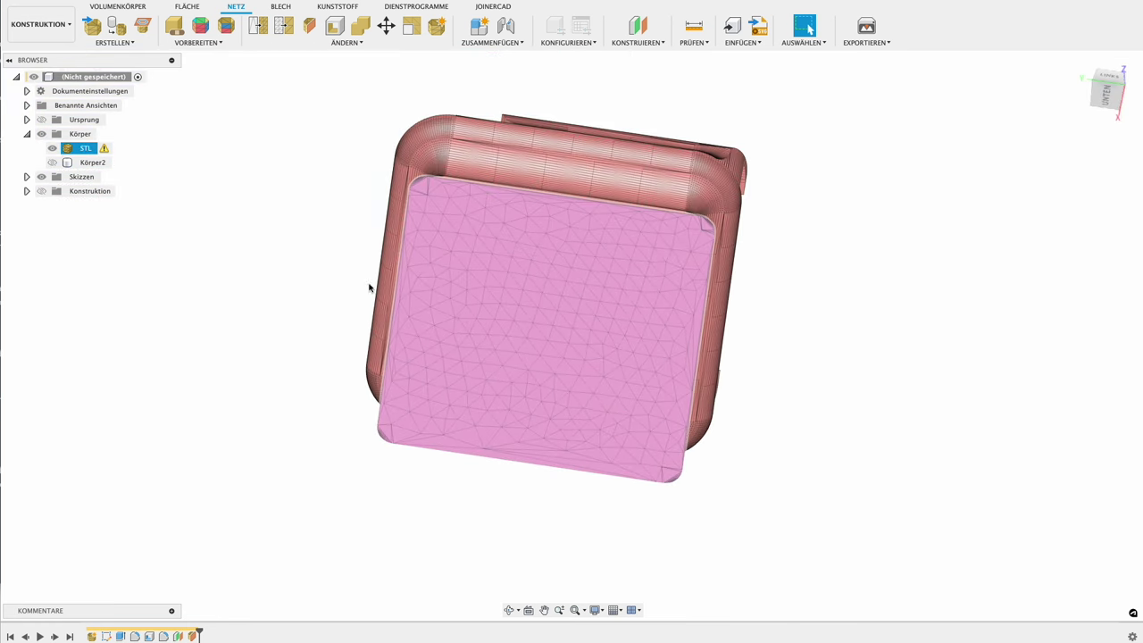
pyautogui.click(215, 213)
pyautogui.moveTo(227, 178)
pyautogui.keyDown('shift'); pyautogui.mouseDown(button='middle')
pyautogui.moveTo(214, 256)
pyautogui.moveTo(254, 286)
pyautogui.mouseUp(button='middle'); pyautogui.keyUp('shift')
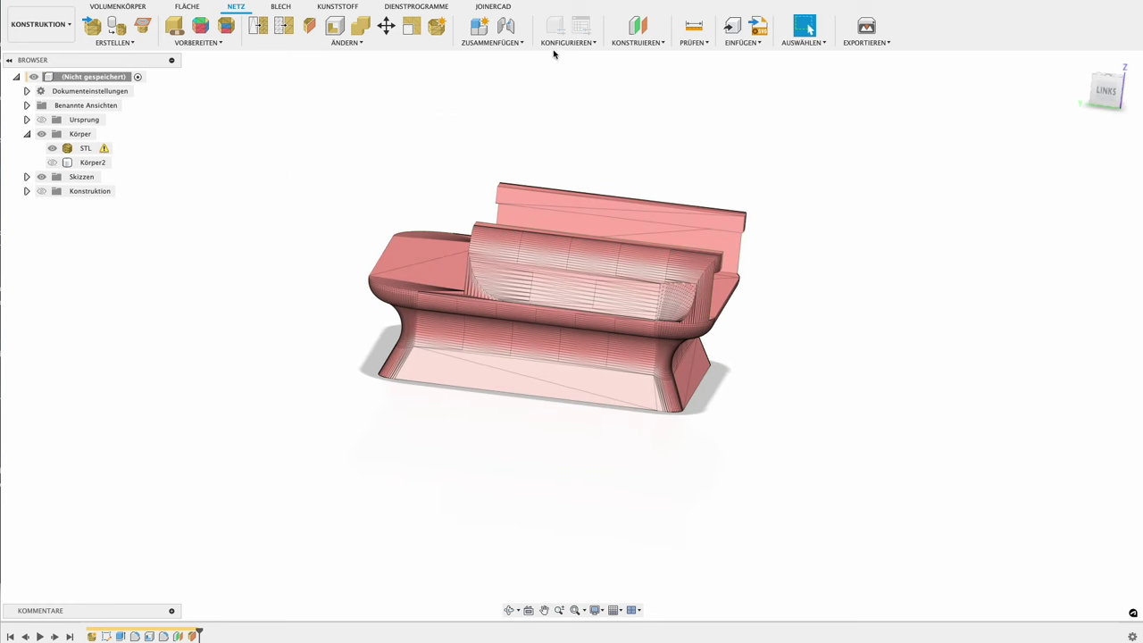
# Move the STL holder mesh down 1.50 mm in Z onto the base plate
pyautogui.click(384, 29)
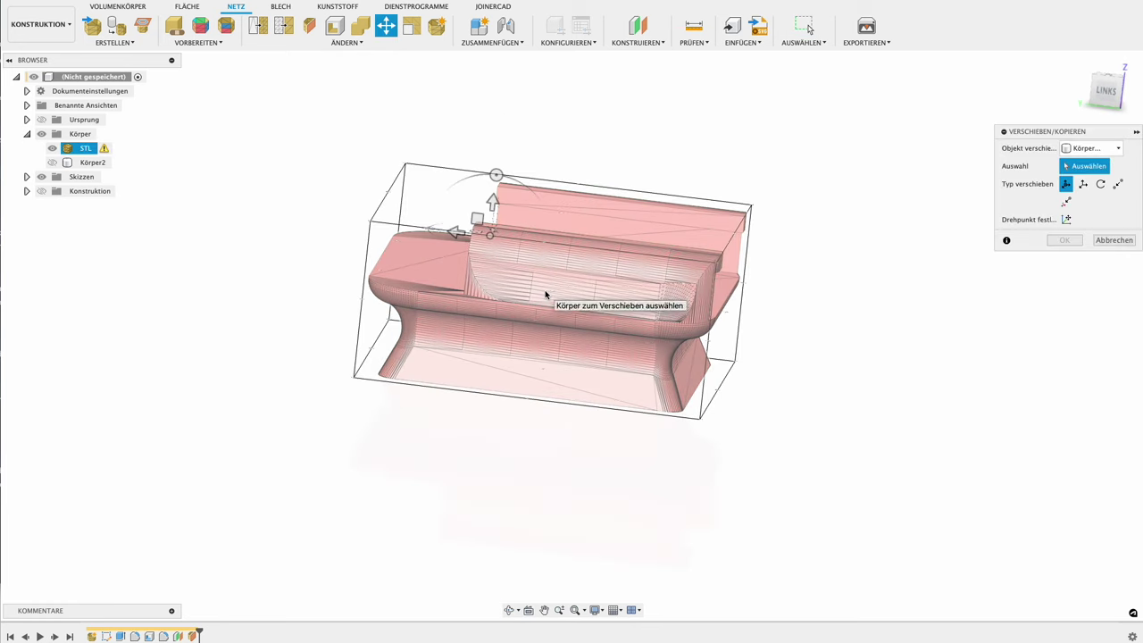
pyautogui.click(546, 295)
pyautogui.click(52, 162)
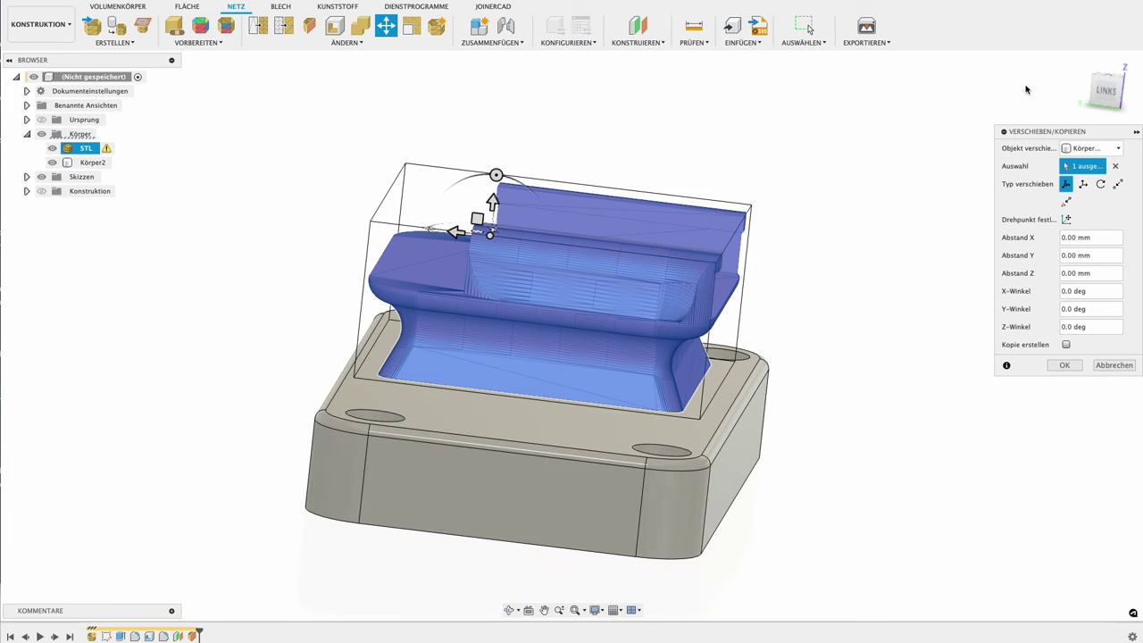
pyautogui.click(1105, 90)
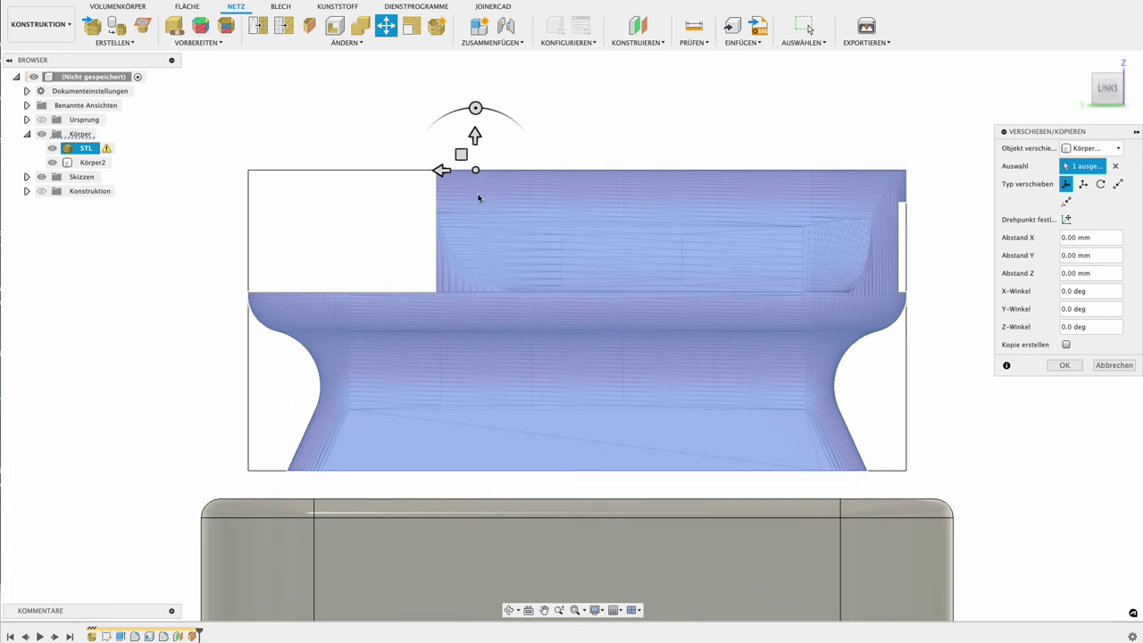
pyautogui.moveTo(474, 138); pyautogui.dragTo(475, 174)
pyautogui.click(1065, 365)
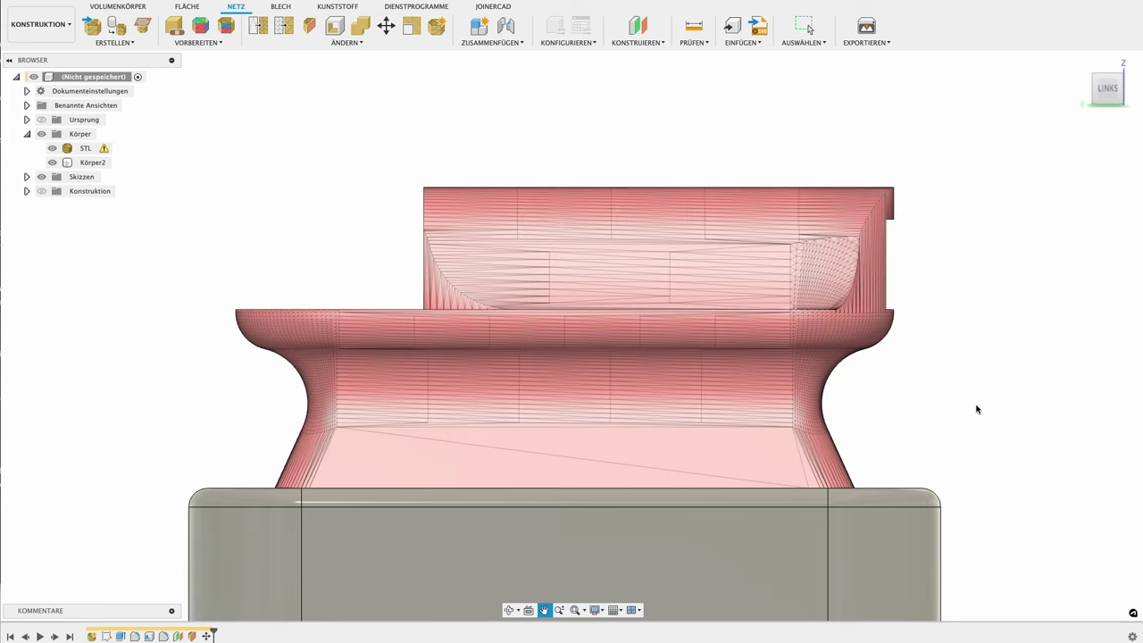
pyautogui.moveTo(977, 408); pyautogui.dragTo(911, 339, button='middle')
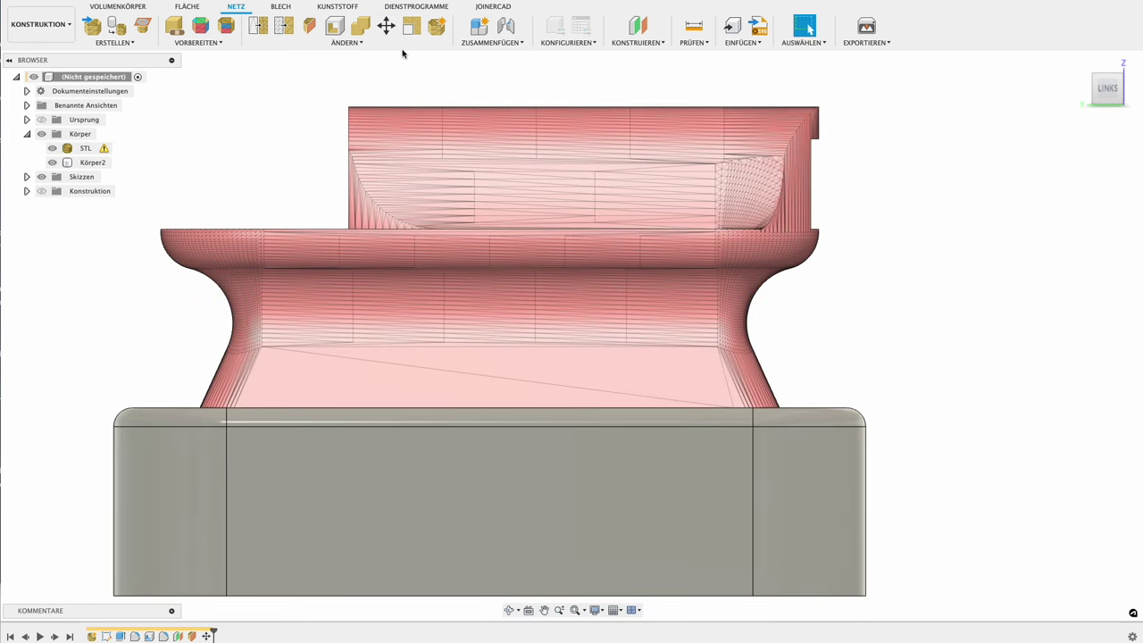
# Tessellate the base plate body Körper2 into a mesh
pyautogui.click(117, 27)
pyautogui.scroll(-5, 219, 375)
pyautogui.click(229, 446)
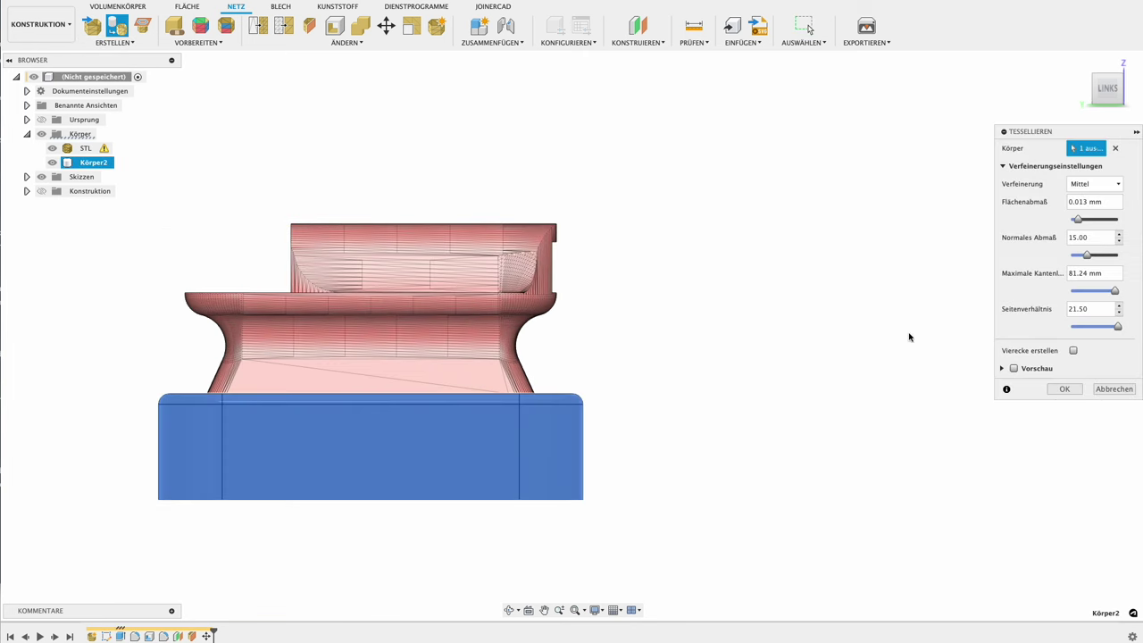
pyautogui.click(1066, 389)
pyautogui.keyDown('shift'); pyautogui.moveTo(794, 360); pyautogui.dragTo(791, 383, button='middle'); pyautogui.keyUp('shift')
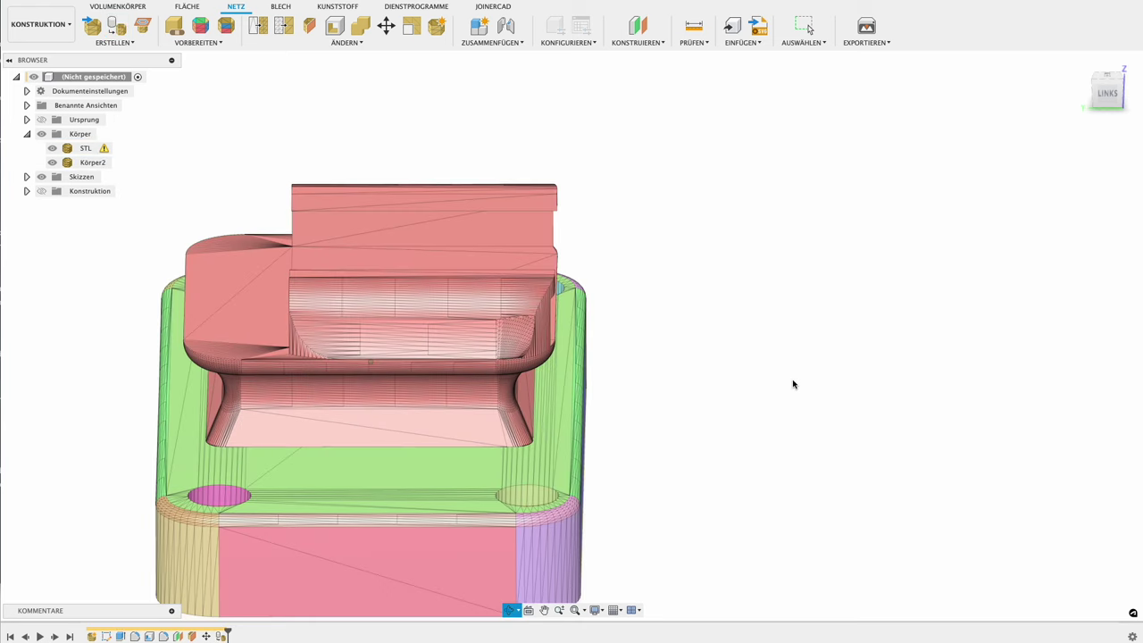
# Combine Körper2 as target with the STL holder mesh as tool using Join
pyautogui.click(363, 27)
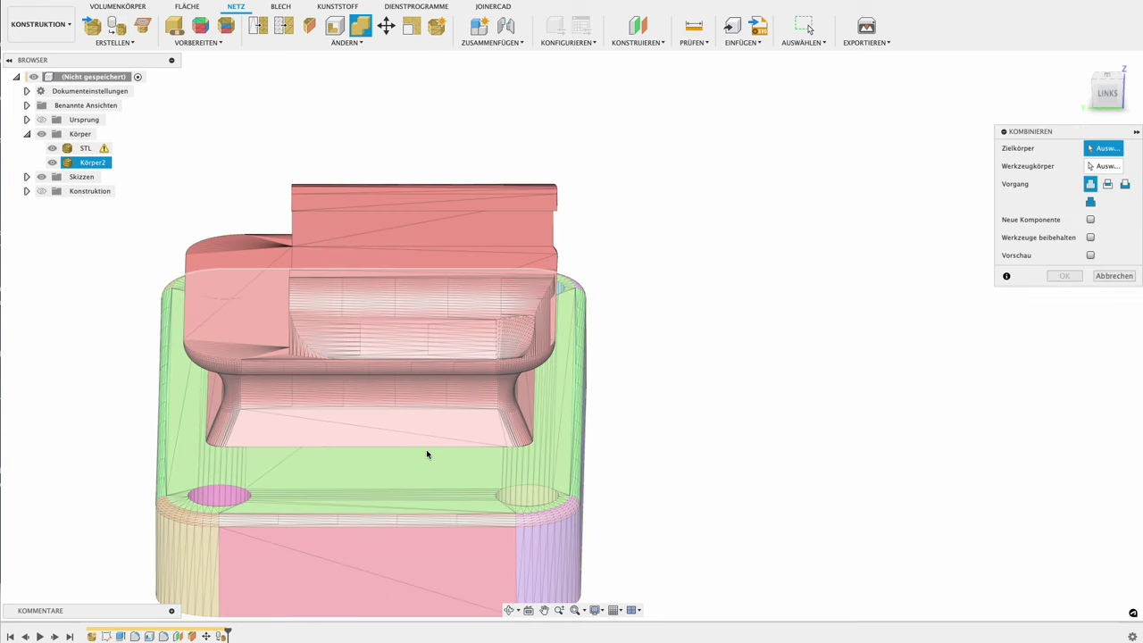
pyautogui.click(428, 446)
pyautogui.click(429, 441)
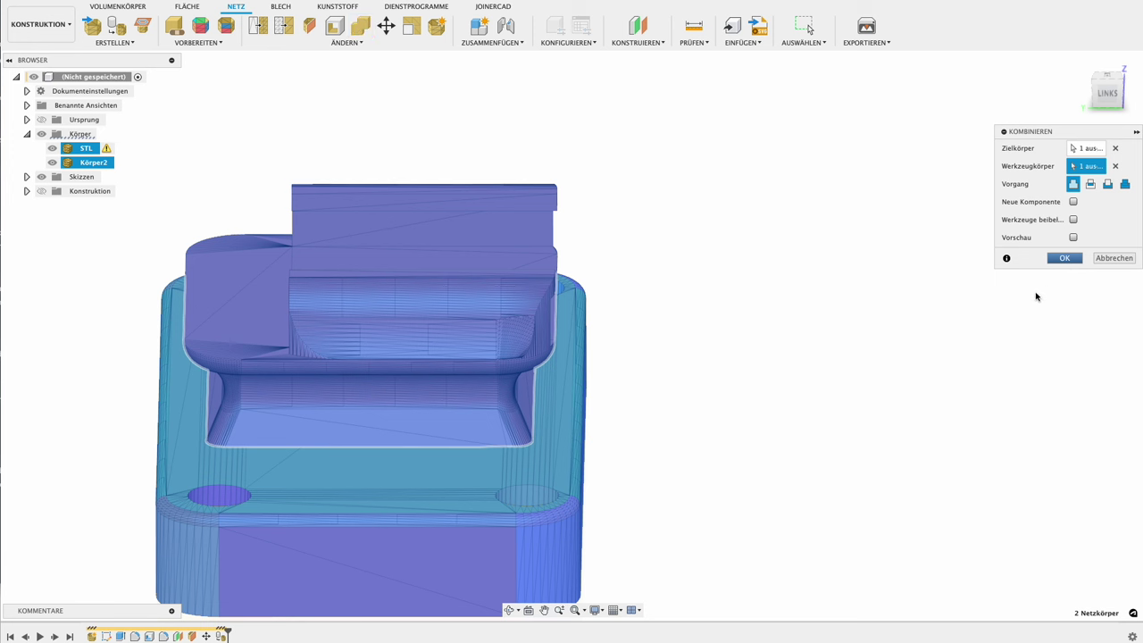
pyautogui.click(1076, 258)
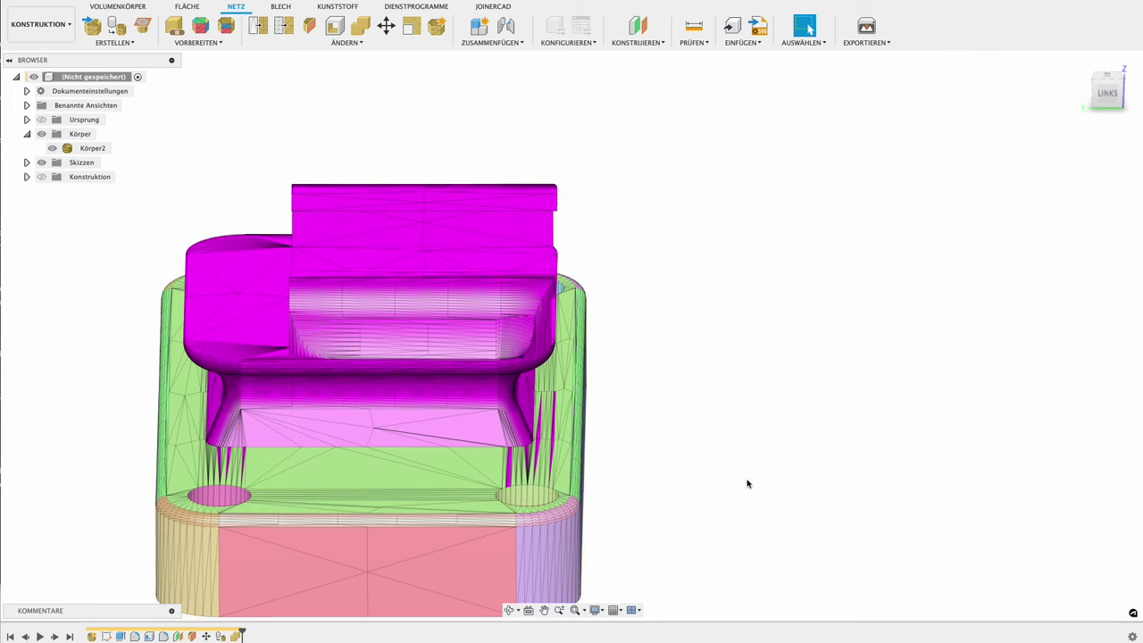
pyautogui.moveTo(625, 416)
pyautogui.keyDown('shift'); pyautogui.mouseDown(button='middle')
pyautogui.moveTo(694, 366)
pyautogui.moveTo(693, 410)
pyautogui.moveTo(742, 423)
pyautogui.moveTo(748, 466)
pyautogui.moveTo(688, 432)
pyautogui.moveTo(613, 439)
pyautogui.moveTo(584, 467)
pyautogui.moveTo(527, 485)
pyautogui.moveTo(423, 459)
pyautogui.moveTo(403, 341)
pyautogui.moveTo(393, 416)
pyautogui.moveTo(464, 485)
pyautogui.moveTo(587, 462)
pyautogui.mouseUp(button='middle'); pyautogui.keyUp('shift')
# Create a section analysis cutting the model along the YZ plane
pyautogui.scroll(-3, 607, 428)
pyautogui.scroll(-2, 652, 339)
pyautogui.click(658, 325)
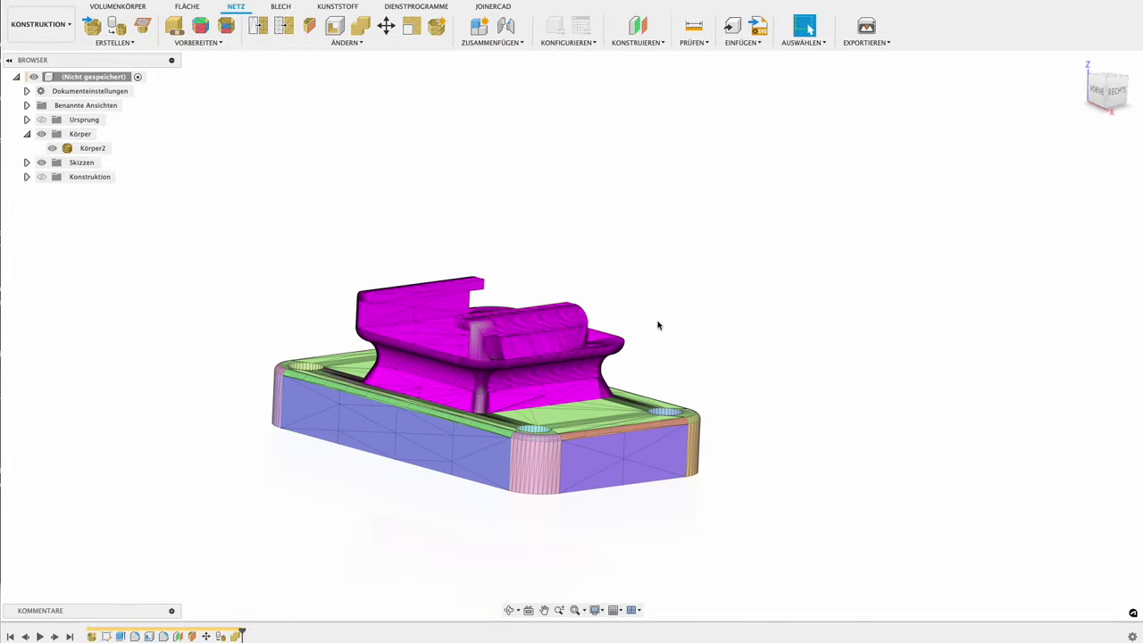
pyautogui.click(693, 43)
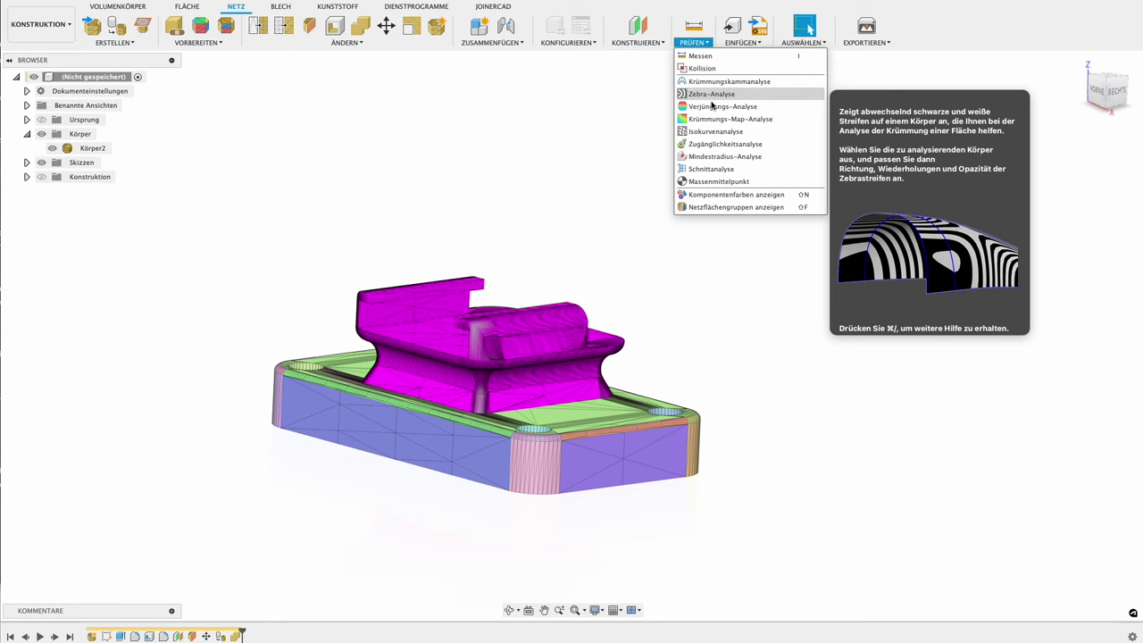
pyautogui.click(714, 168)
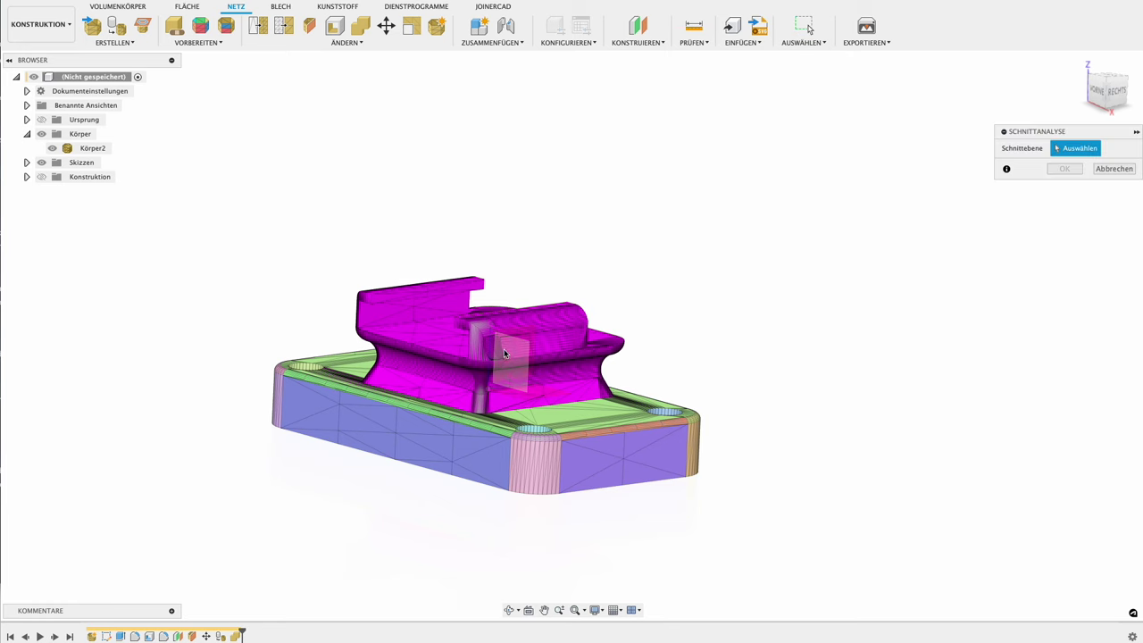
pyautogui.click(521, 332)
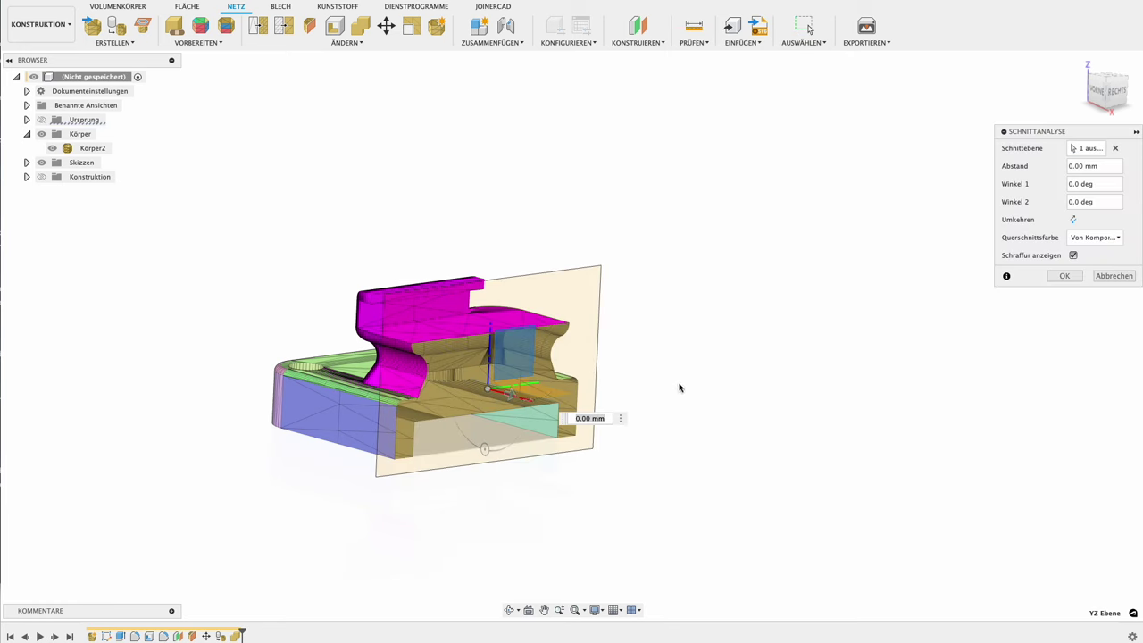
pyautogui.click(1075, 281)
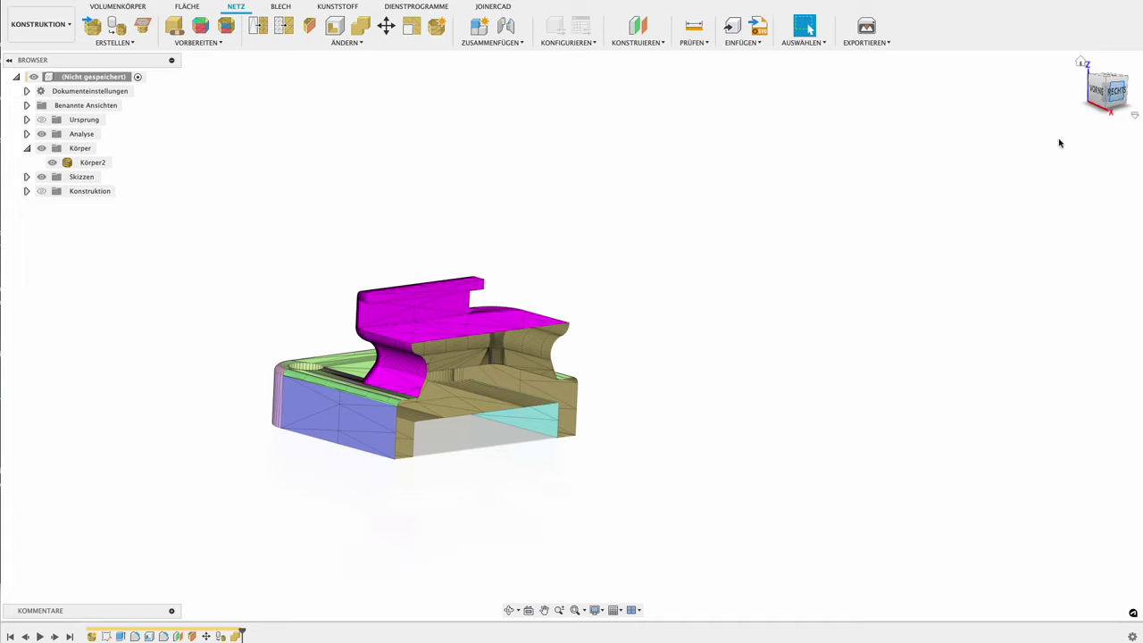
# Inspect the cross-section from the right view, then from a tilted 3D angle
pyautogui.click(1114, 91)
pyautogui.scroll(3, 370, 393)
pyautogui.scroll(5, 375, 375)
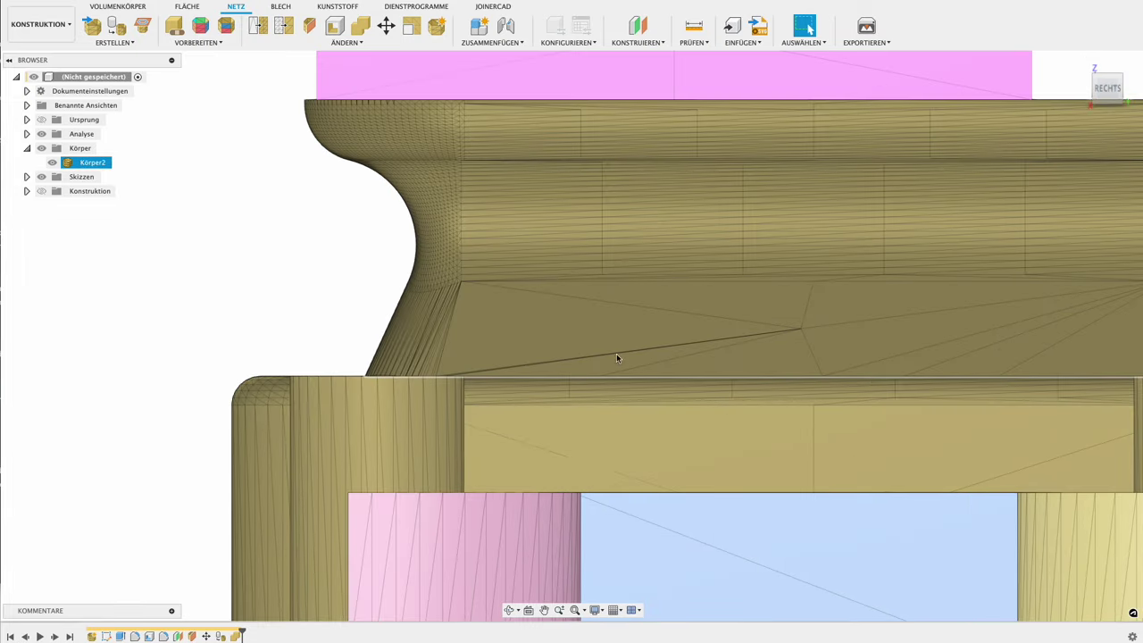
pyautogui.scroll(-5, 902, 348)
pyautogui.moveTo(903, 348); pyautogui.dragTo(765, 319, button='middle')
pyautogui.scroll(-2, 859, 316)
pyautogui.scroll(-1, 895, 344)
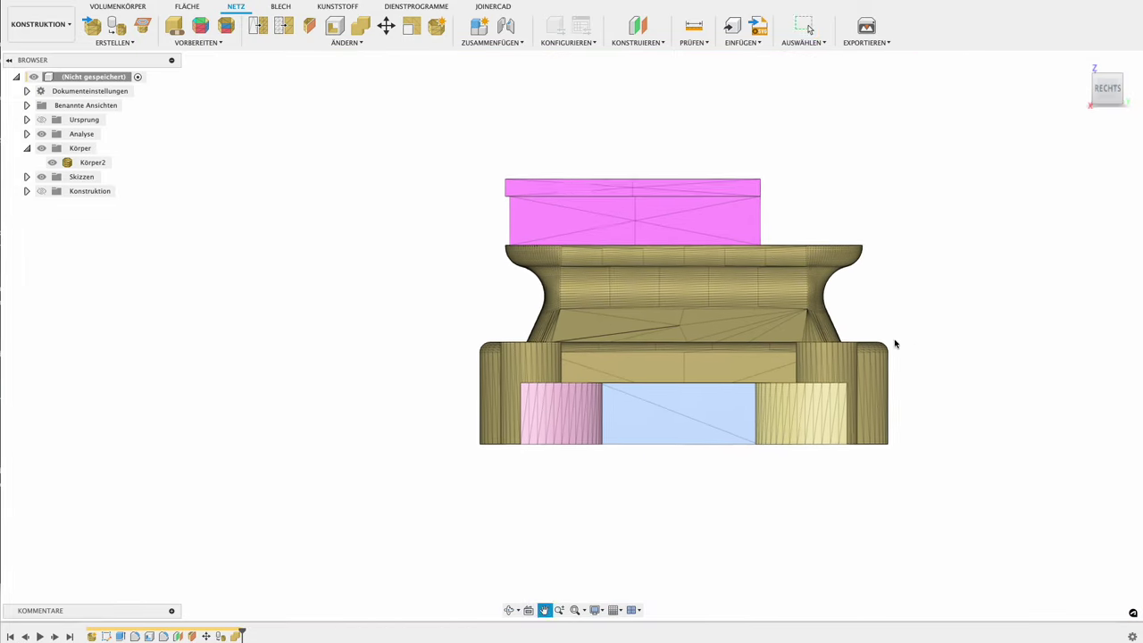
pyautogui.moveTo(896, 344)
pyautogui.keyDown('shift'); pyautogui.mouseDown(button='middle')
pyautogui.moveTo(821, 319)
pyautogui.moveTo(759, 339)
pyautogui.moveTo(849, 331)
pyautogui.moveTo(632, 355)
pyautogui.mouseUp(button='middle'); pyautogui.keyUp('shift')
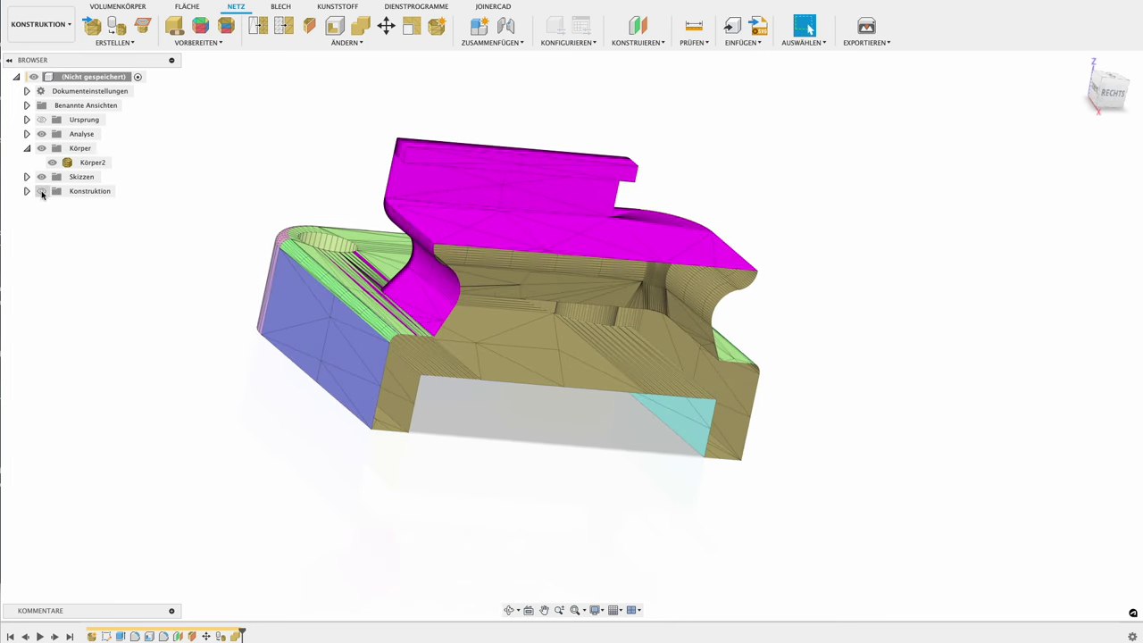
# Hide the section analysis so the full Körper2 mesh shows again
pyautogui.click(42, 134)
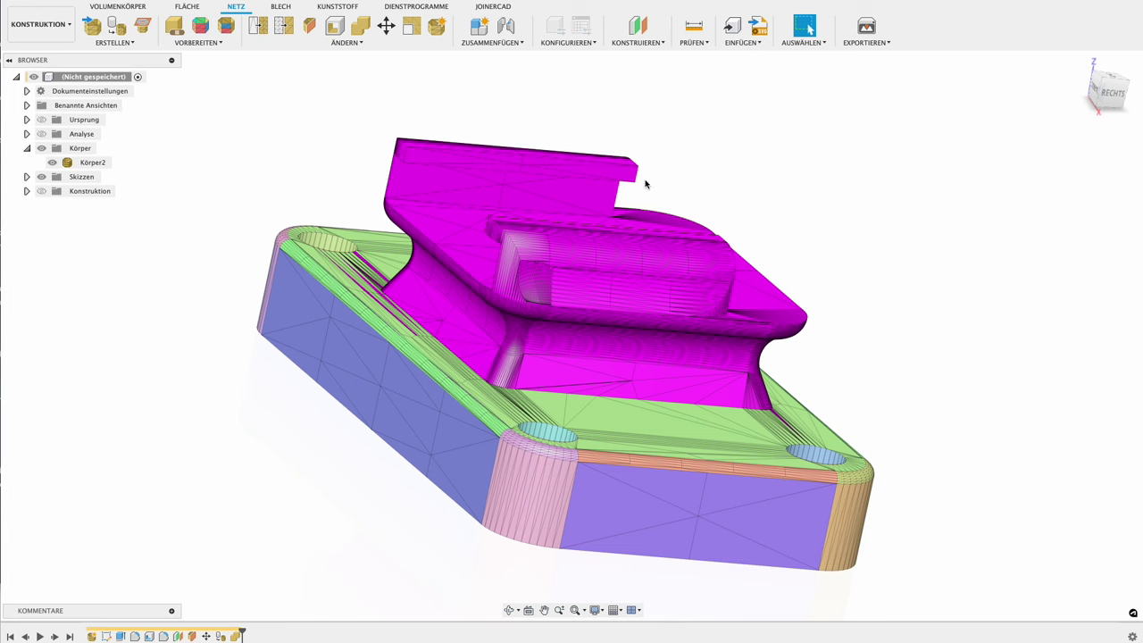
pyautogui.click(430, 417)
pyautogui.press('Escape')
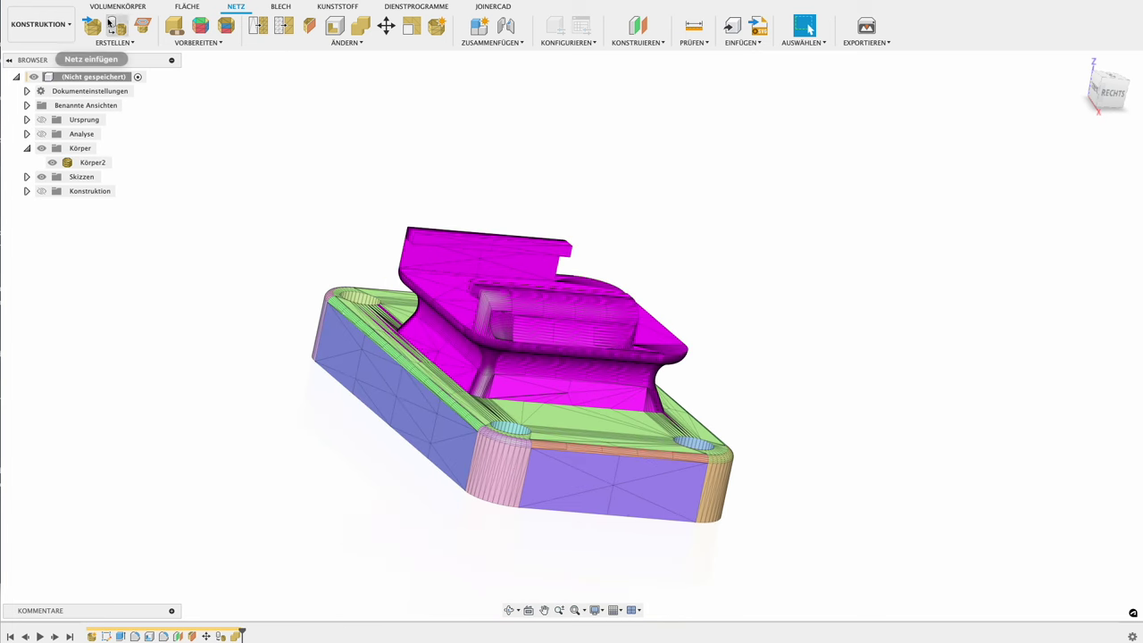
# Sketch a Ø10 mm circle at the plate centre on its underside
pyautogui.click(116, 8)
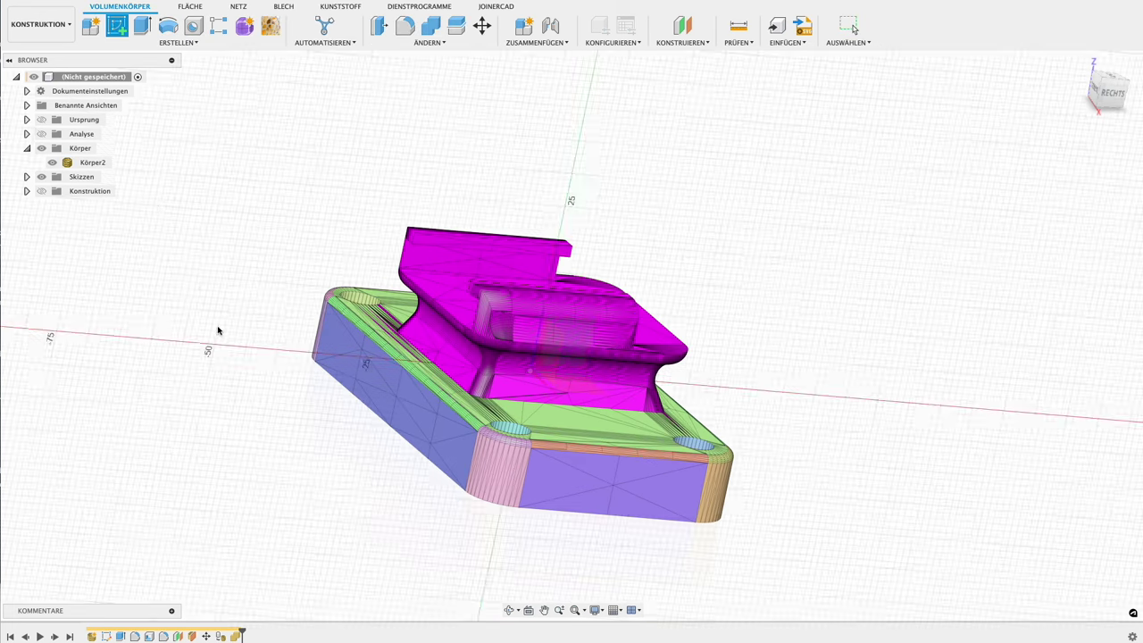
pyautogui.keyDown('shift'); pyautogui.moveTo(216, 327); pyautogui.dragTo(490, 295, button='middle'); pyautogui.keyUp('shift')
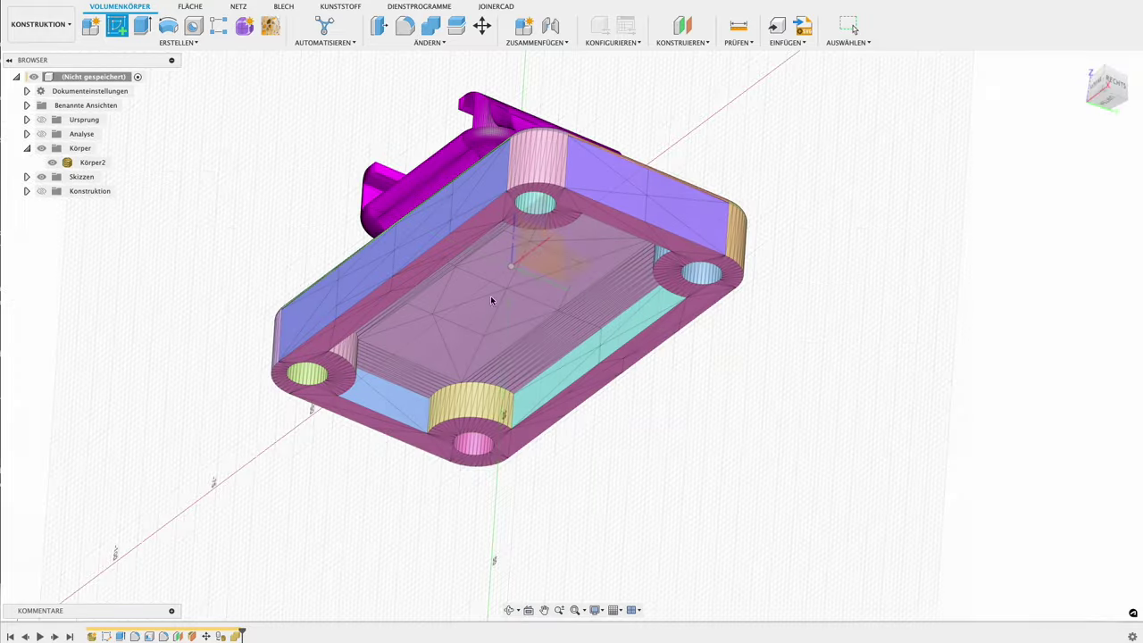
pyautogui.click(575, 270)
pyautogui.press('c')
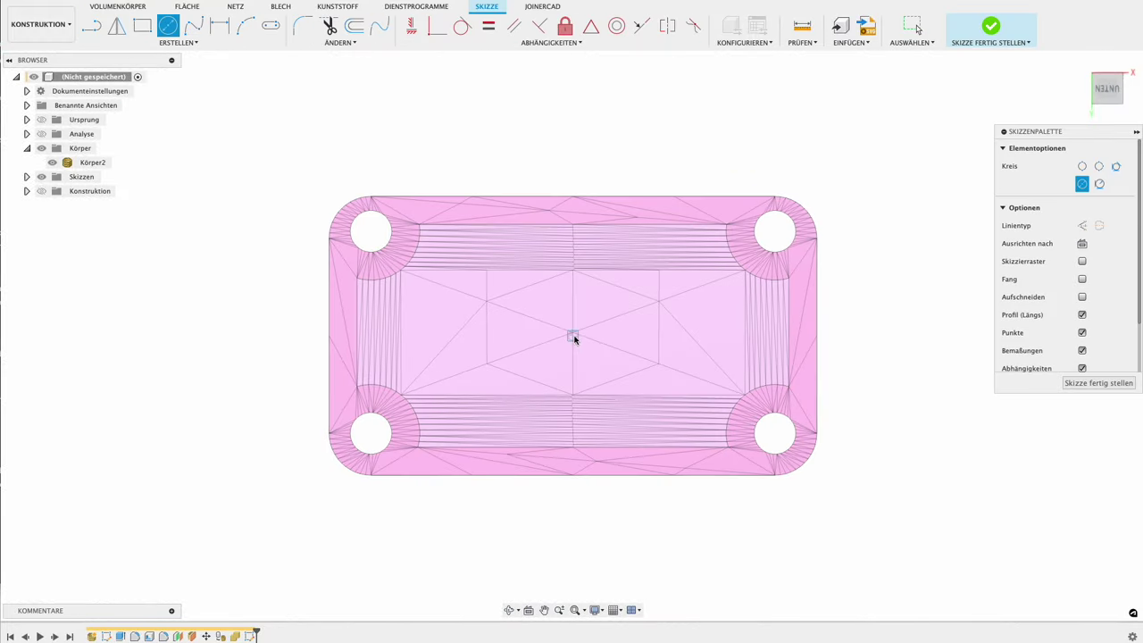
pyautogui.click(573, 337)
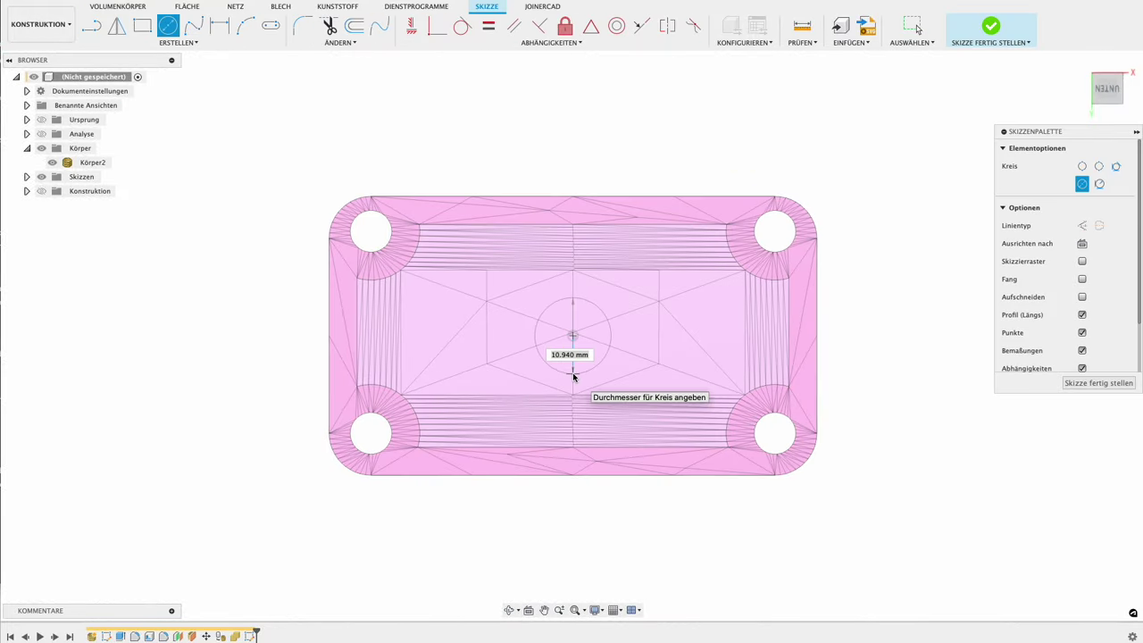
pyautogui.write('10')
pyautogui.press('Return')
pyautogui.press('Escape')
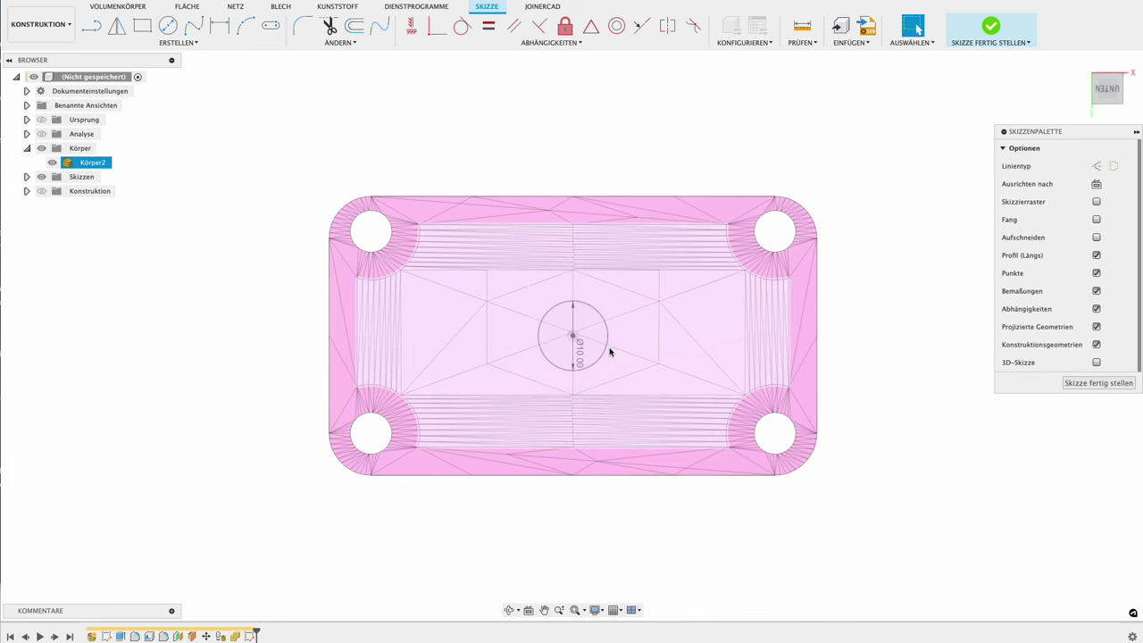
# Extrude the circle 24 mm symmetrically as a new body, Körper3
pyautogui.press('e')
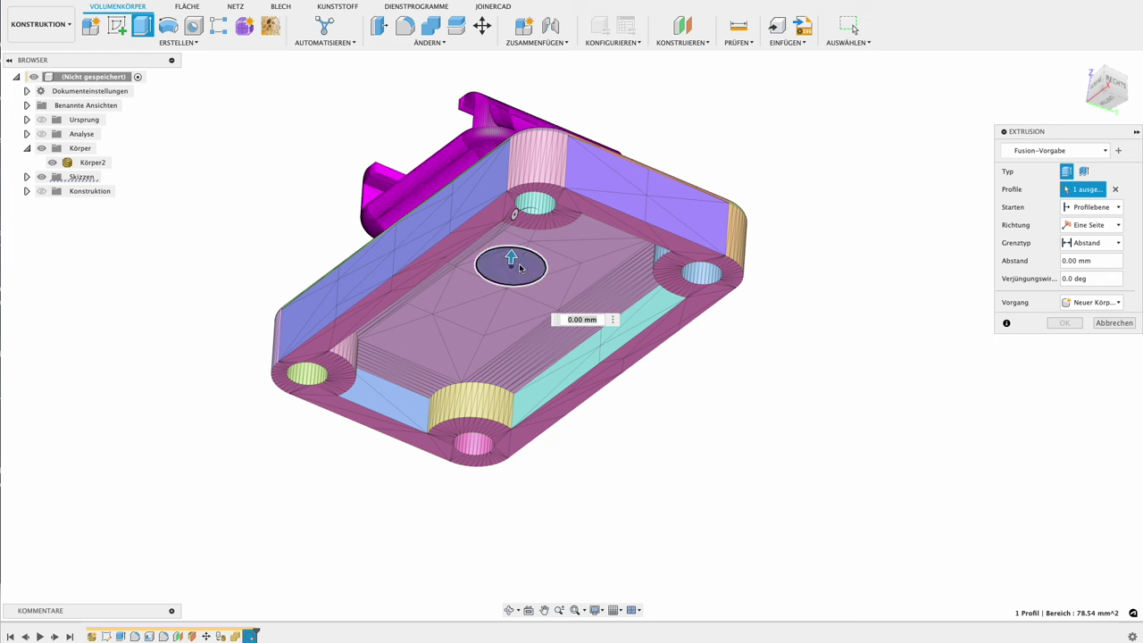
pyautogui.moveTo(509, 259); pyautogui.dragTo(521, 116)
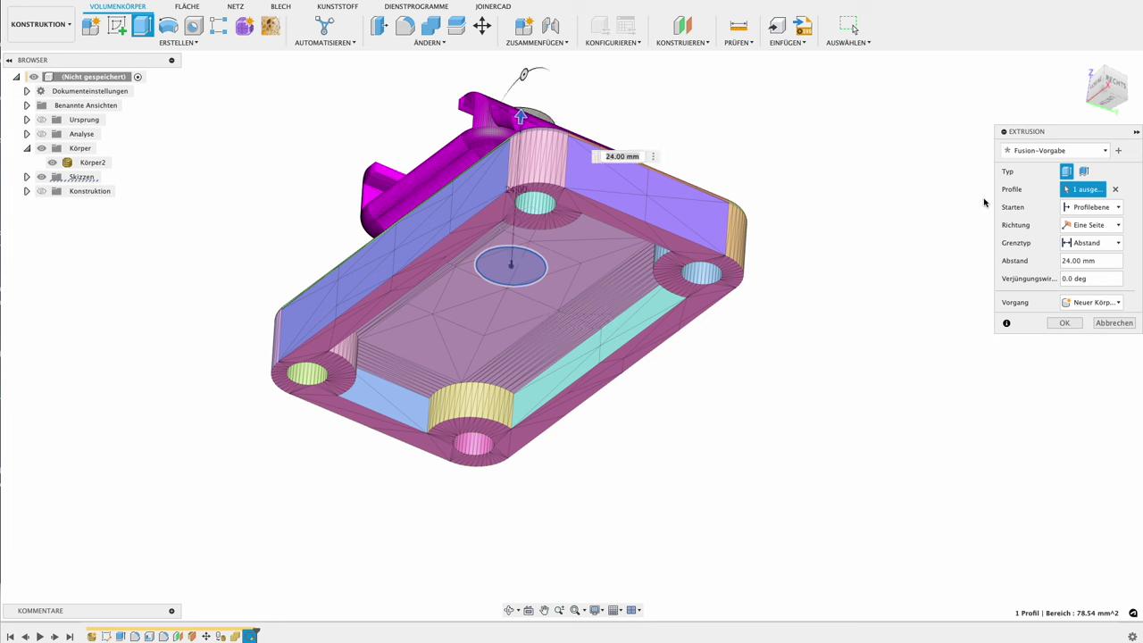
pyautogui.click(1090, 243)
pyautogui.click(1090, 225)
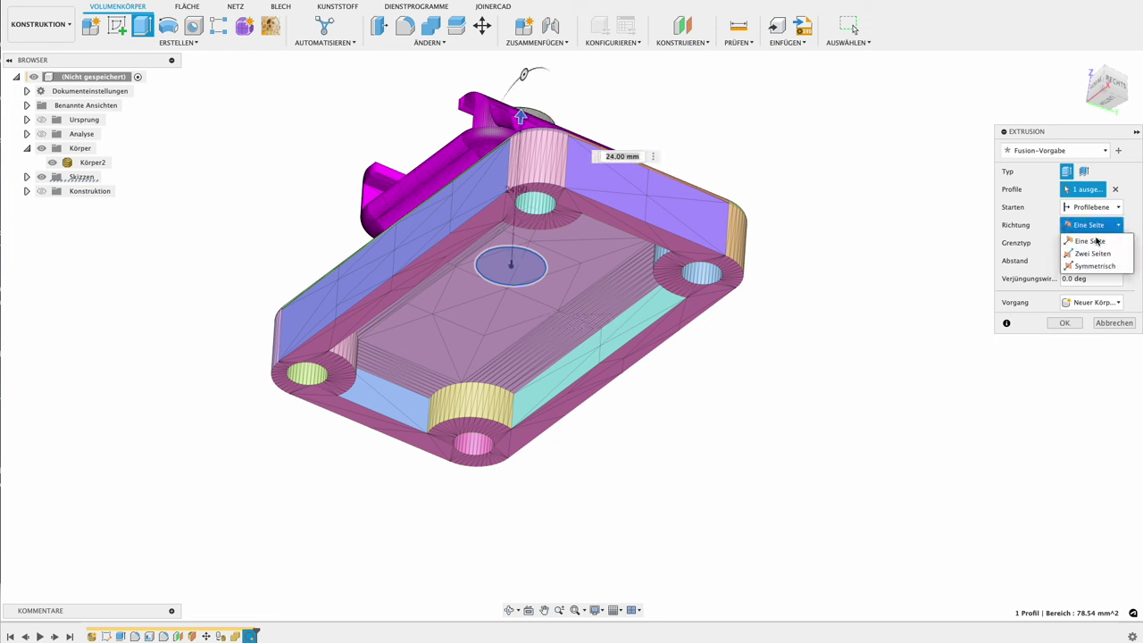
pyautogui.click(1095, 265)
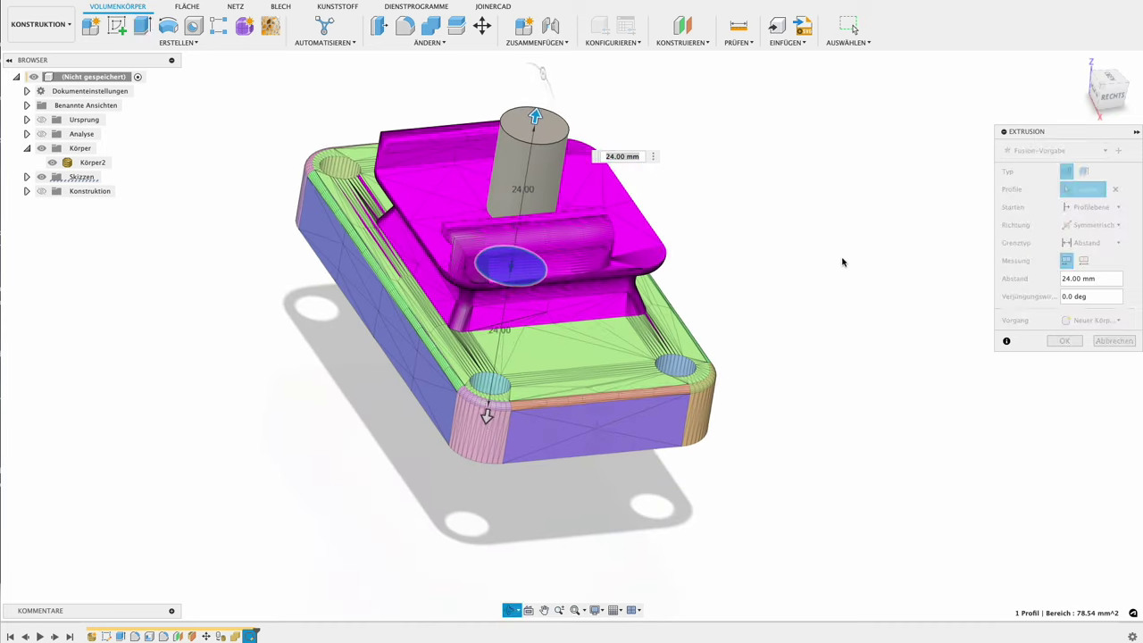
pyautogui.click(1065, 340)
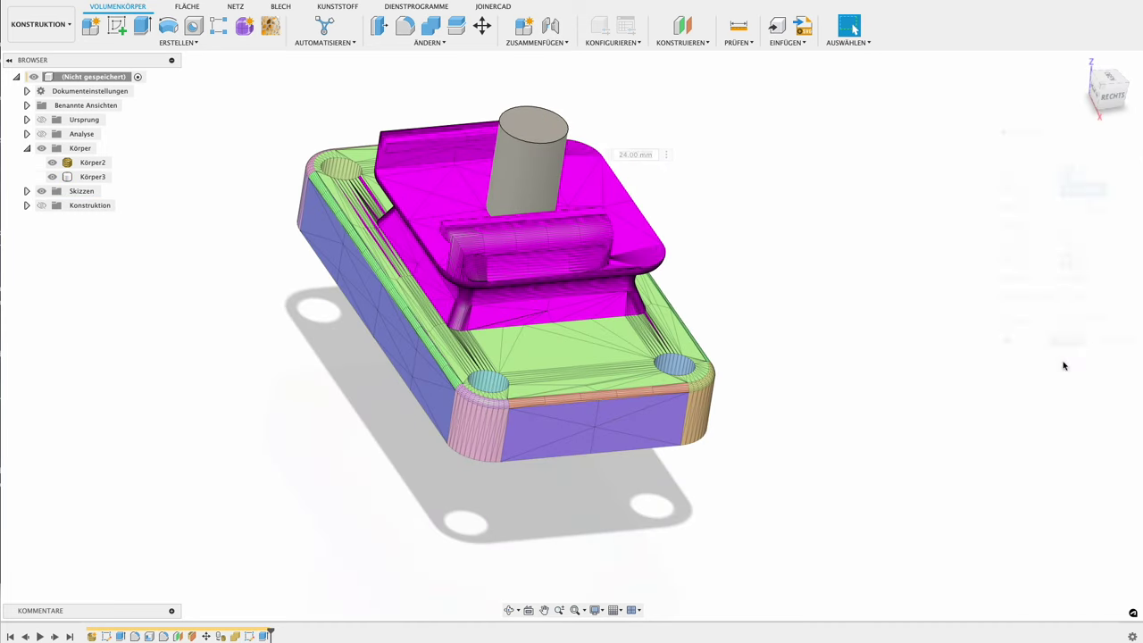
pyautogui.click(237, 8)
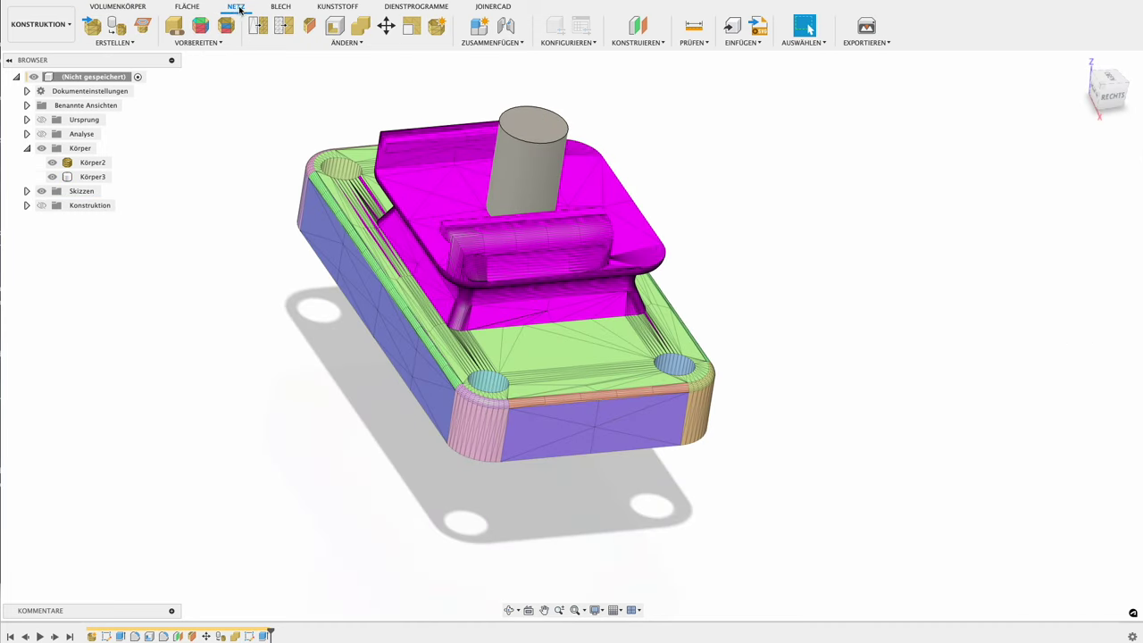
# Tessellate the cylinder body Körper3 into a mesh
pyautogui.click(111, 26)
pyautogui.click(531, 169)
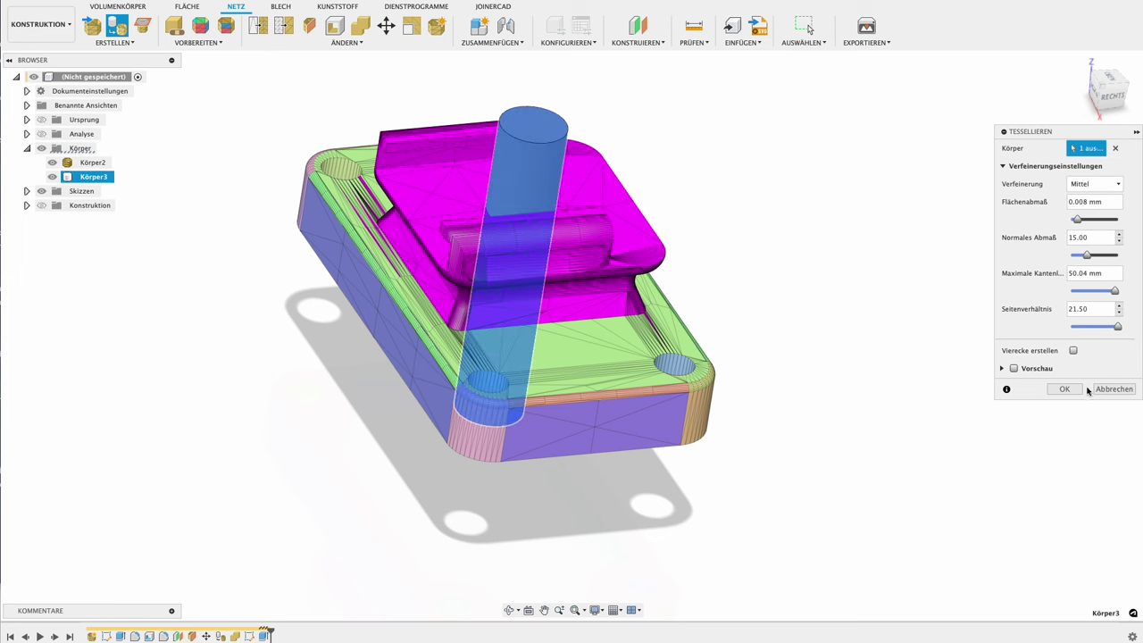
pyautogui.click(1077, 389)
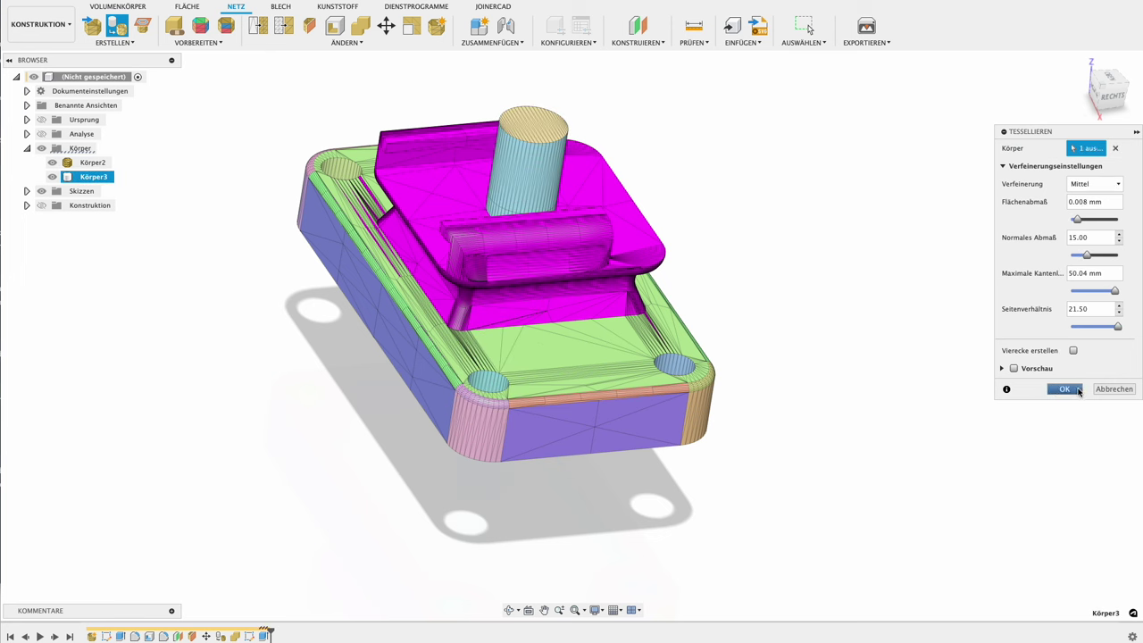
# Combine with Cut, using Körper2 as target and the Körper3 cylinder as tool
pyautogui.click(359, 25)
pyautogui.click(428, 178)
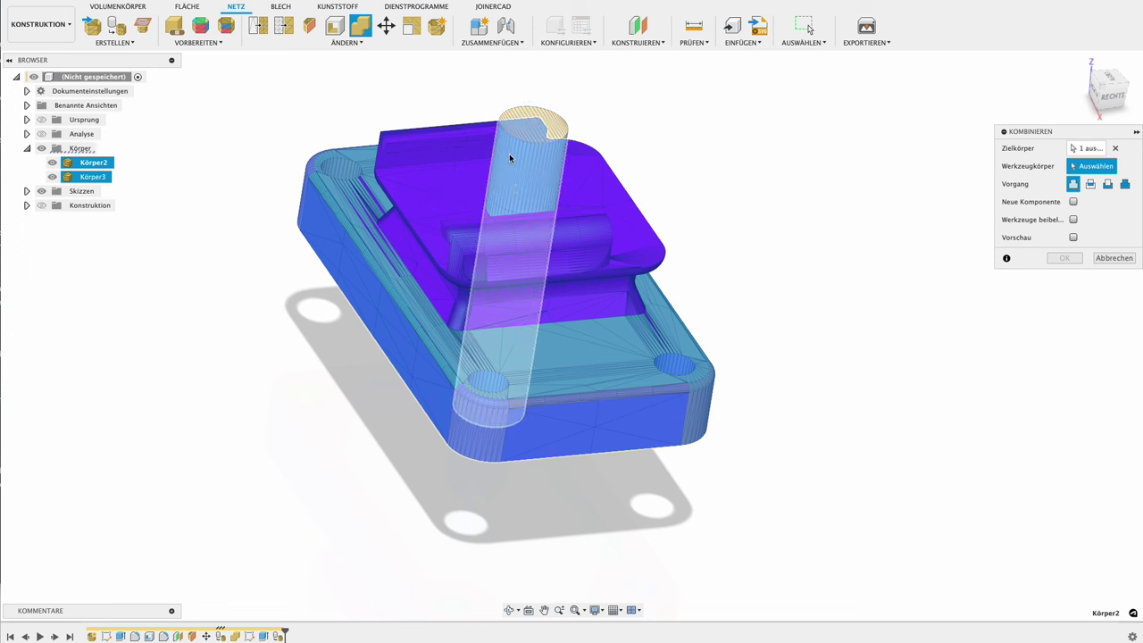
pyautogui.click(510, 156)
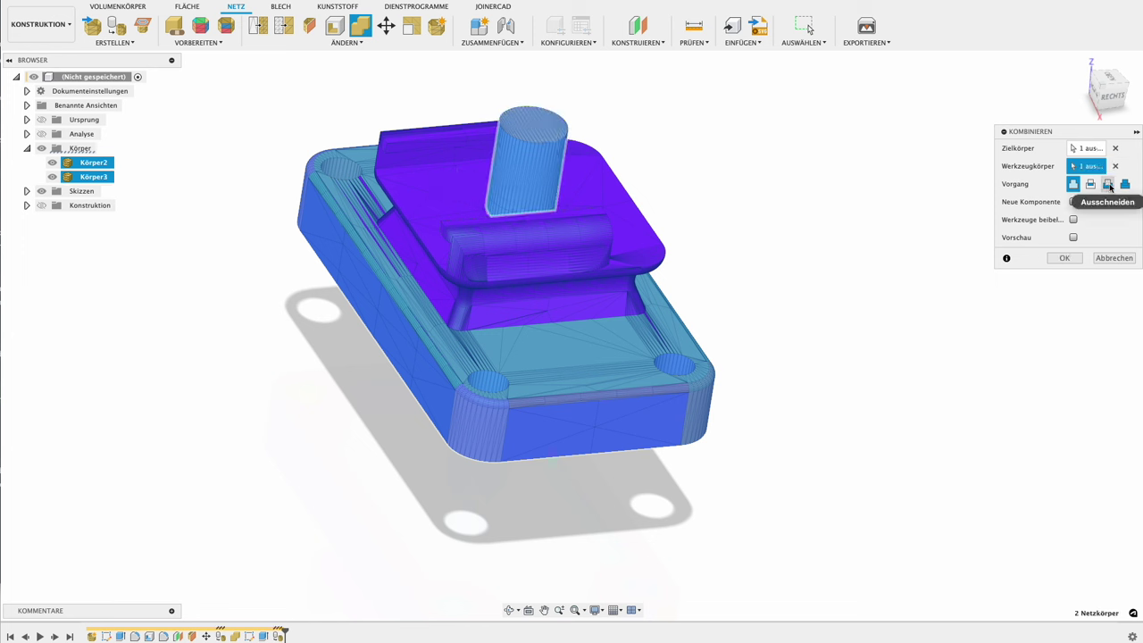
pyautogui.click(1107, 184)
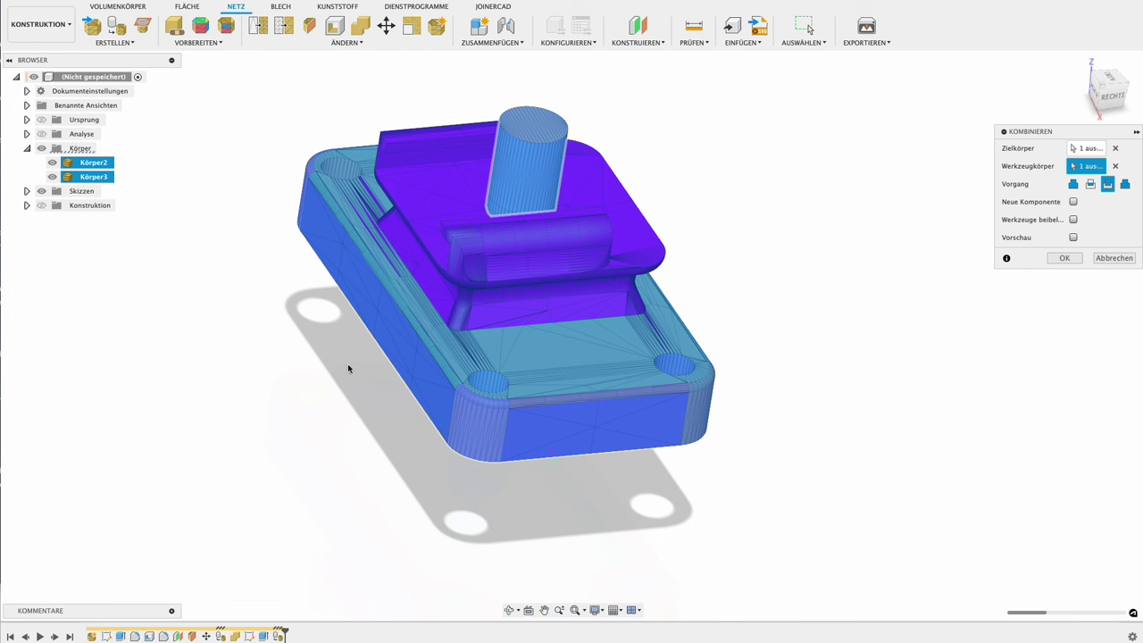
pyautogui.press('Return')
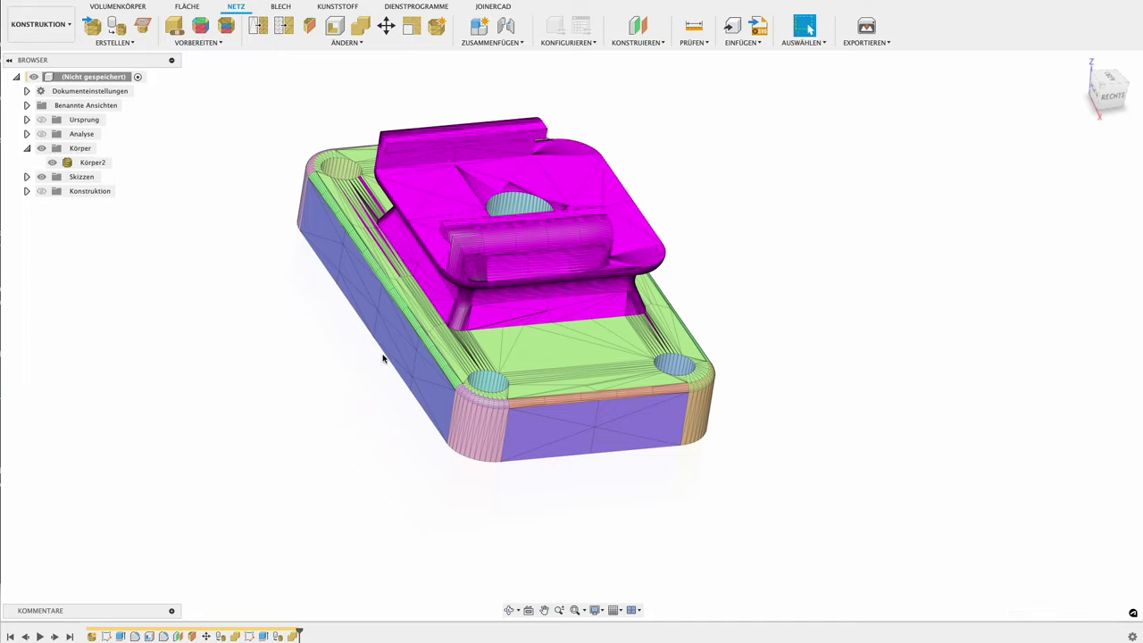
pyautogui.moveTo(723, 261)
pyautogui.keyDown('shift'); pyautogui.mouseDown(button='middle')
pyautogui.moveTo(709, 340)
pyautogui.moveTo(732, 327)
pyautogui.moveTo(819, 349)
pyautogui.moveTo(716, 388)
pyautogui.moveTo(709, 362)
pyautogui.moveTo(813, 347)
pyautogui.moveTo(821, 372)
pyautogui.moveTo(786, 386)
pyautogui.moveTo(747, 376)
pyautogui.mouseUp(button='middle'); pyautogui.keyUp('shift')
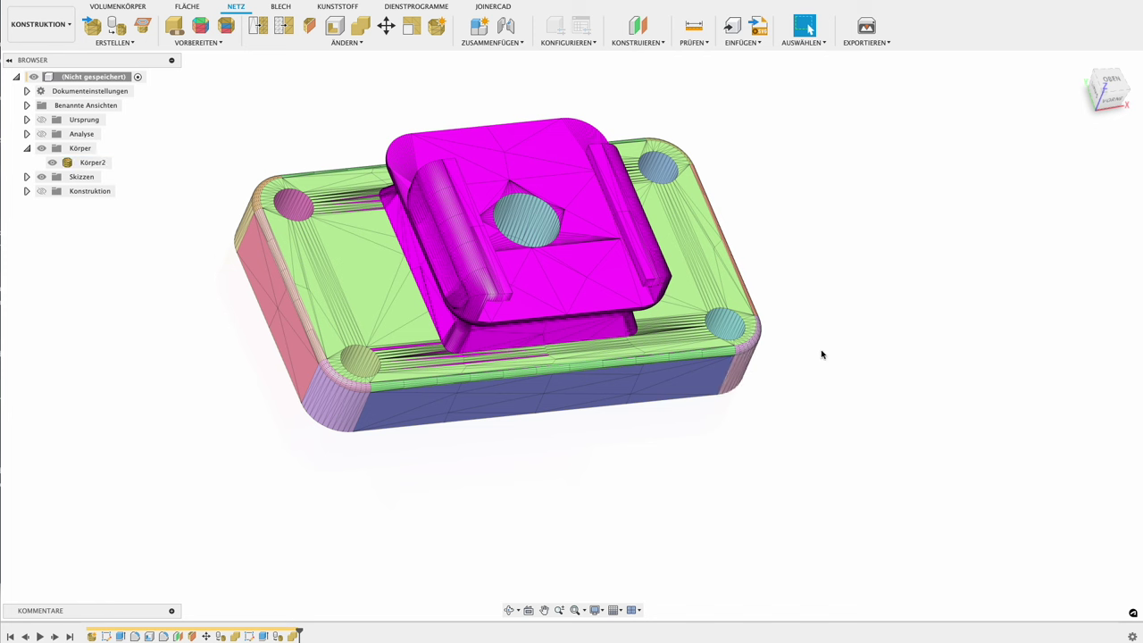